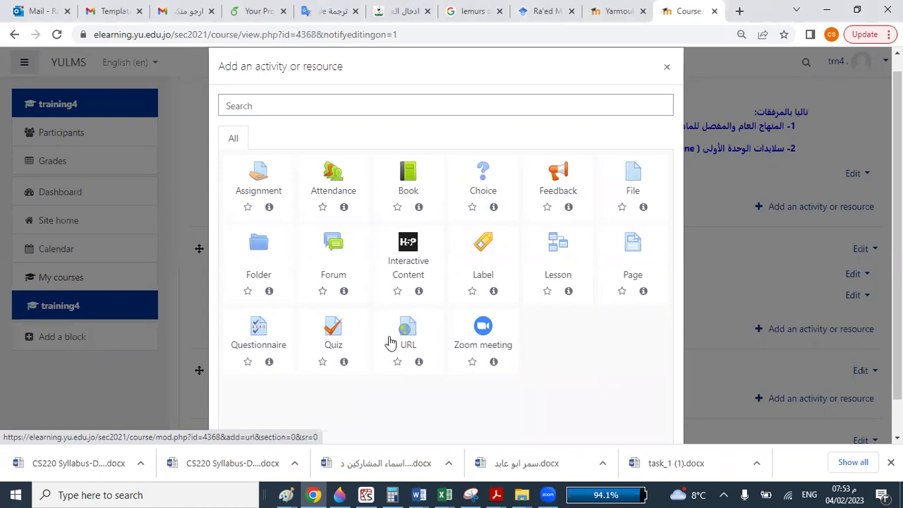
Step: Add a Quiz activity named "Quiz-1-cs220-Sat-4-2-2023-hr-8:00pm" and enable displaying its description on the course page
left_click(333, 343)
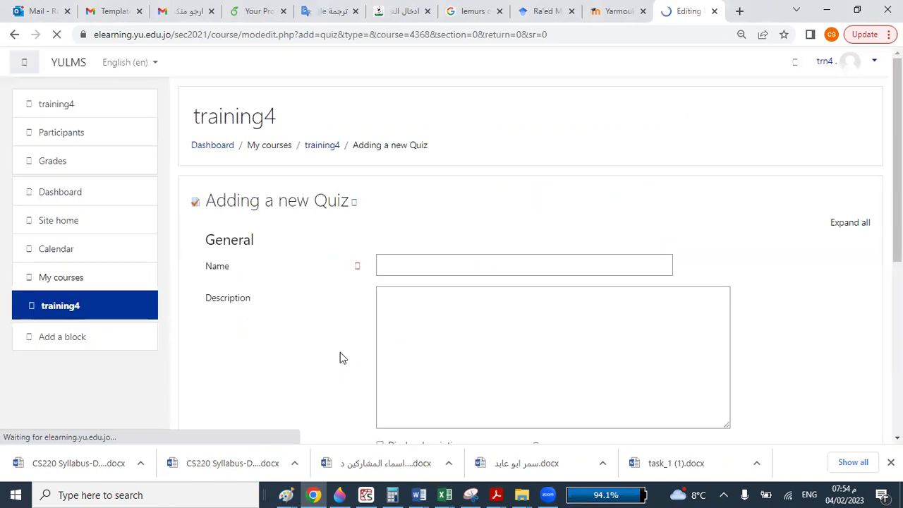
left_click(387, 262)
type("Quiz-1-cs220")
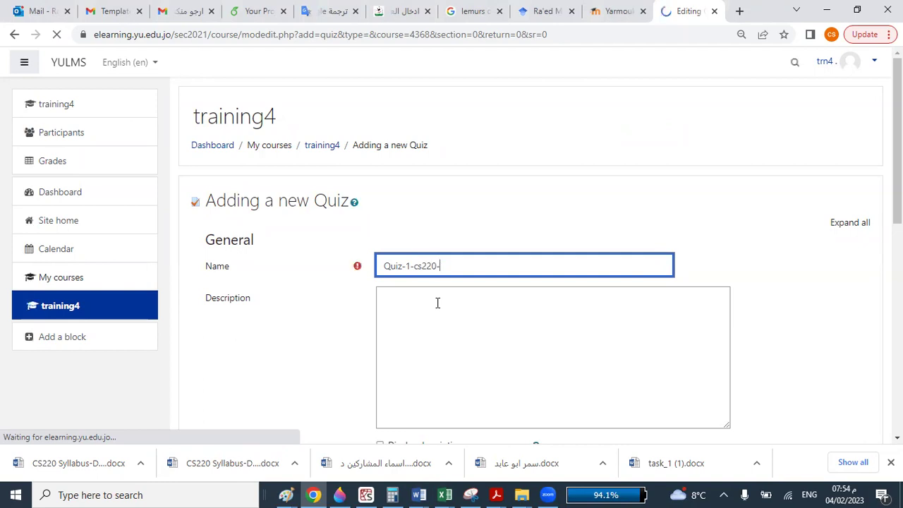
type("-Sat-")
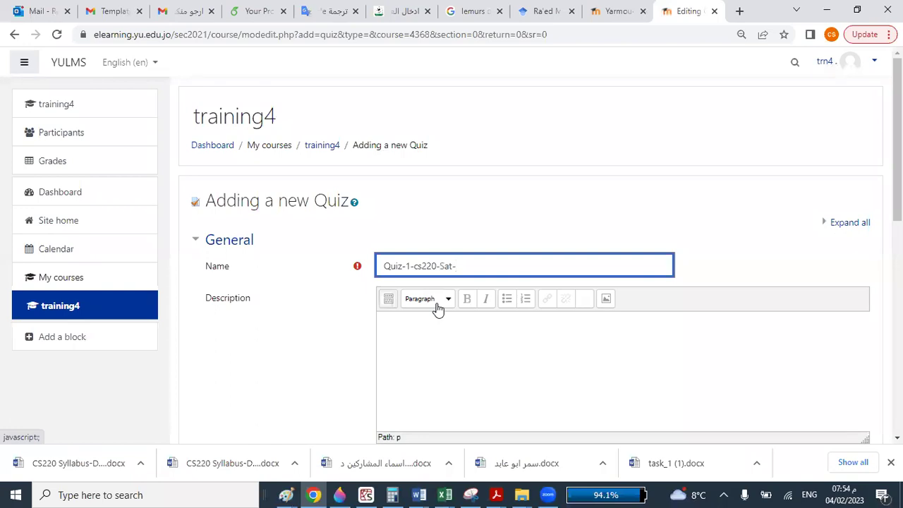
type("4-2-2023-hr-")
type("8:00pm")
left_click_drag(550, 265, 375, 272)
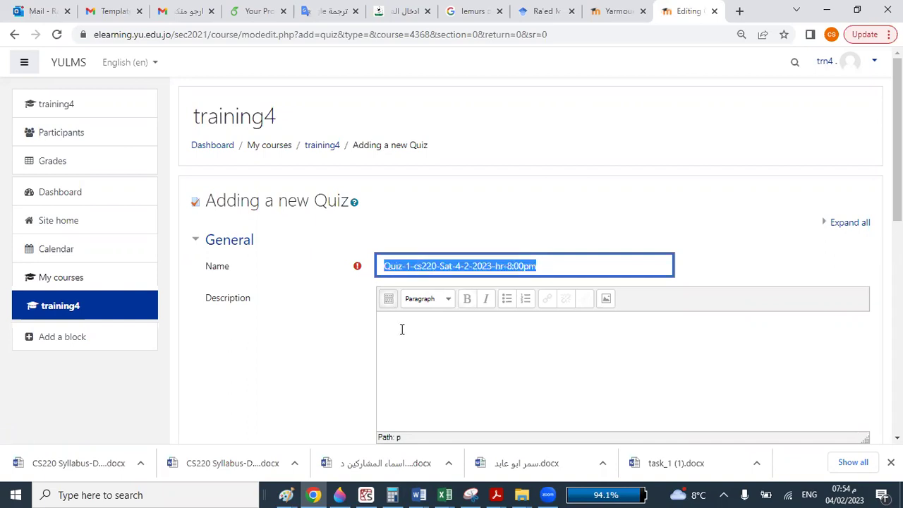
scroll(413, 350, "down", 1)
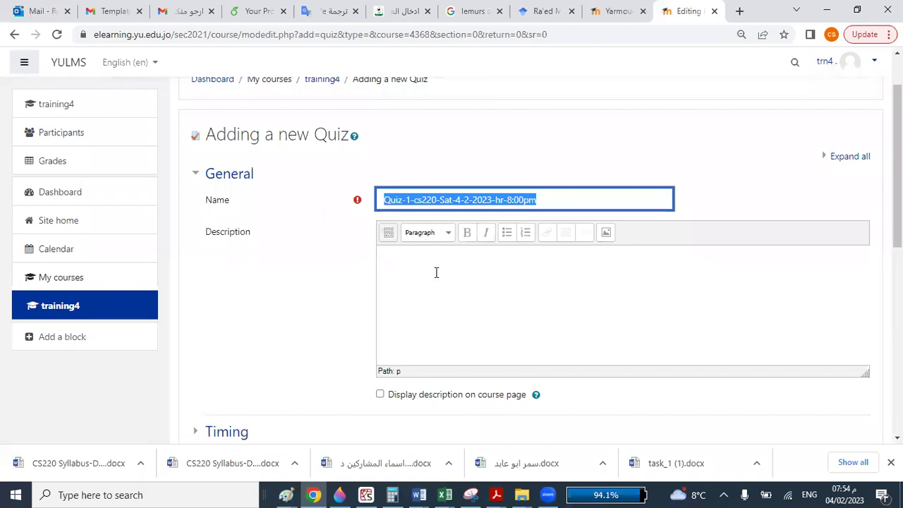
left_click(381, 395)
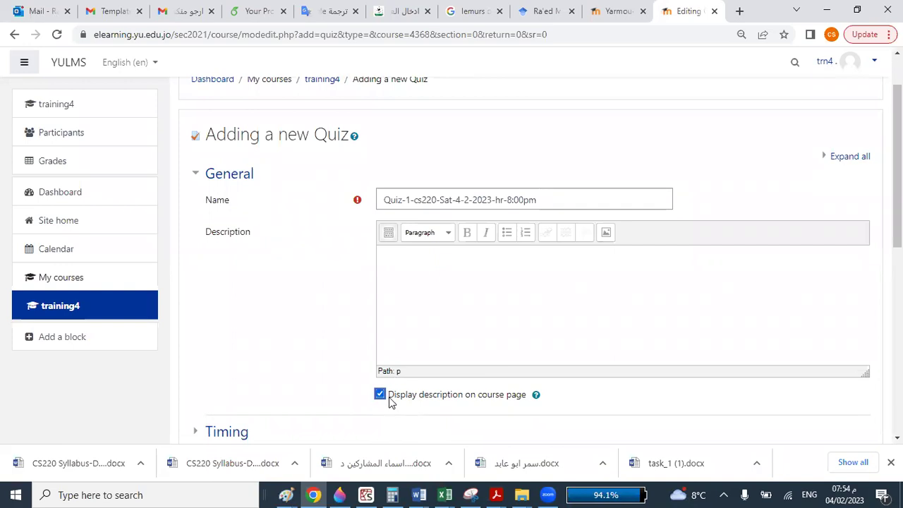
Step: Expand the quiz's timing settings and enable both its opening and closing dates
scroll(393, 399, "down", 1)
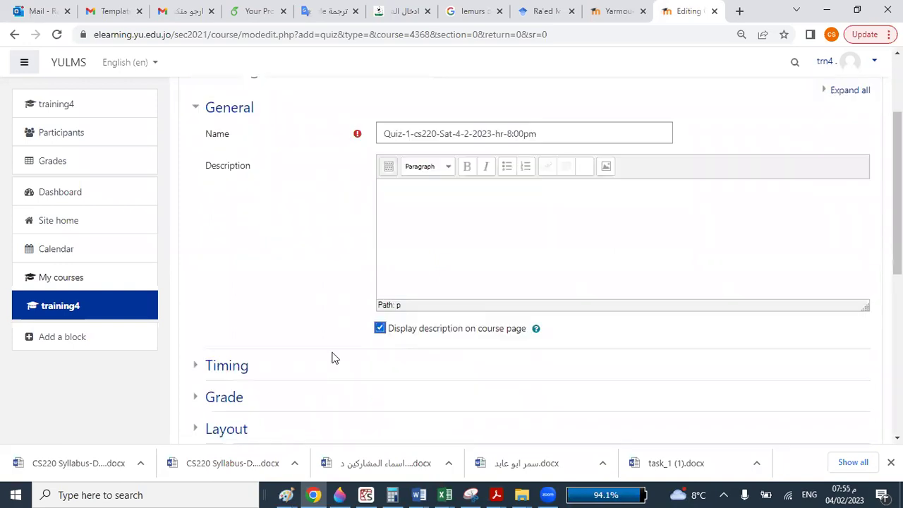
left_click(227, 367)
scroll(452, 380, "down", 2)
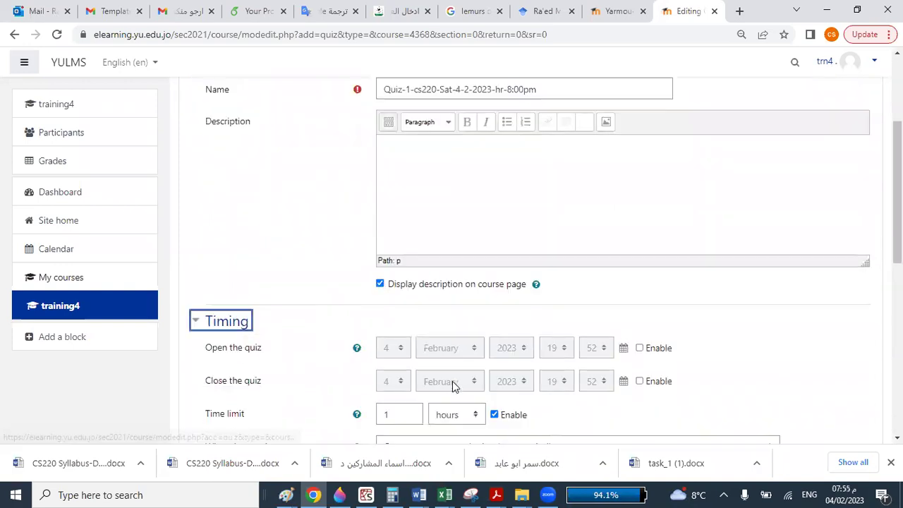
left_click(639, 259)
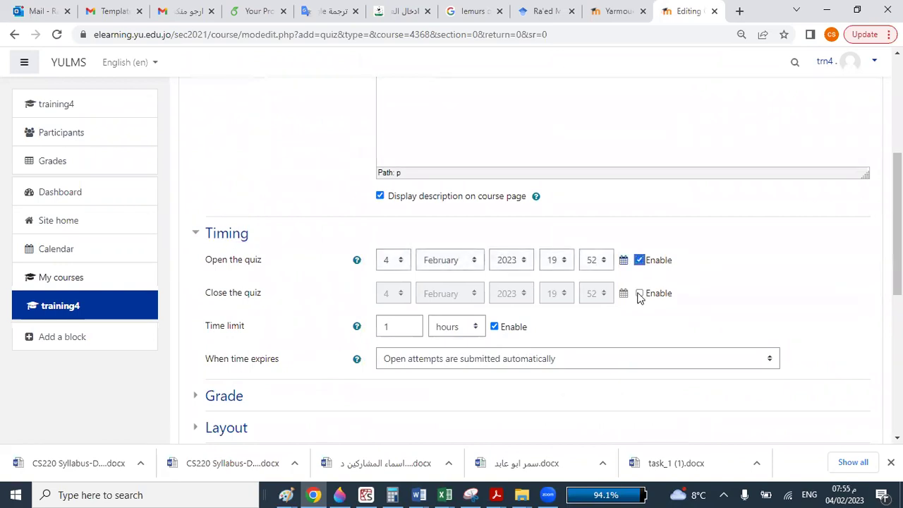
left_click(641, 295)
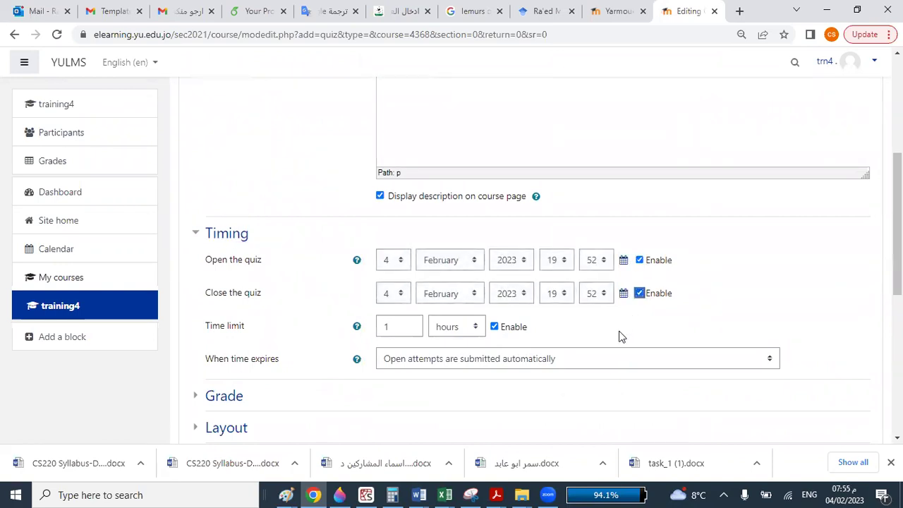
Step: Set the quiz's opening time to 20:05
left_click(563, 263)
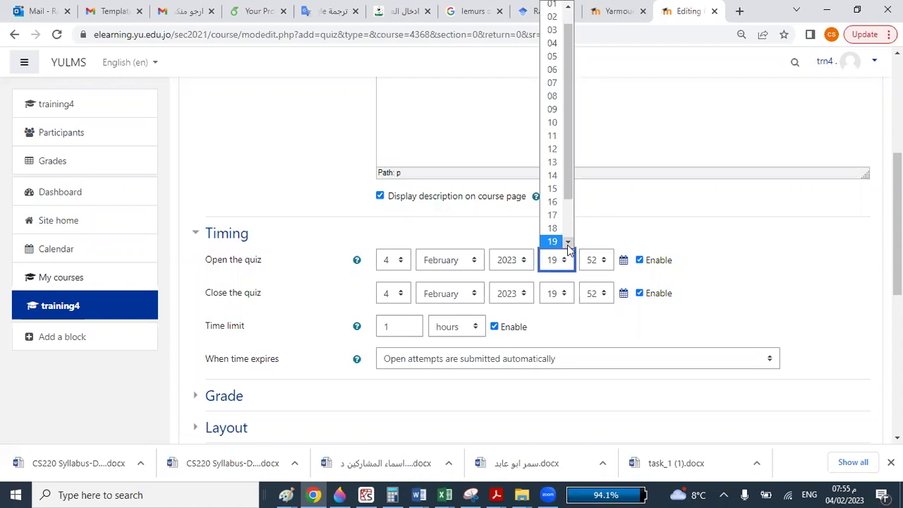
scroll(568, 247, "down", 1)
left_click(564, 240)
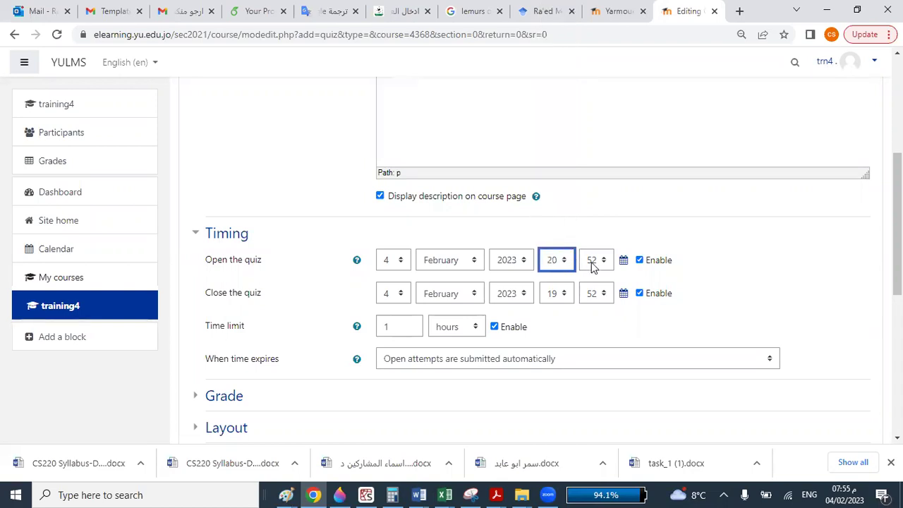
left_click(592, 261)
left_click_drag(604, 175, 609, 16)
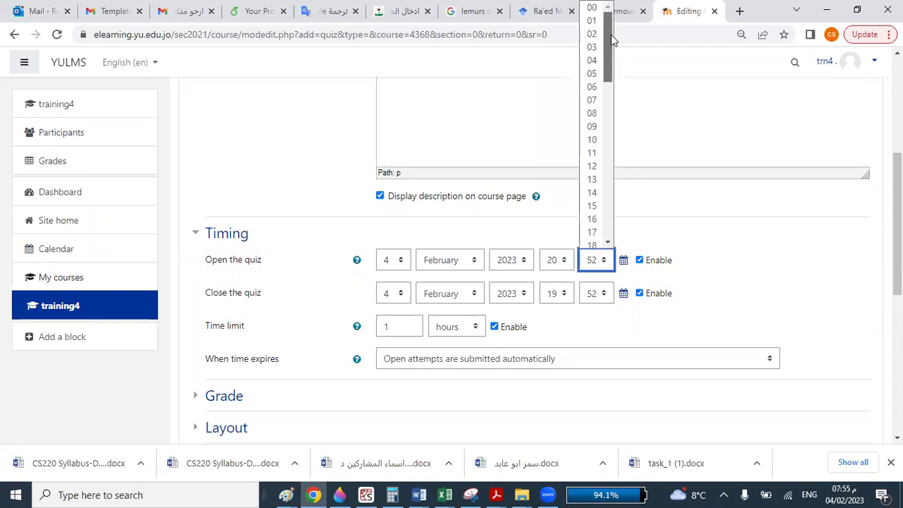
left_click(589, 73)
Step: Set the quiz's closing time to 20:15
left_click(565, 293)
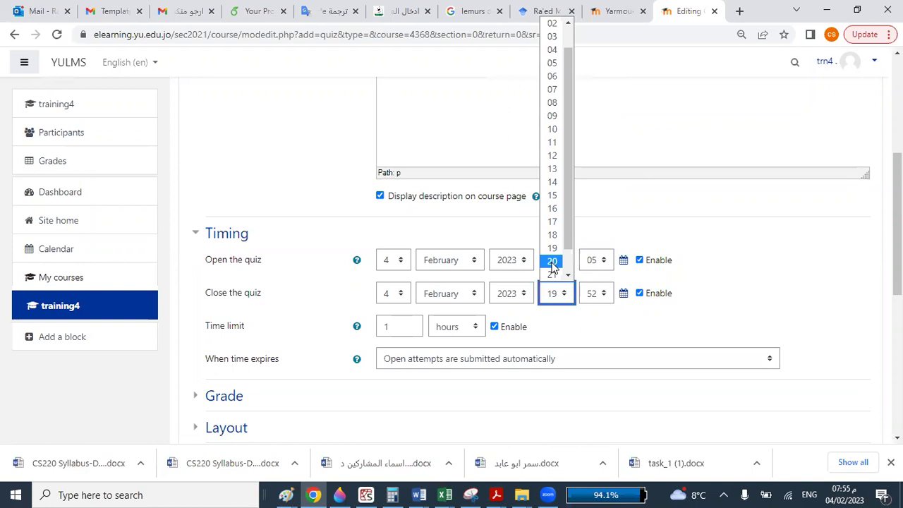
left_click(553, 262)
left_click(597, 294)
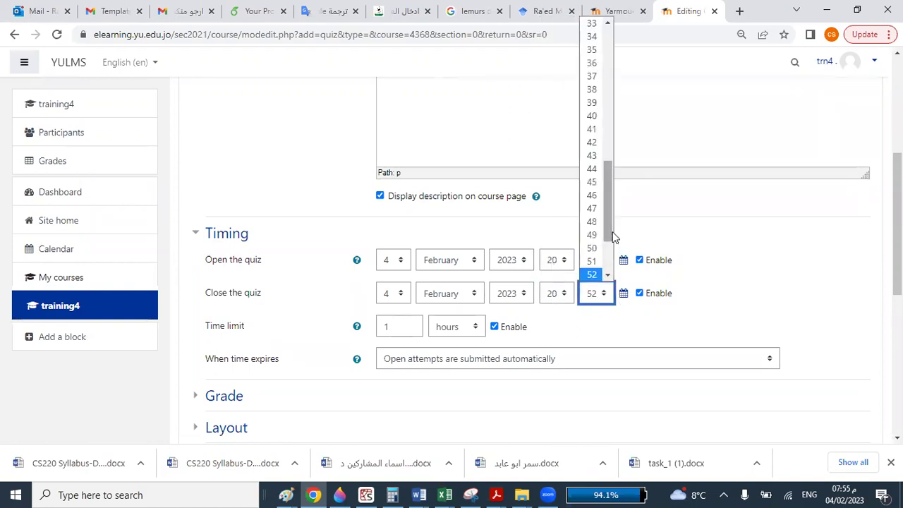
left_click_drag(607, 226, 617, 171)
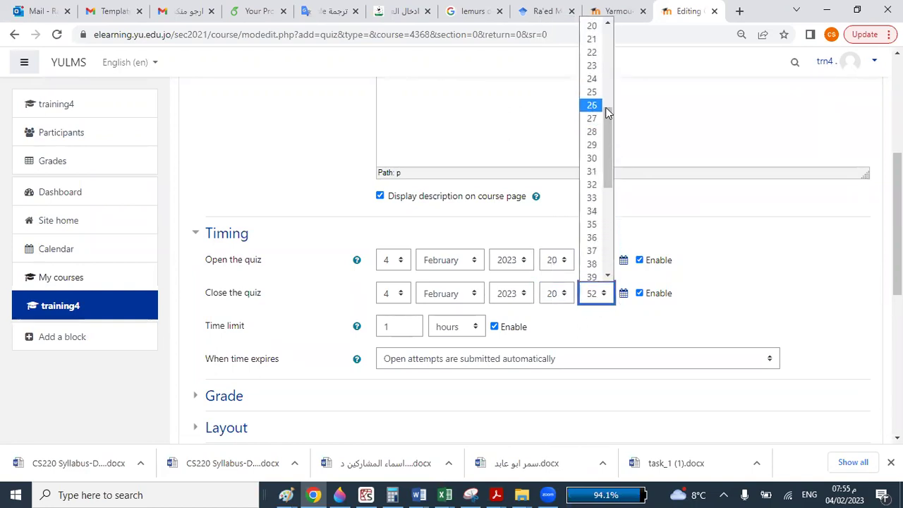
left_click_drag(609, 128, 614, 101)
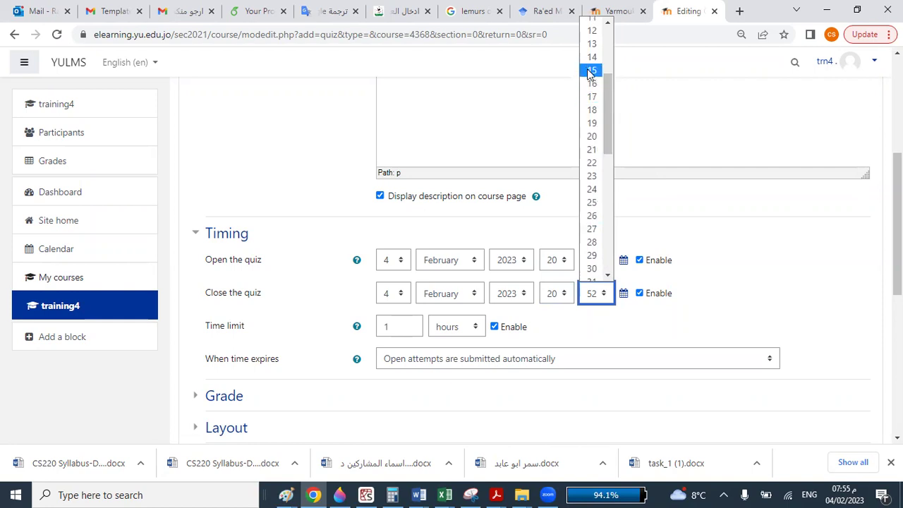
left_click(592, 71)
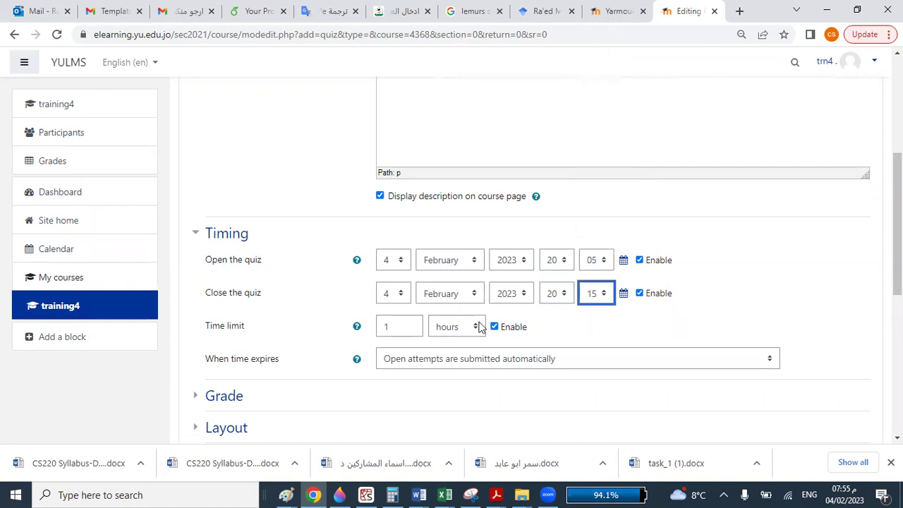
Step: Set the quiz's time limit to 10 minutes
left_click(385, 326)
type("10")
left_click(462, 330)
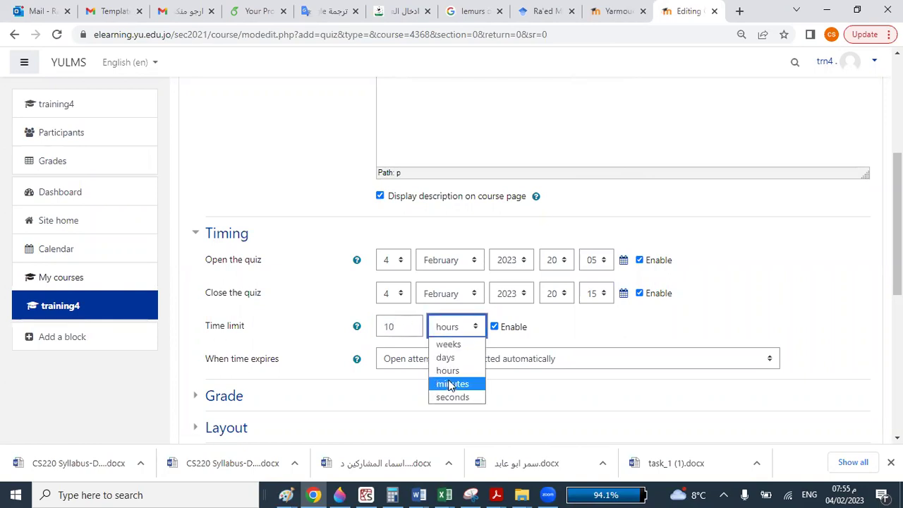
left_click(451, 384)
Step: Save the new quiz and display its page
scroll(440, 366, "down", 1)
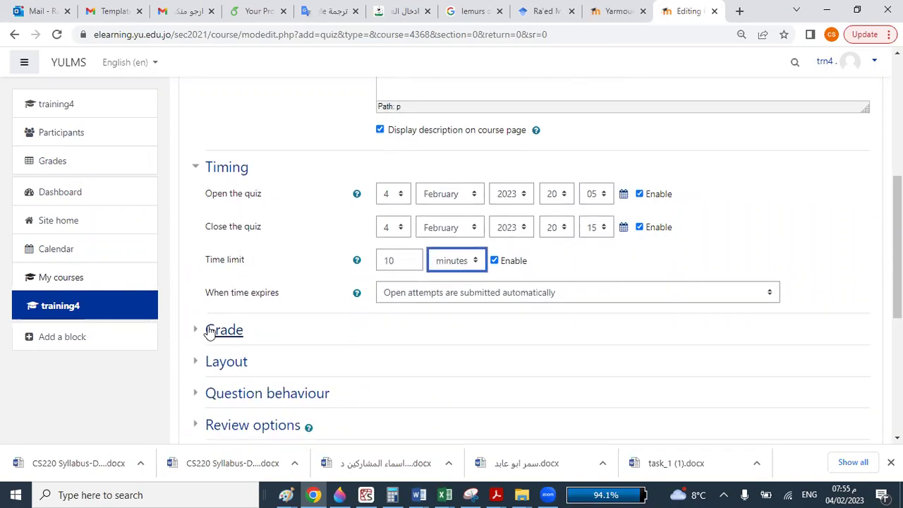
scroll(323, 333, "down", 3)
scroll(324, 334, "down", 2)
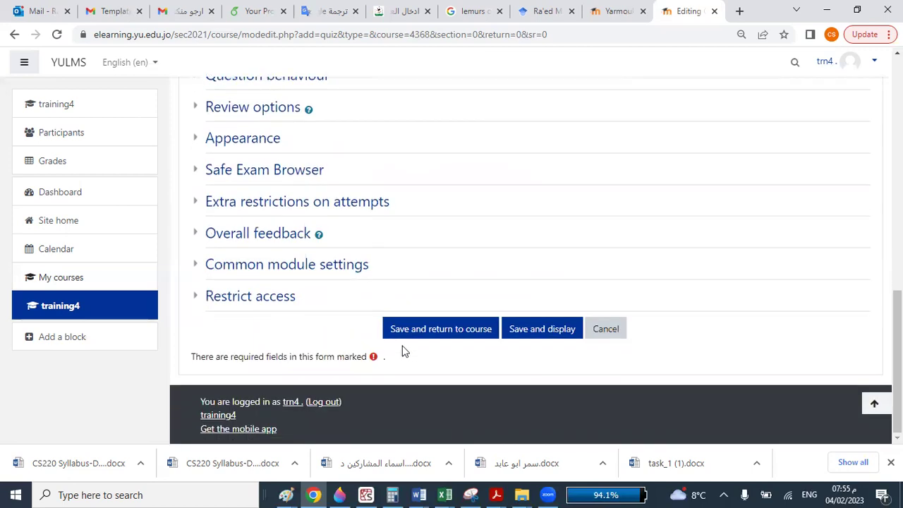
left_click(539, 331)
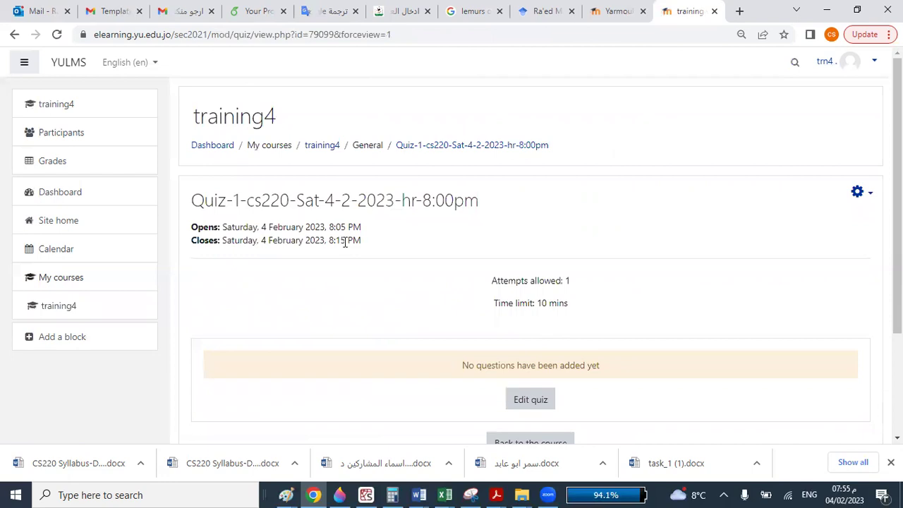
Step: Reopen the quiz's settings and change its name to "Quiz-1-cs220-Sat-4-2-2023-hr-8:05pm"
left_click(858, 192)
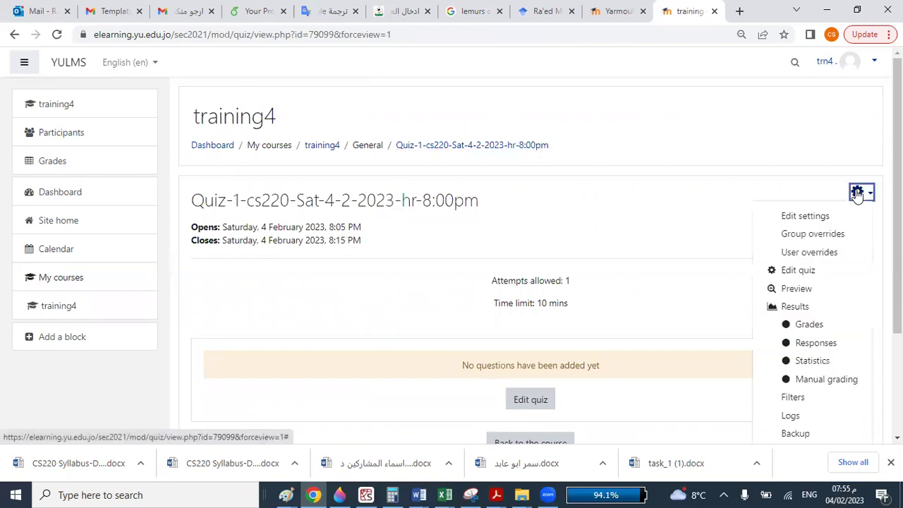
left_click(825, 221)
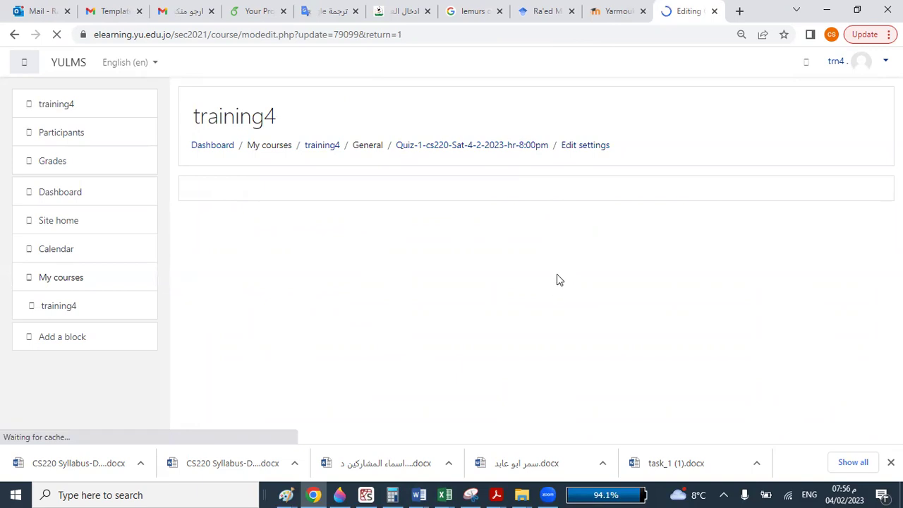
left_click(519, 266)
key("BackSpace")
type("5pm")
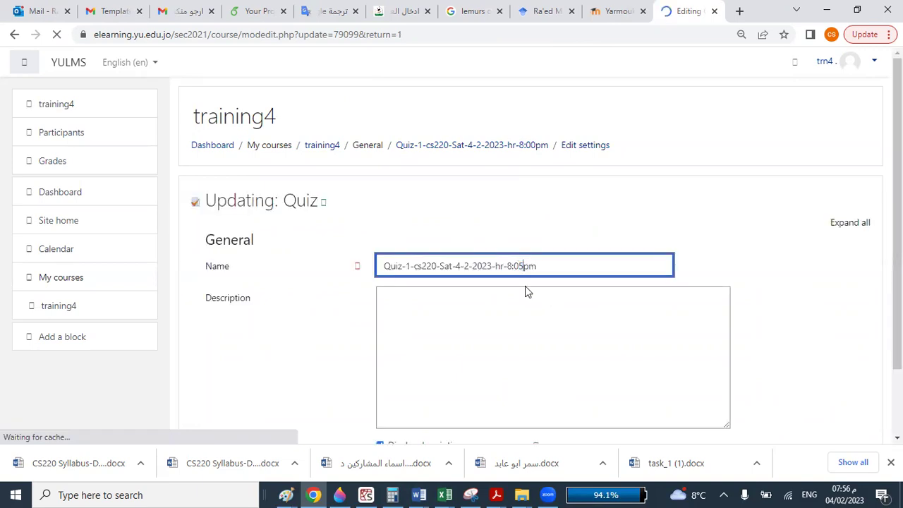
scroll(526, 282, "down", 1)
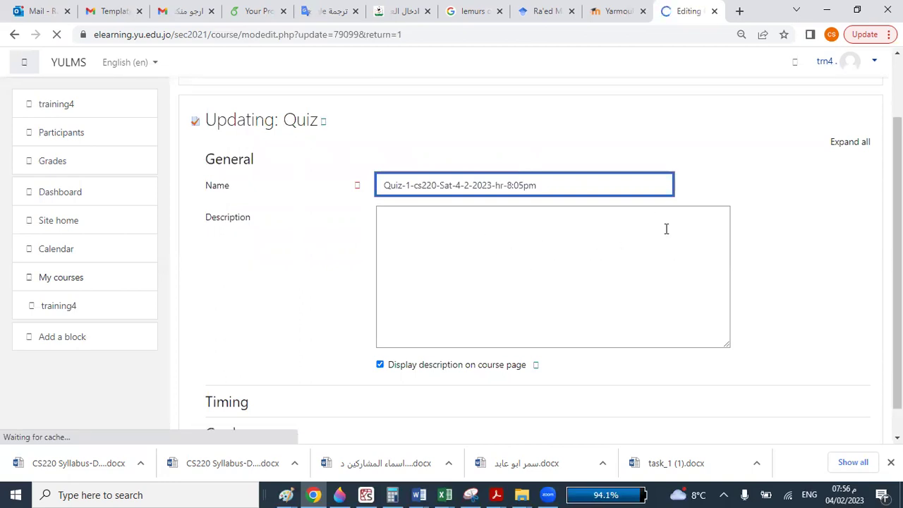
scroll(666, 227, "up", 1)
scroll(663, 231, "down", 1)
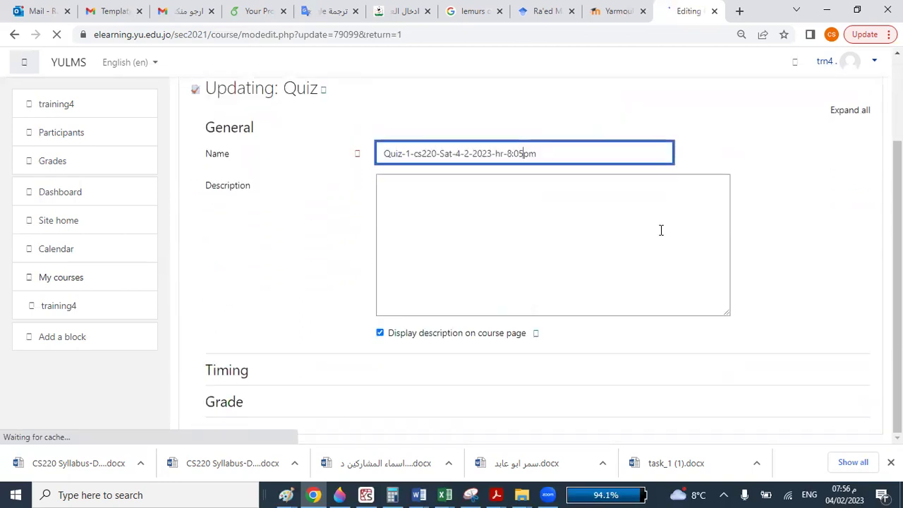
scroll(415, 274, "up", 1)
scroll(346, 263, "down", 1)
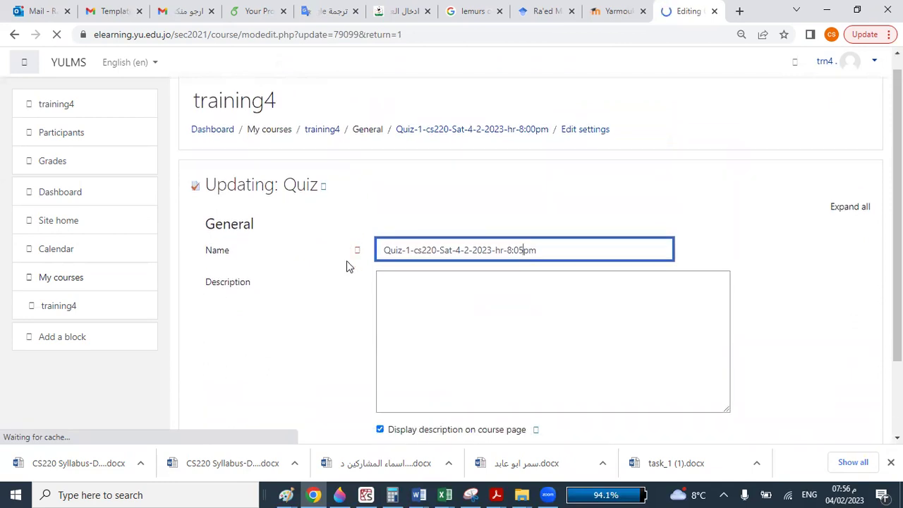
scroll(724, 283, "up", 1)
scroll(721, 285, "down", 1)
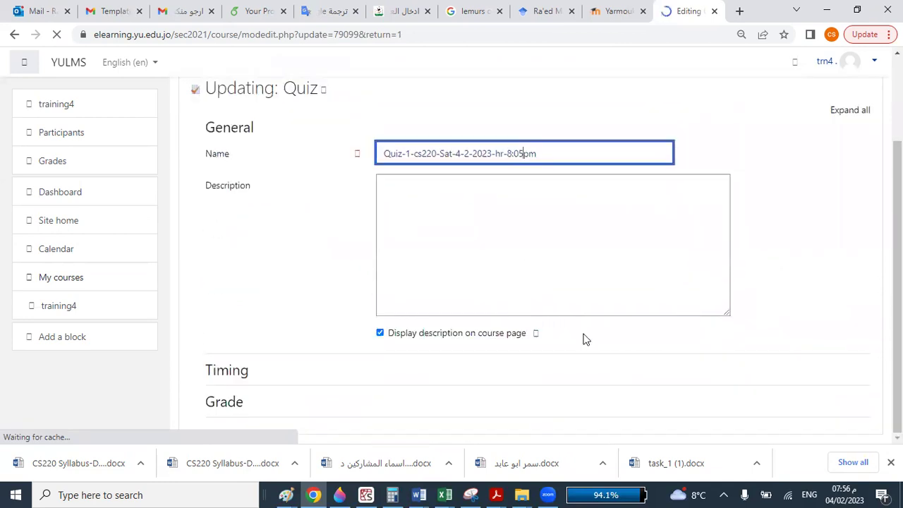
scroll(426, 240, "up", 1)
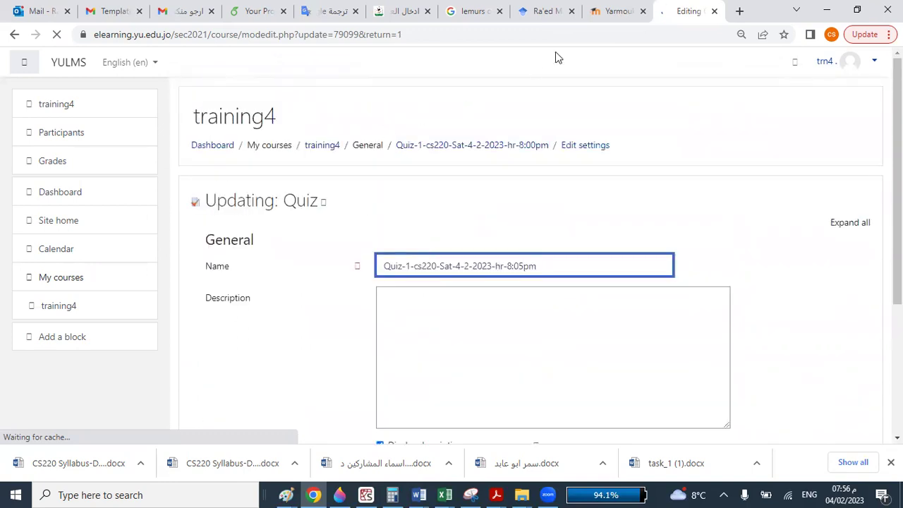
Step: Switch to Gmail to check whether the inbox loads, and return to the quiz settings page
left_click(106, 11)
left_click(76, 165)
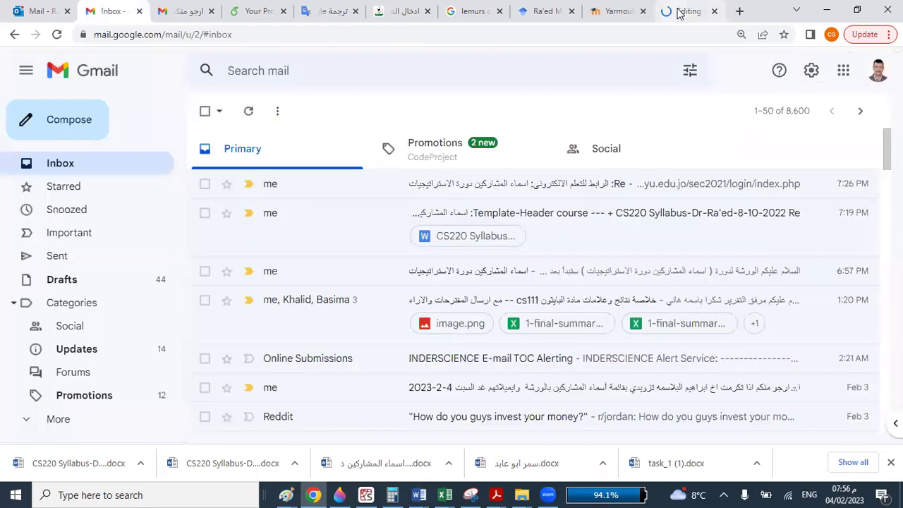
left_click(677, 11)
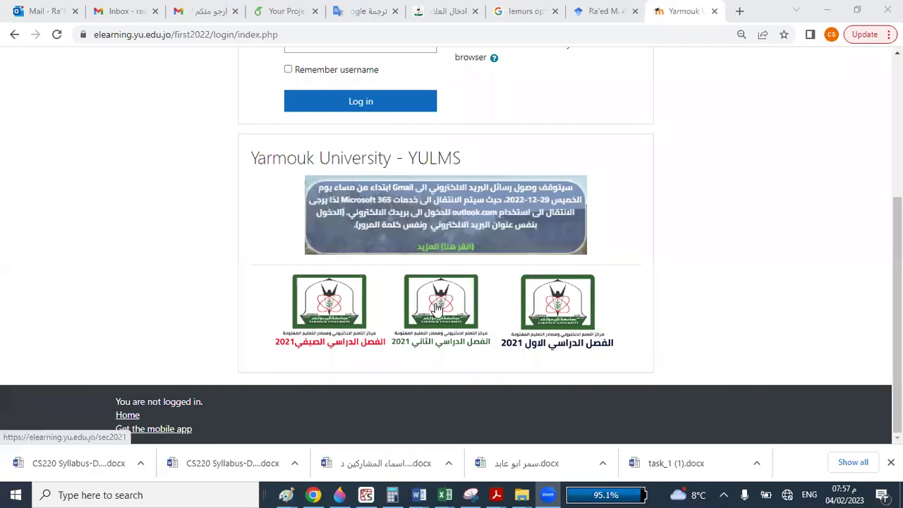
Step: Try to open the second-semester 2021 e-learning site from the Yarmouk University login page, retrying once
left_click(438, 308)
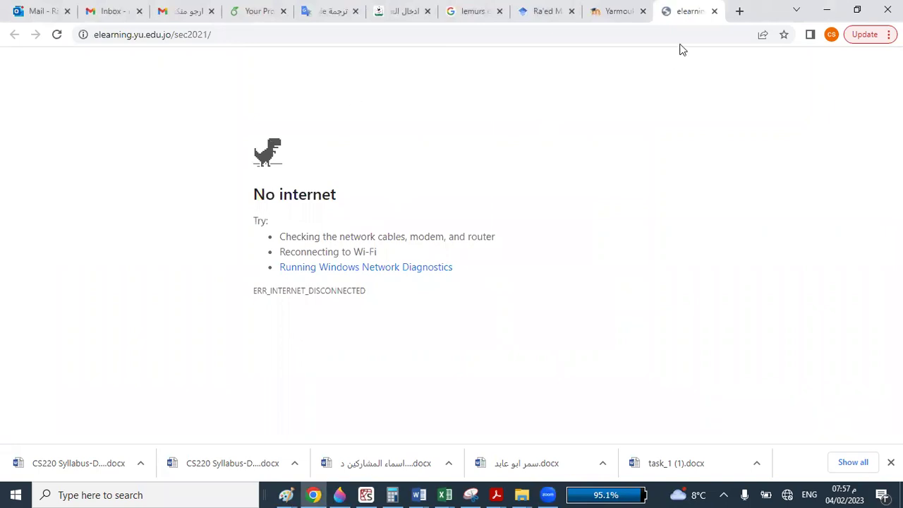
left_click(714, 10)
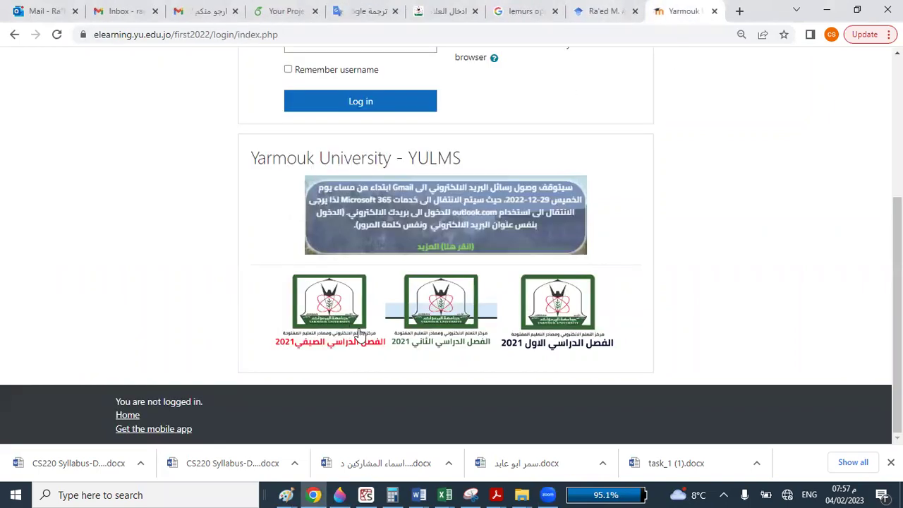
left_click(439, 317)
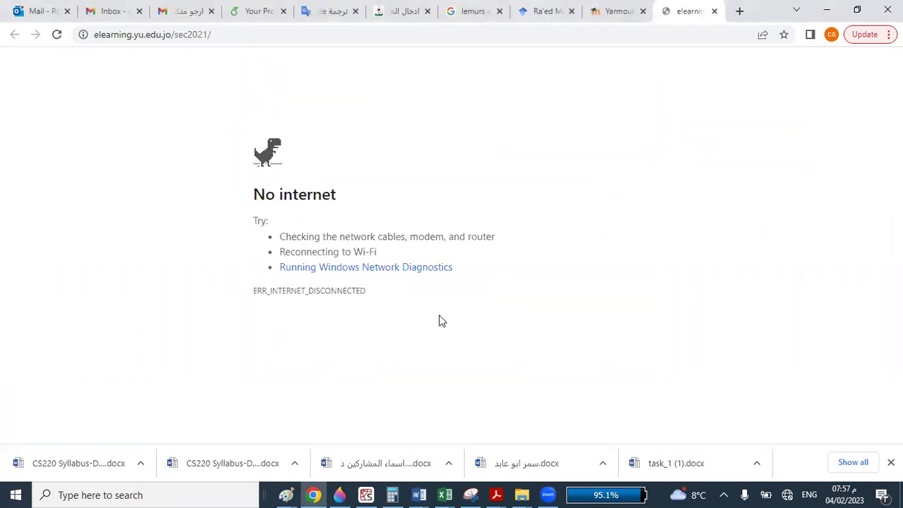
Step: Close the disconnected e-learning page and turn on question shuffling for the quiz
left_click(716, 11)
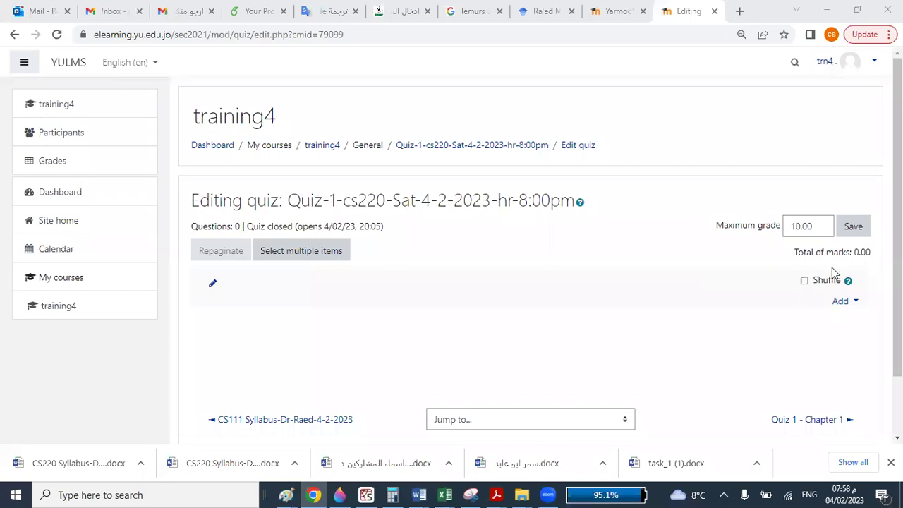
left_click_drag(800, 227, 790, 227)
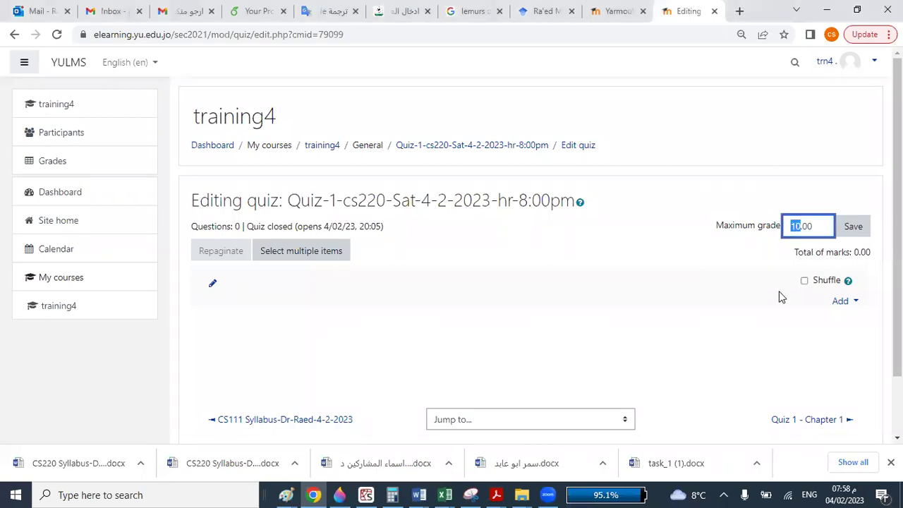
left_click(804, 283)
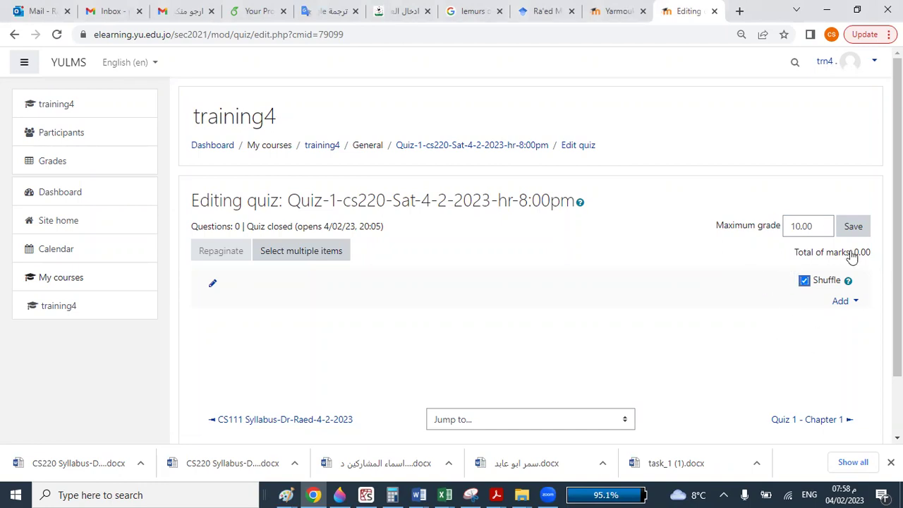
Step: Add a new multiple choice question to the empty quiz
left_click(841, 302)
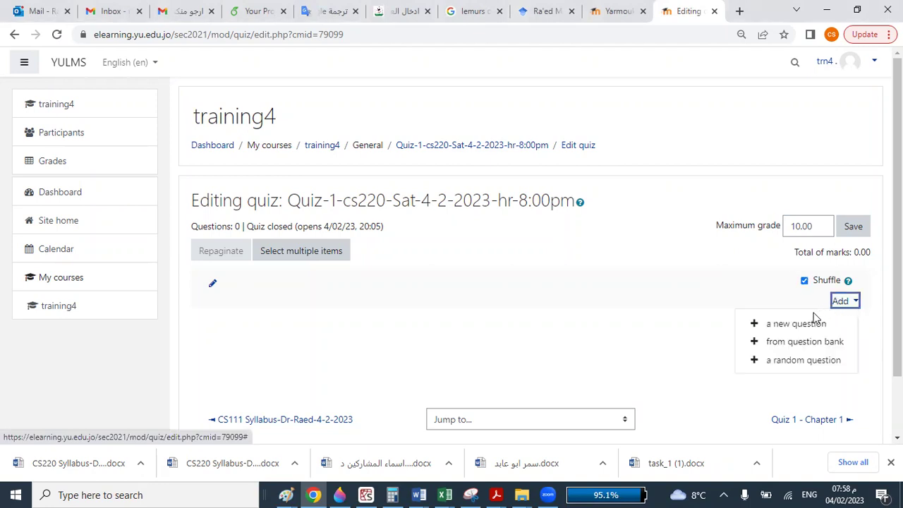
left_click(798, 329)
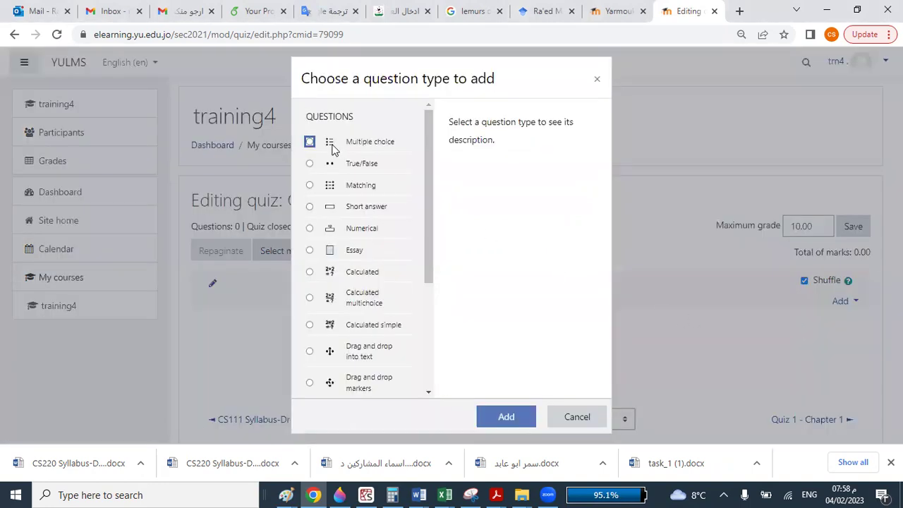
left_click(308, 142)
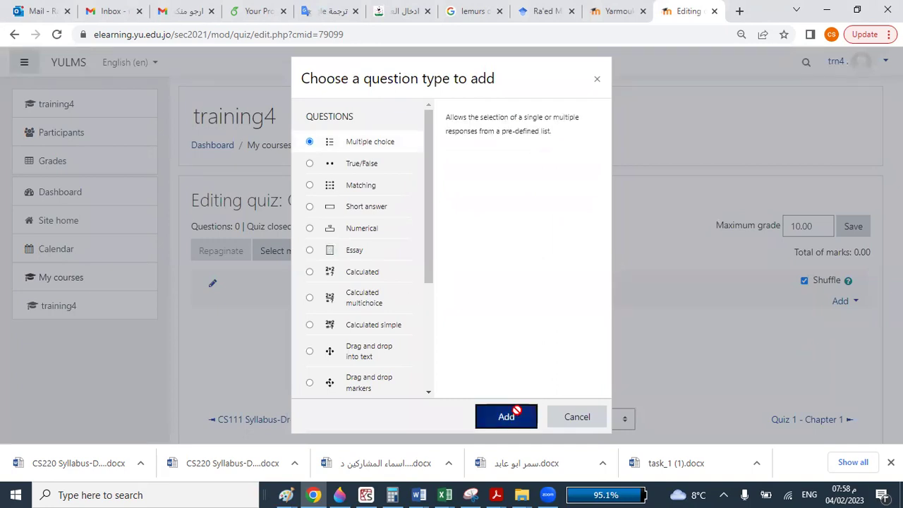
left_click(515, 415)
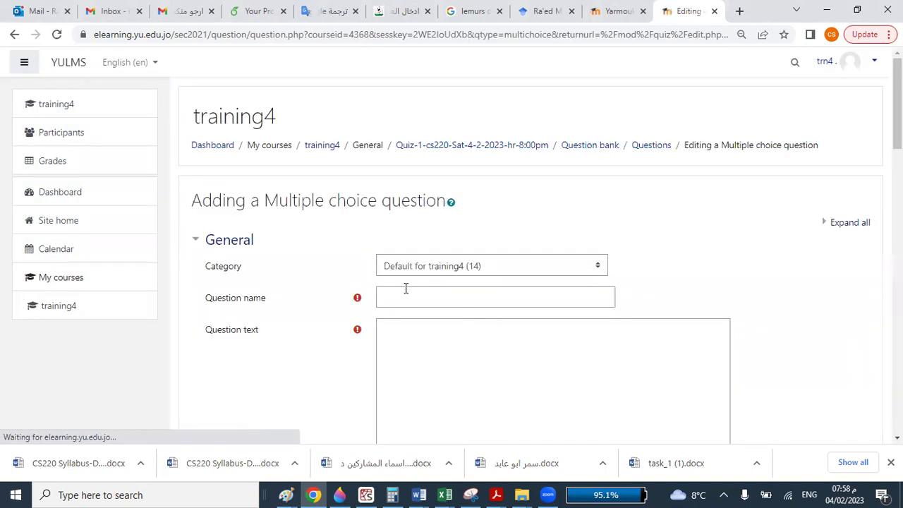
Step: Name the question "q1" and enter the question text "What is the name of capital for Jordan?"
left_click(399, 296)
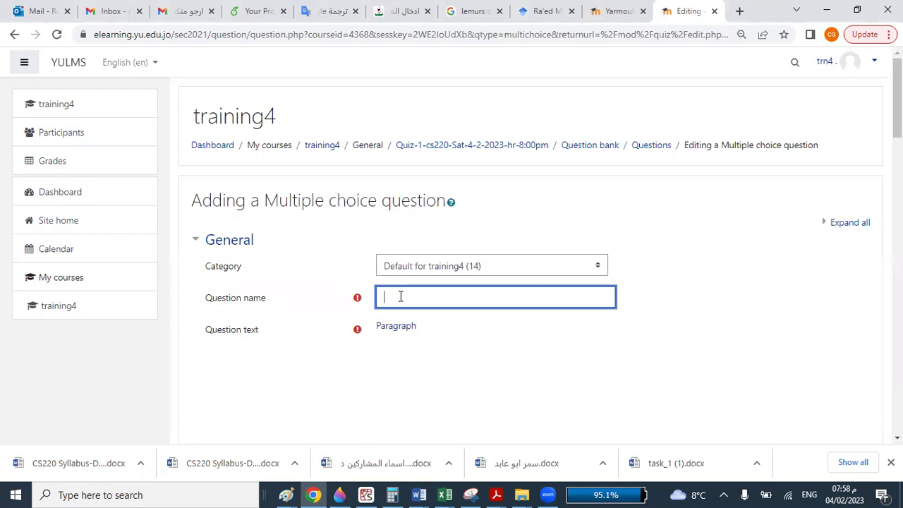
type("q1")
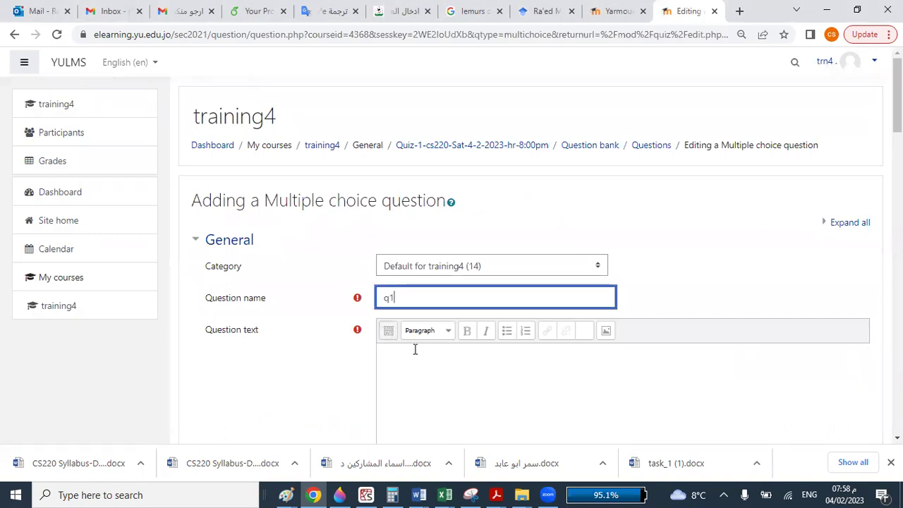
left_click(432, 363)
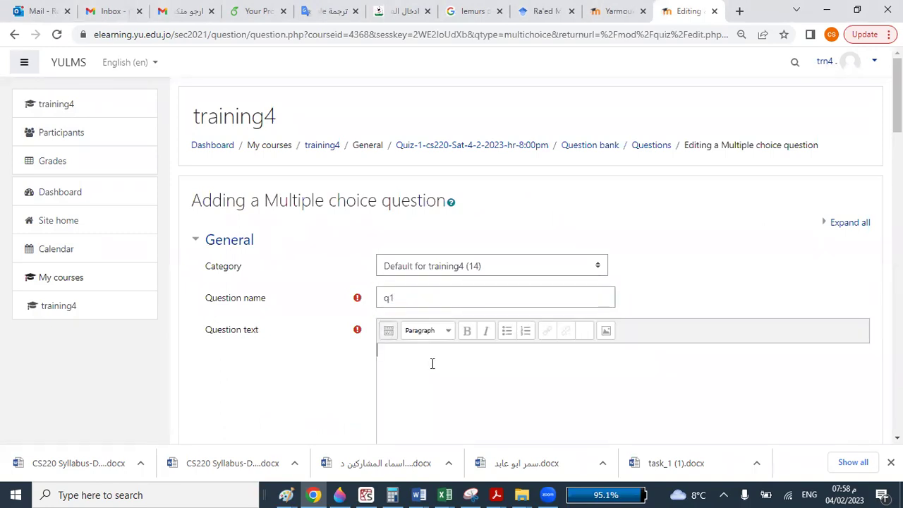
type("What is the name of captal fo")
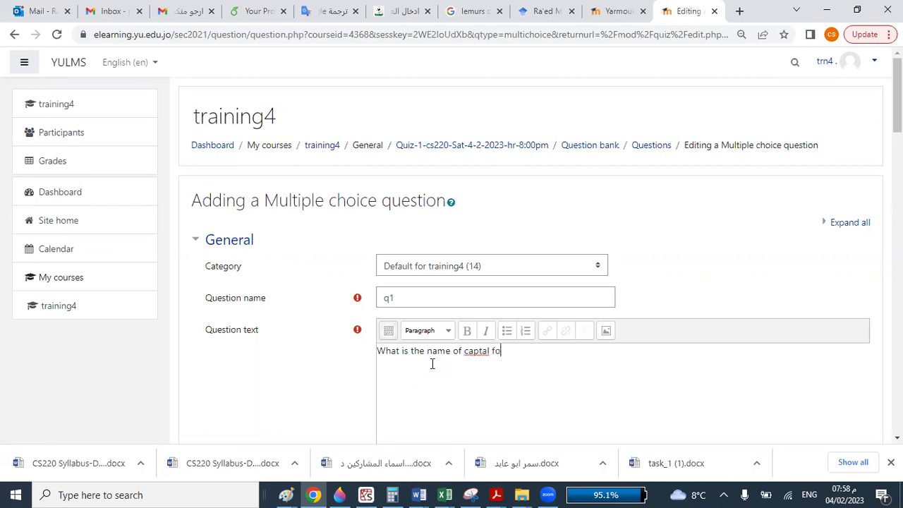
type("r Jorna")
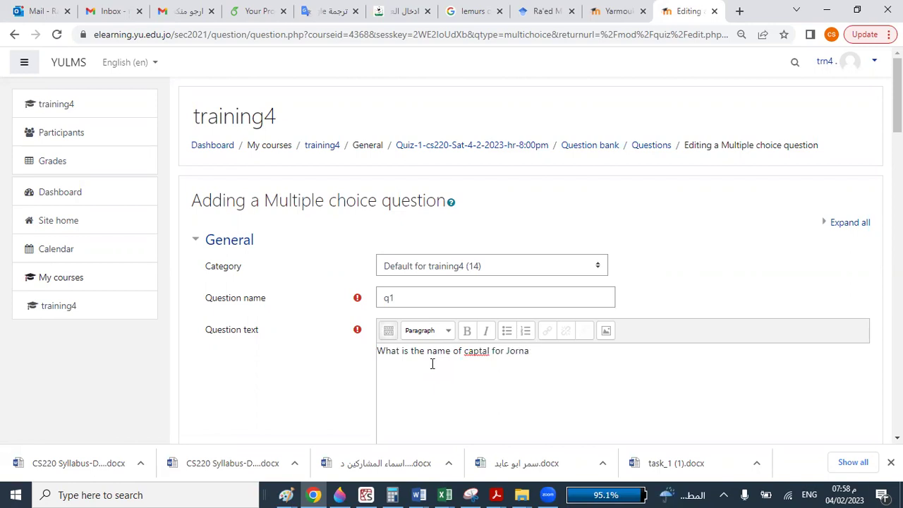
key("BackSpace")
key("BackSpace")
type("dan")
right_click(488, 350)
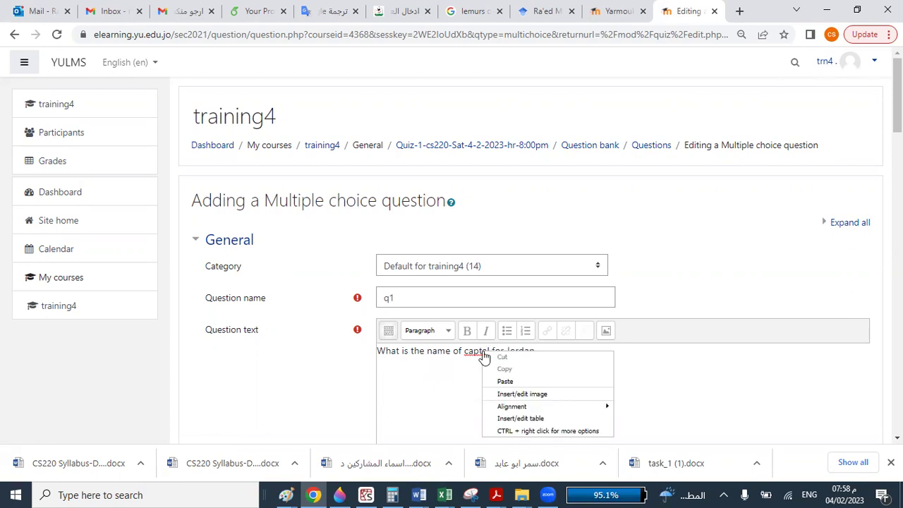
left_click(474, 350)
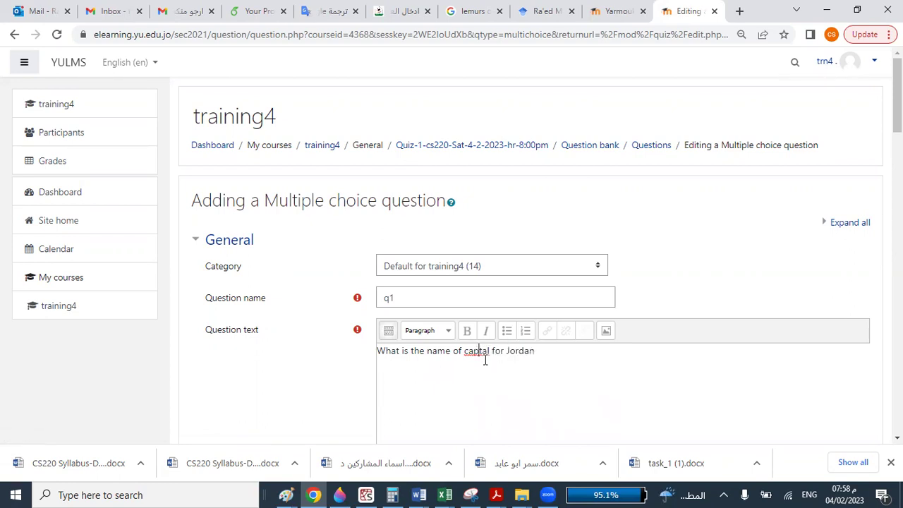
type("i")
Step: Format the whole q1 question text as Heading 2
left_click_drag(548, 352, 372, 353)
left_click(417, 332)
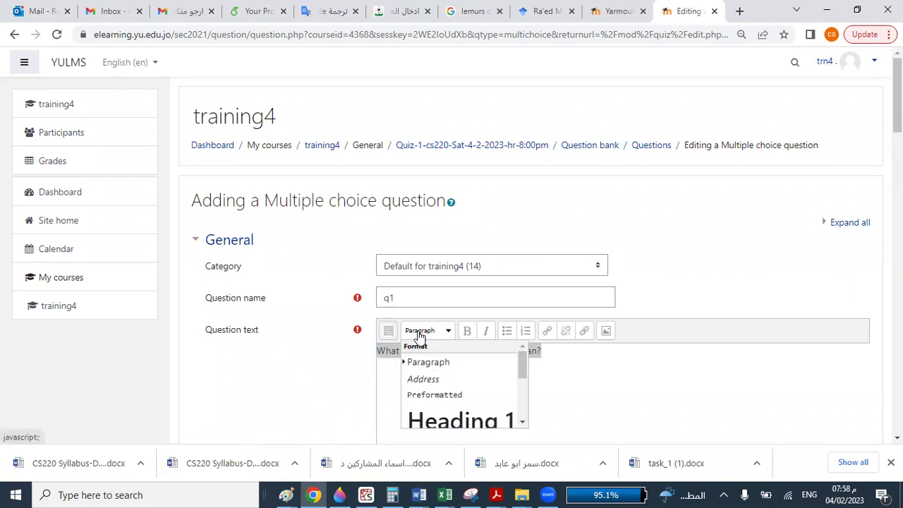
scroll(452, 404, "down", 2)
left_click(460, 394)
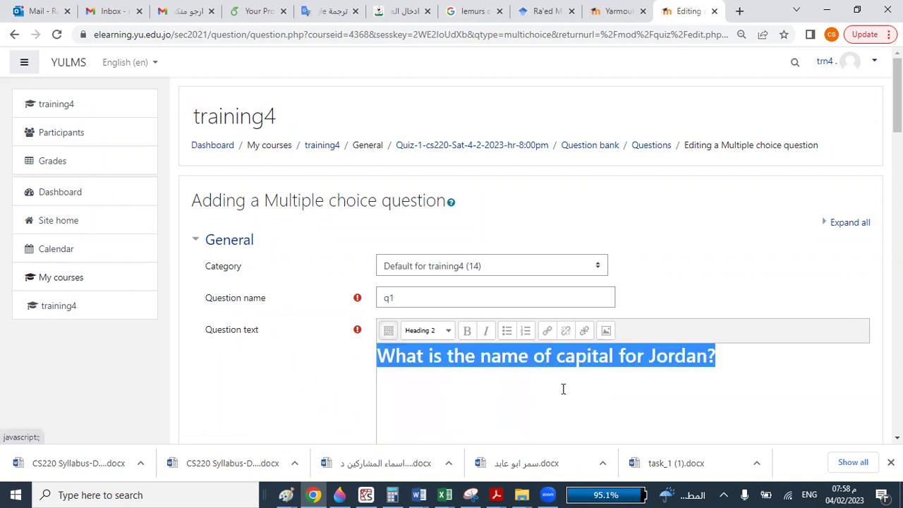
Step: Enter "Amman" as choice 1 and set its grade to 100%
scroll(562, 388, "down", 5)
double_click(388, 233)
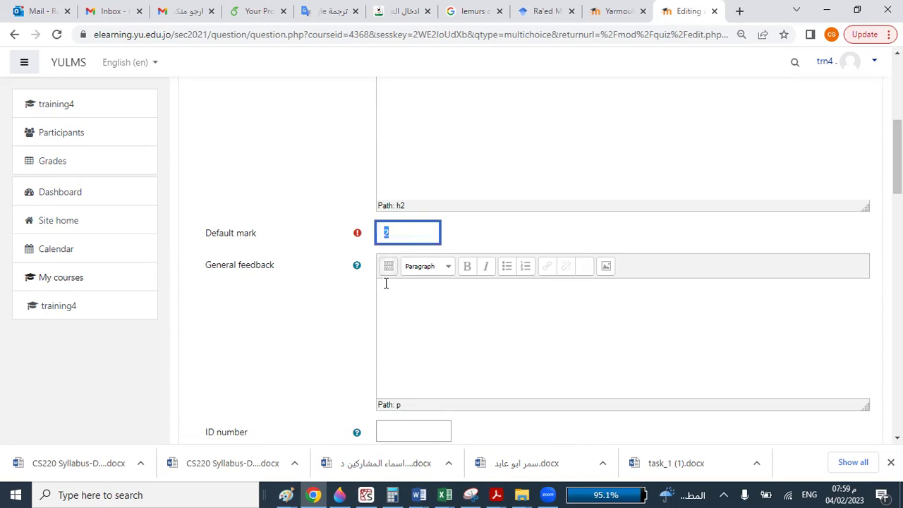
scroll(395, 286, "down", 5)
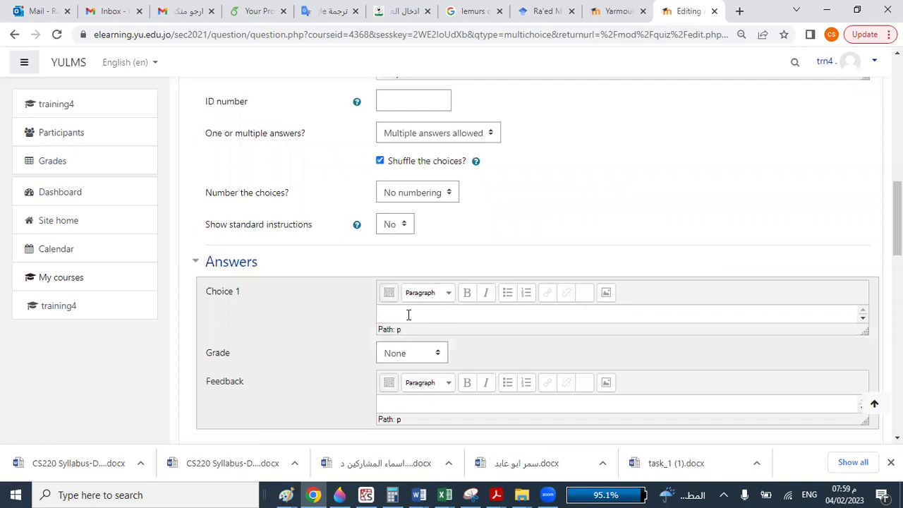
type("Ammar")
left_click(409, 355)
left_click(397, 98)
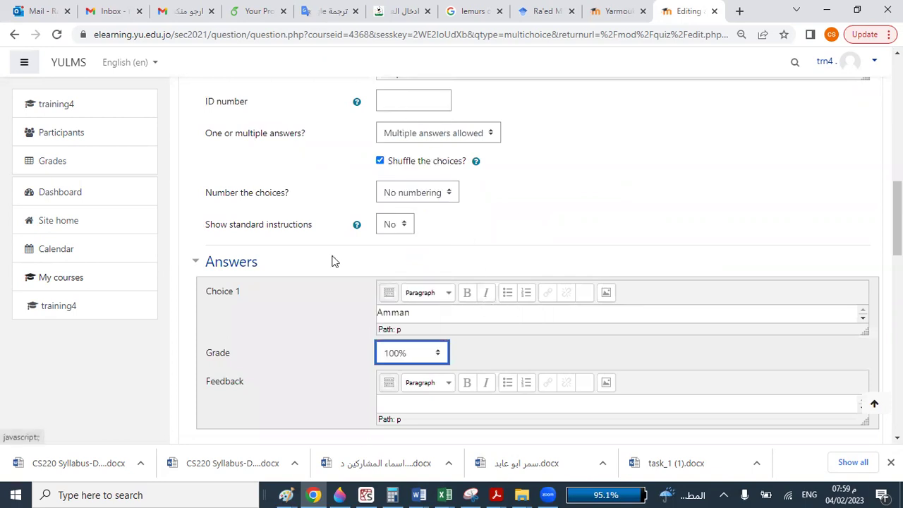
Step: Fill in choices 2, 3 and 4 with "Karak", "Irbid" and "Zarqa"
scroll(399, 332, "down", 2)
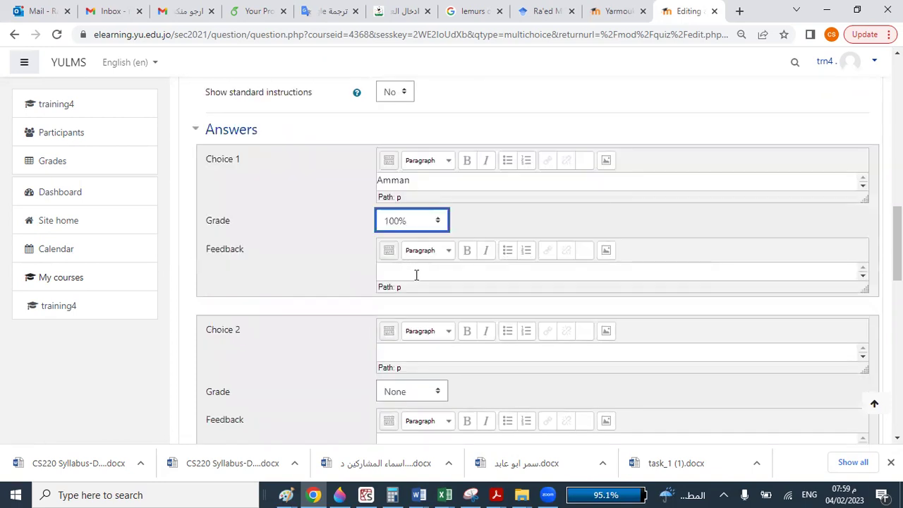
left_click(415, 349)
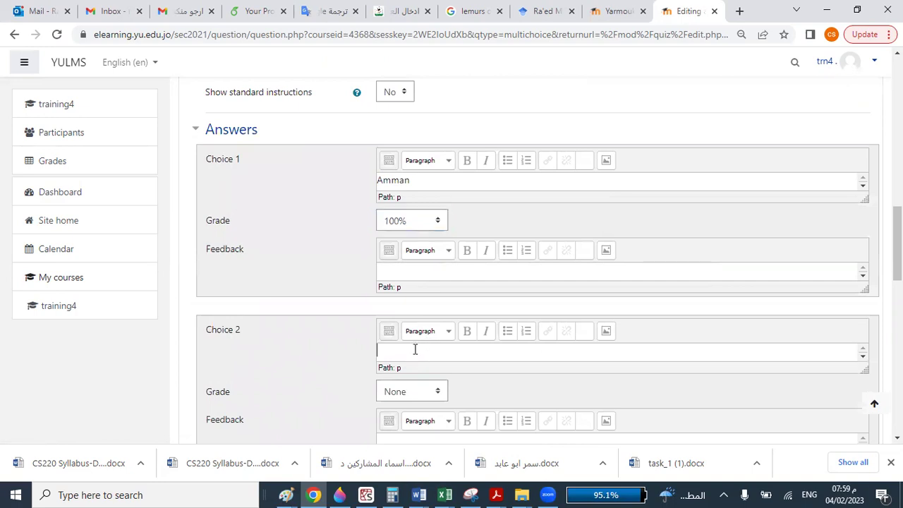
type("Karak")
key("Return")
scroll(387, 351, "down", 3)
left_click(402, 322)
type("Irbid")
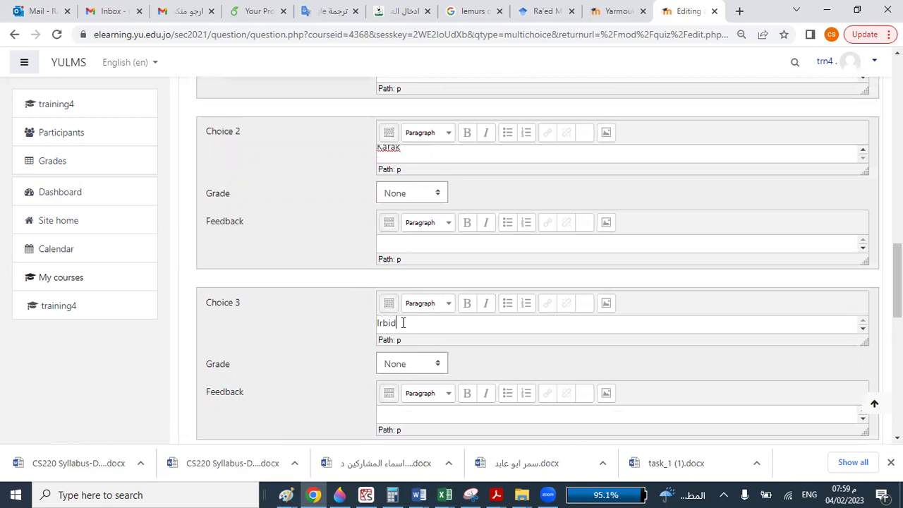
scroll(376, 268, "down", 4)
left_click(407, 233)
type("Zarqa")
Step: Enter "none of them" as choice 5 and save the question to the quiz
scroll(443, 377, "down", 1)
scroll(443, 378, "down", 3)
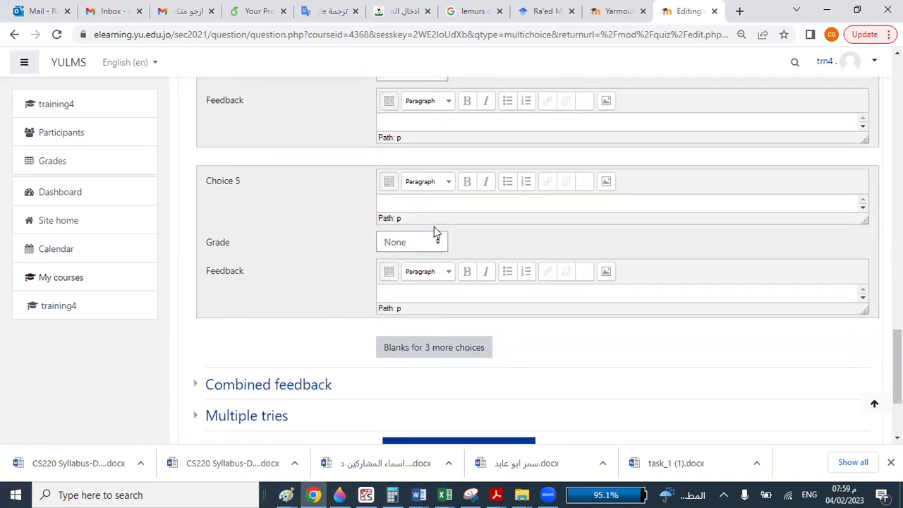
left_click(435, 206)
type("none ")
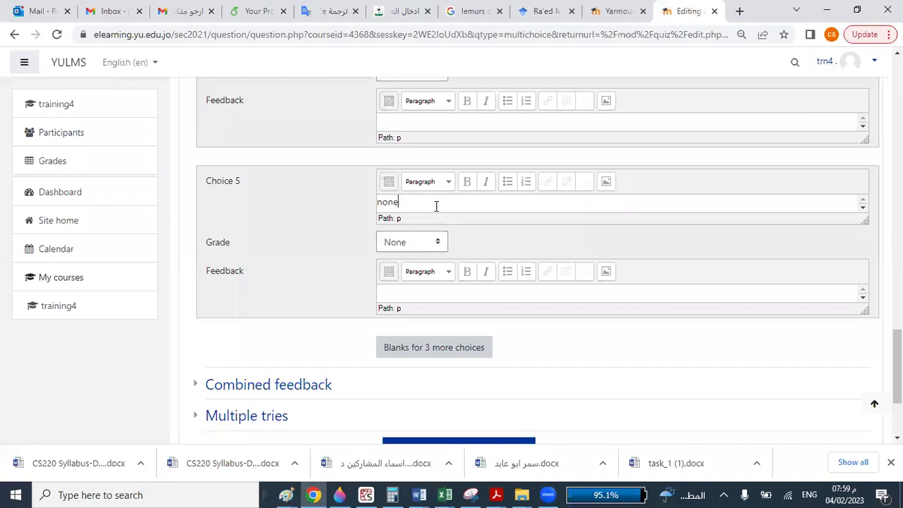
type("of them")
scroll(426, 309, "down", 2)
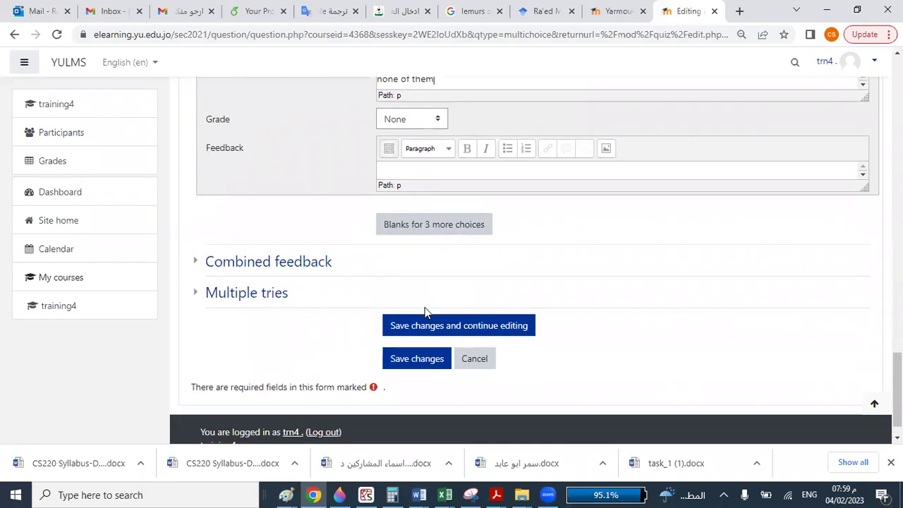
left_click(428, 332)
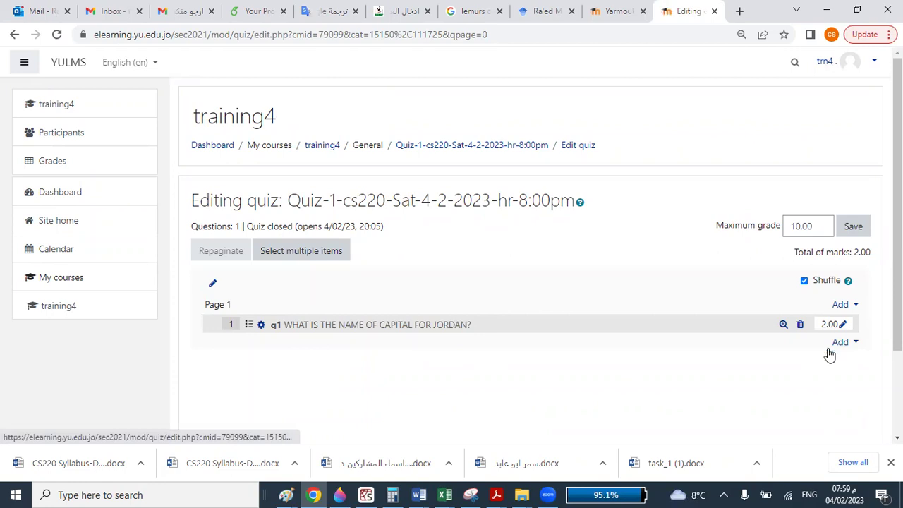
Step: Add a second multiple choice question below q1 in the quiz
left_click(452, 464)
left_click(842, 341)
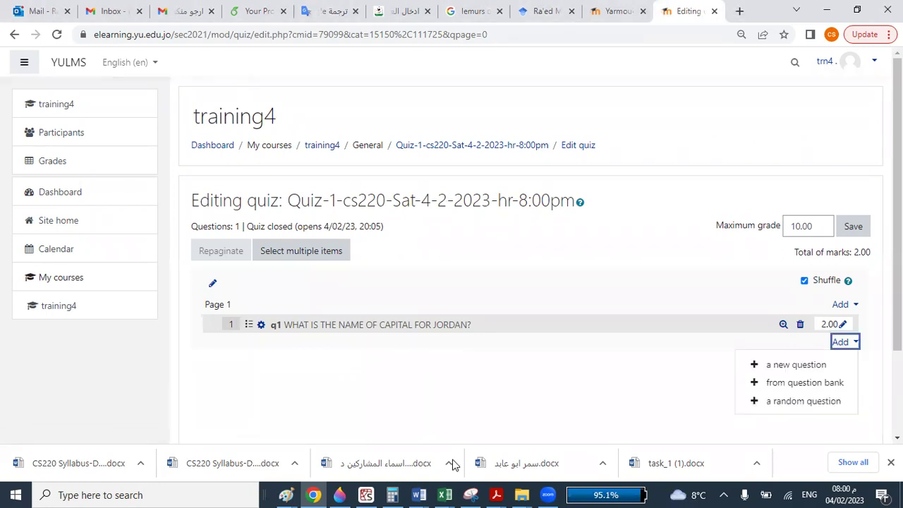
left_click(809, 365)
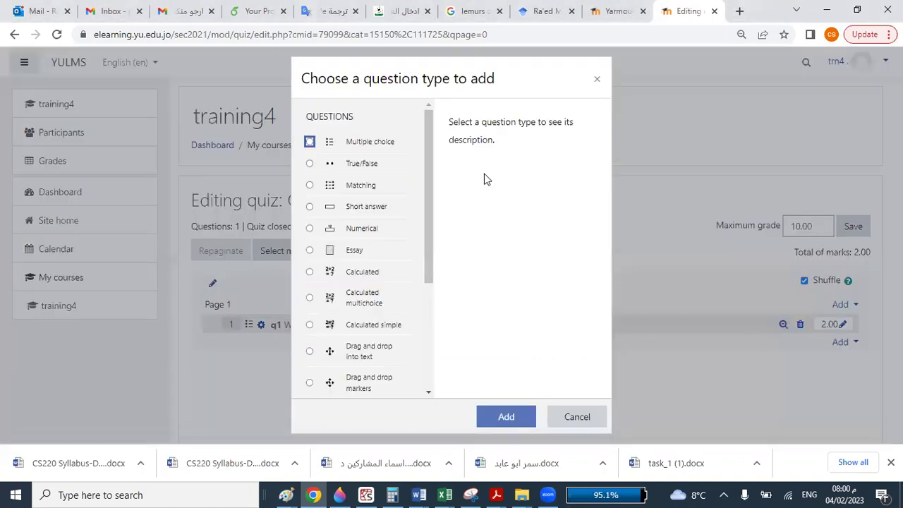
left_click(309, 143)
left_click(501, 416)
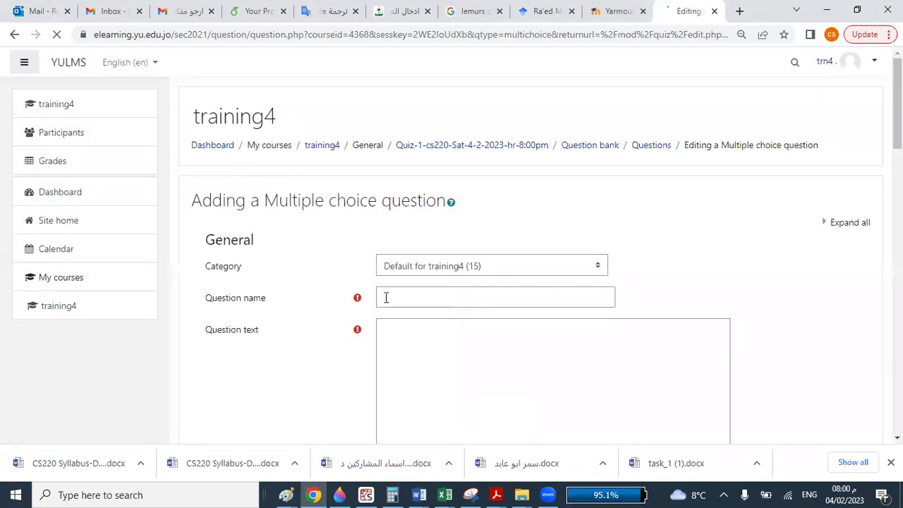
Step: Name the question "q2" and enter the question text "Which of them are animals?"
left_click(400, 300)
type("q2")
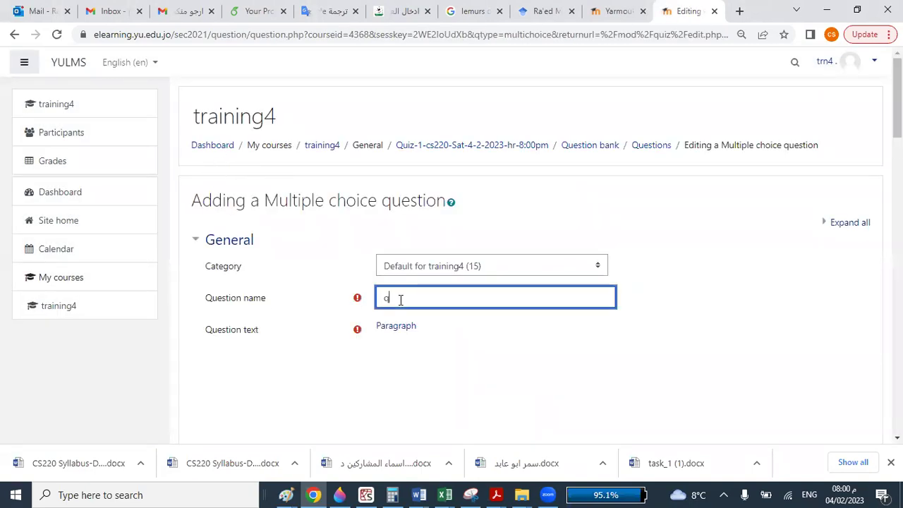
left_click(410, 363)
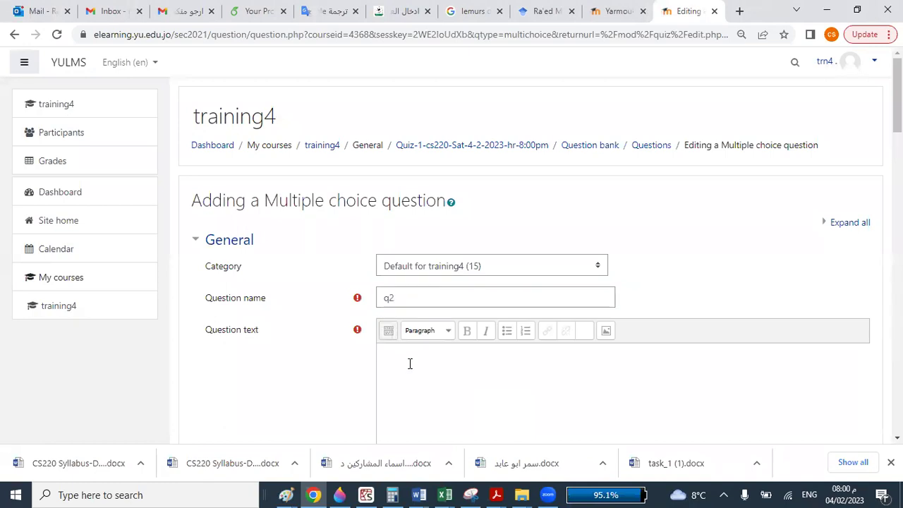
type("Which of them are ")
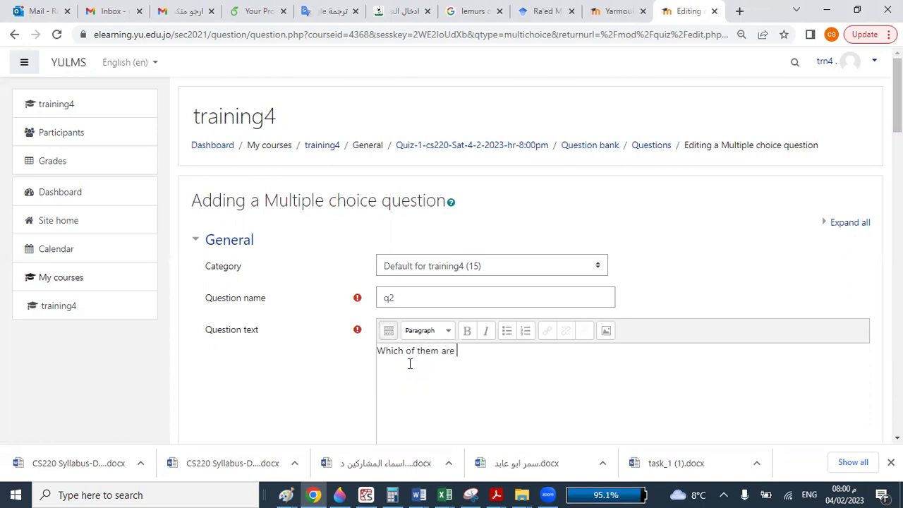
type("anima")
Step: Format the whole q2 question text as Heading 3
left_click_drag(498, 352, 379, 350)
left_click(427, 331)
scroll(438, 402, "down", 2)
left_click(445, 355)
scroll(491, 391, "down", 3)
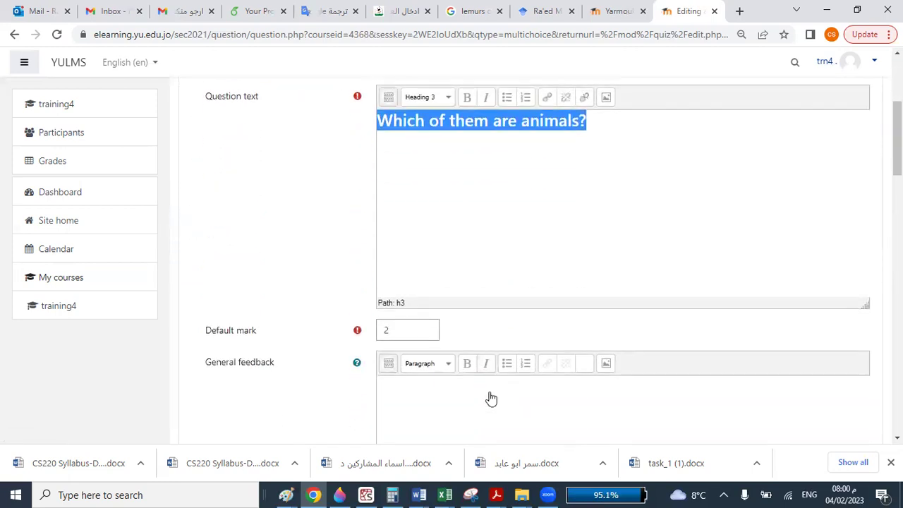
scroll(492, 399, "down", 3)
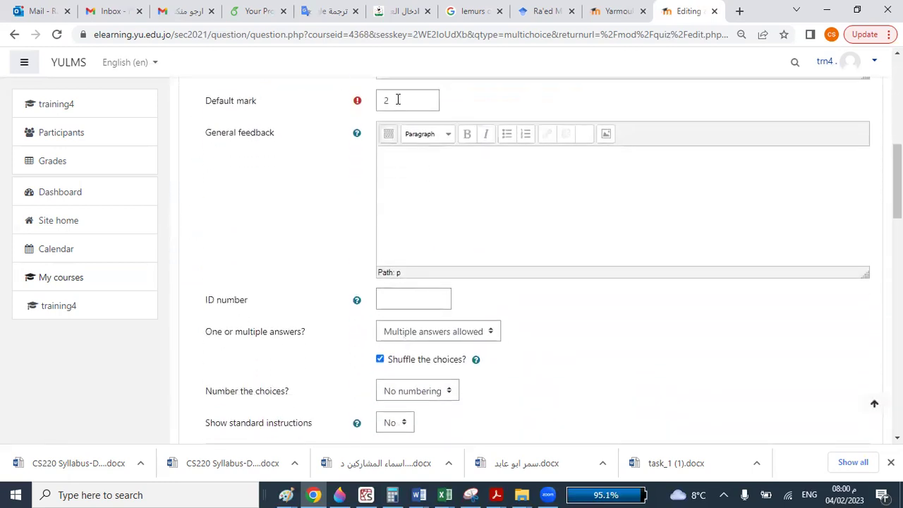
scroll(412, 298, "down", 2)
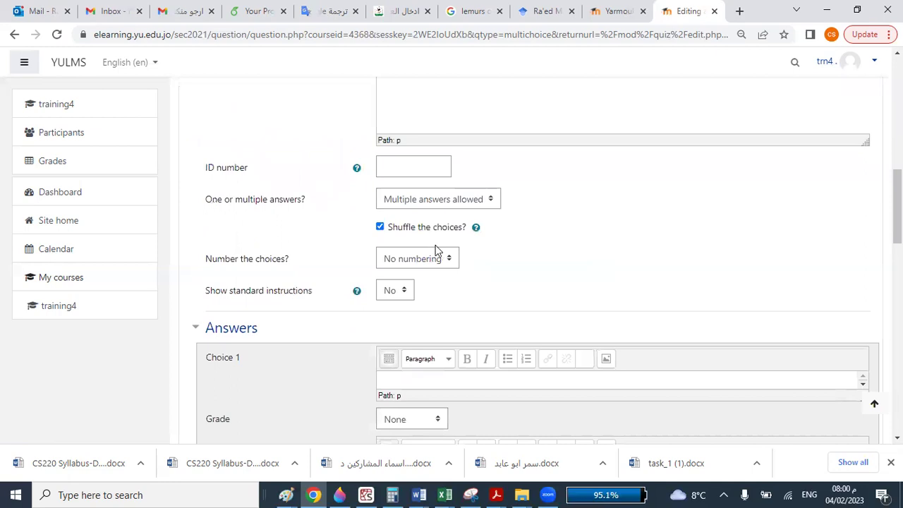
Step: Select Multiple answers allowed for q2 and enter "Cat" as choice 1 with a 50% grade
left_click(438, 203)
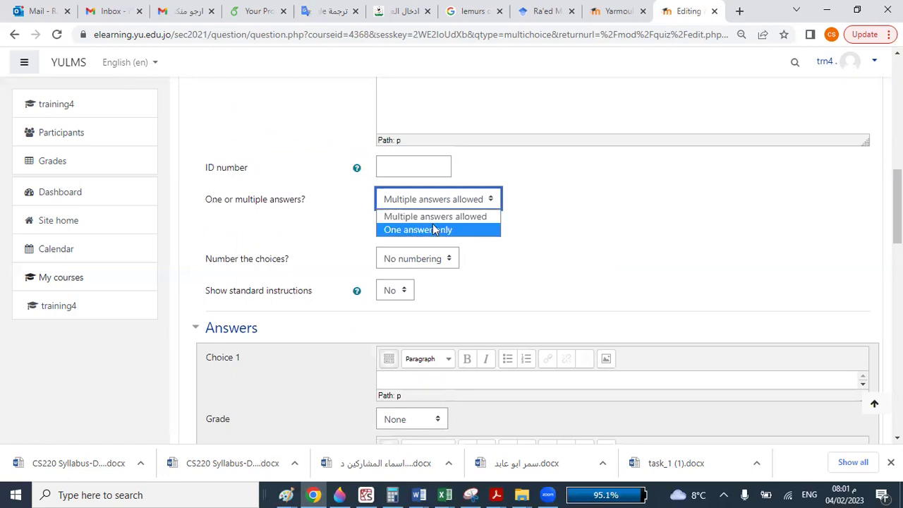
left_click(435, 217)
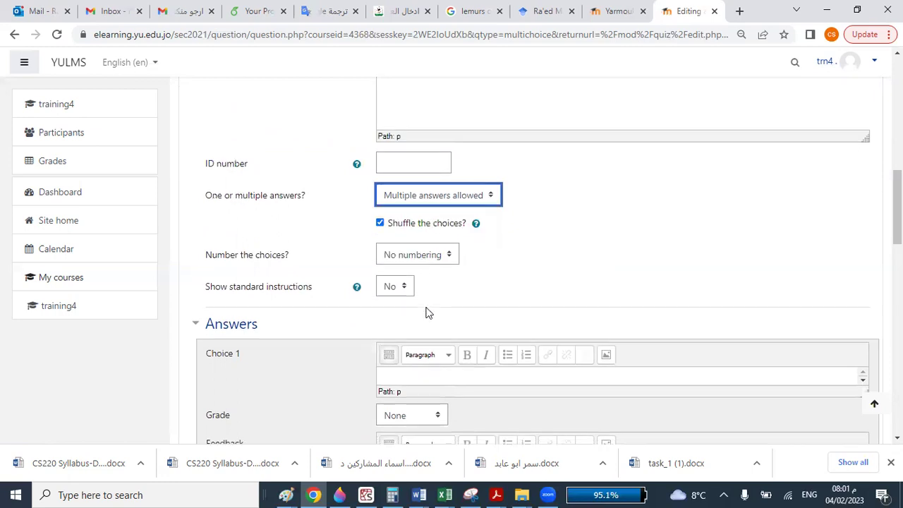
scroll(425, 310, "down", 2)
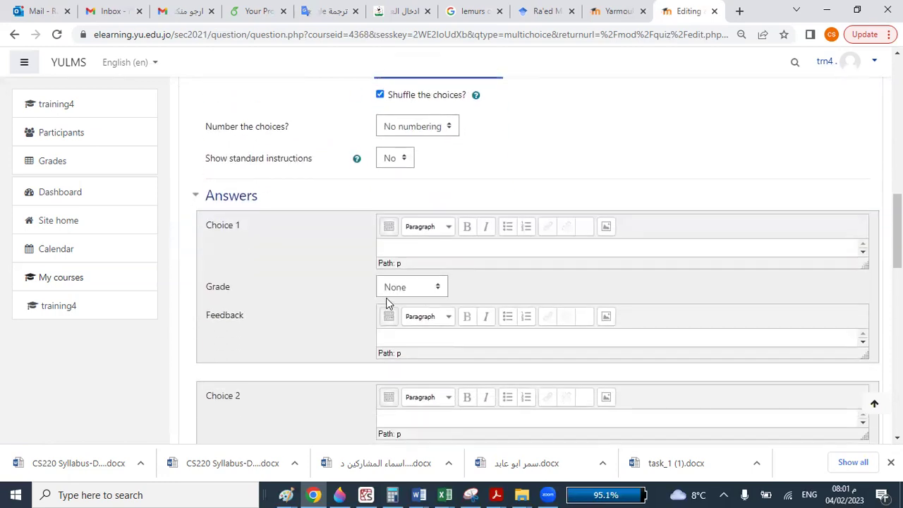
left_click(432, 250)
type("Cat")
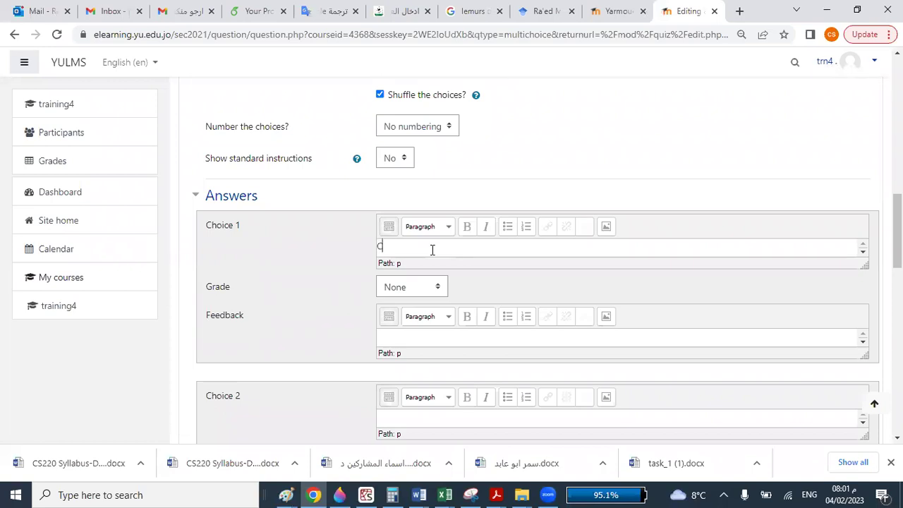
left_click(420, 286)
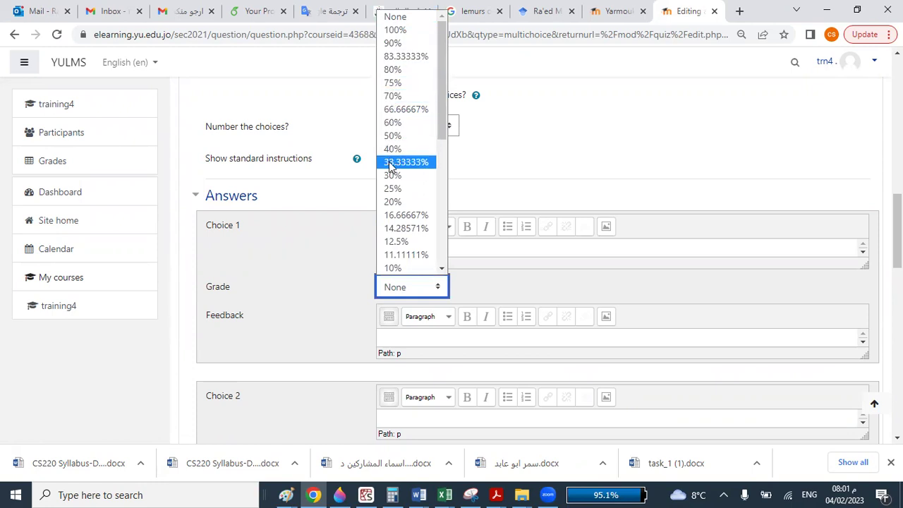
left_click(395, 135)
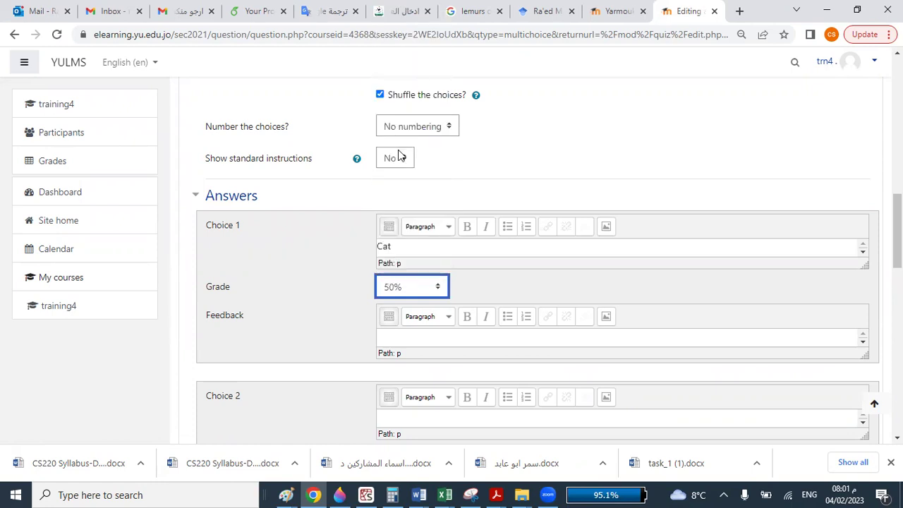
Step: Enter "Lemurs" as choice 2 with a 50% grade
scroll(417, 316, "down", 3)
left_click(402, 220)
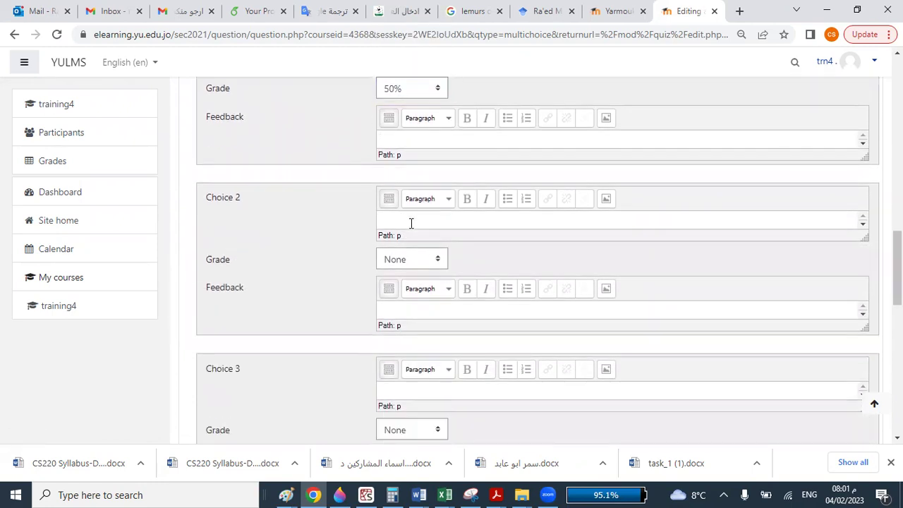
type("Lemurs")
left_click(409, 260)
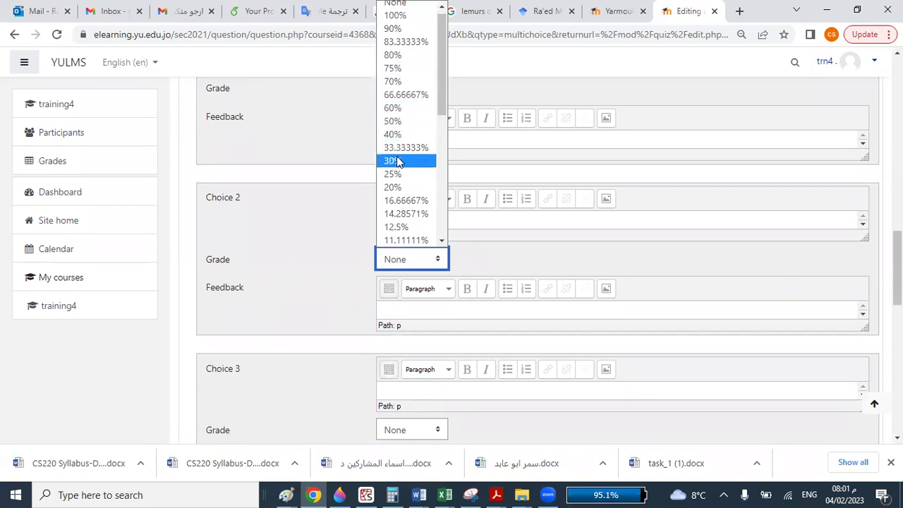
left_click(397, 123)
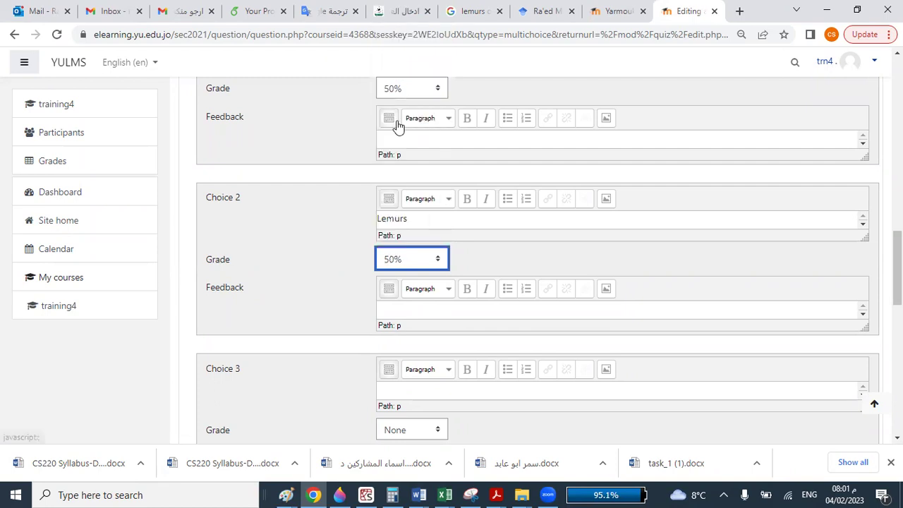
Step: Enter "Grape" as choice 3 and "Car" as choice 4, leaving both without a grade
scroll(412, 286, "down", 1)
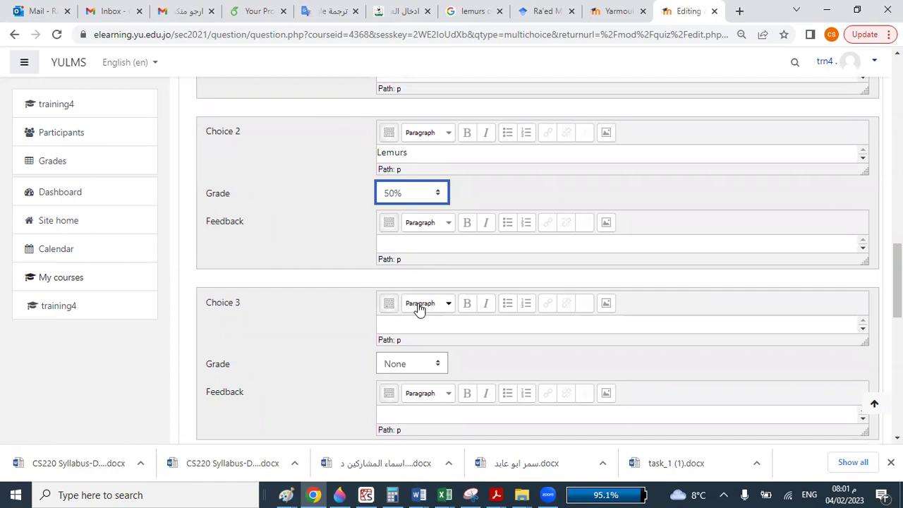
scroll(419, 308, "down", 2)
left_click(401, 194)
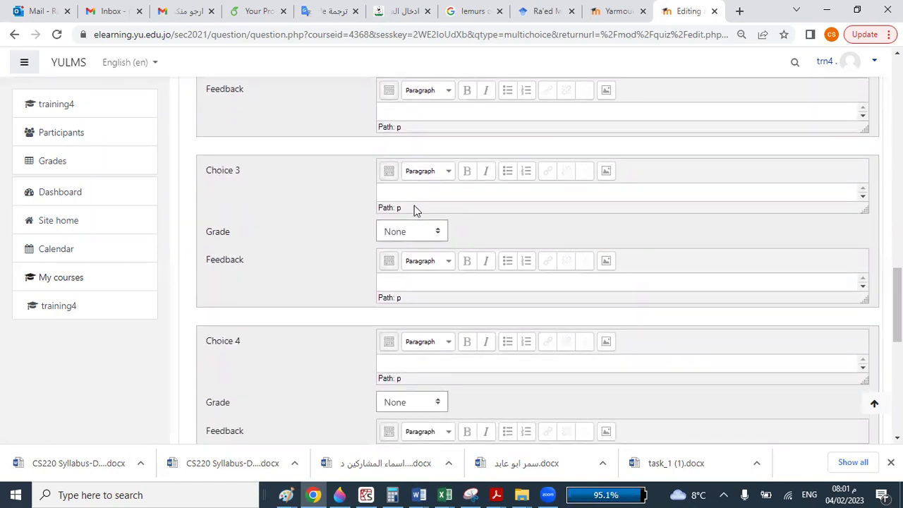
type("Grap")
scroll(403, 353, "down", 1)
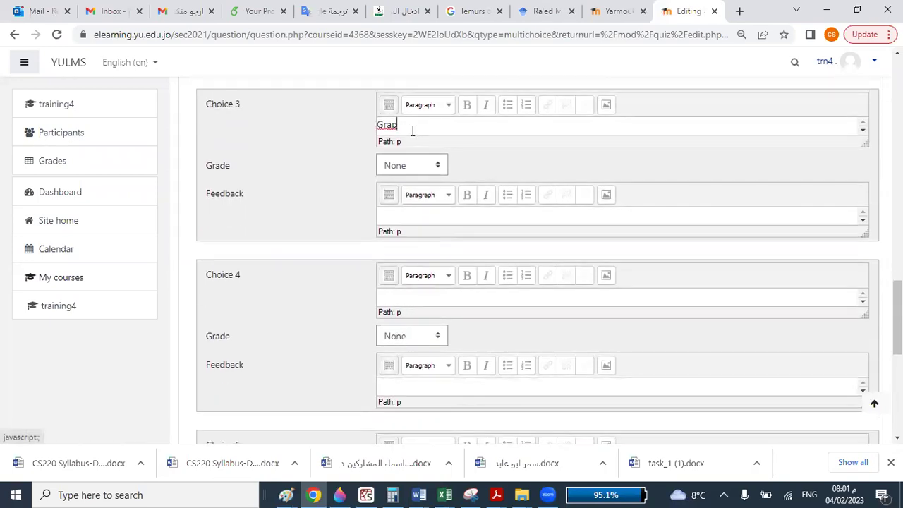
right_click(385, 124)
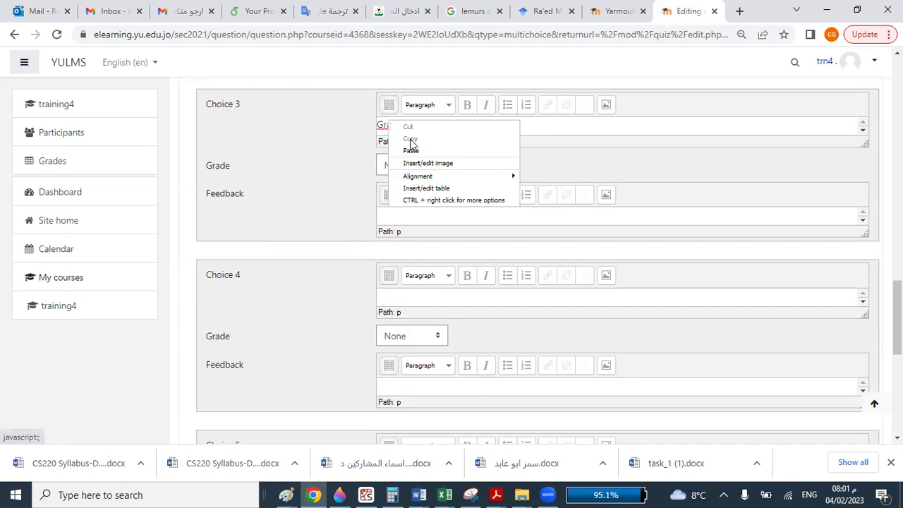
left_click(524, 120)
type("e")
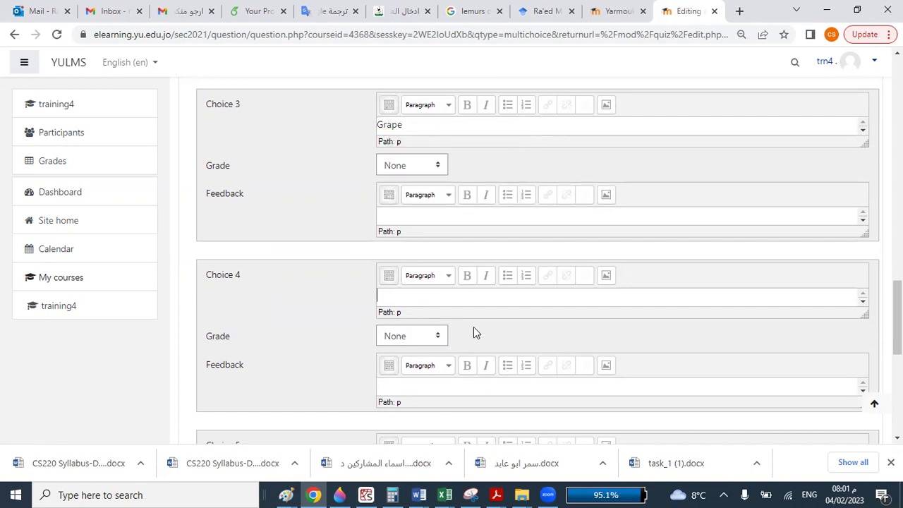
type("Car")
Step: Enter "none of them" as choice 5 of q2 and save the question to the quiz
scroll(474, 328, "down", 3)
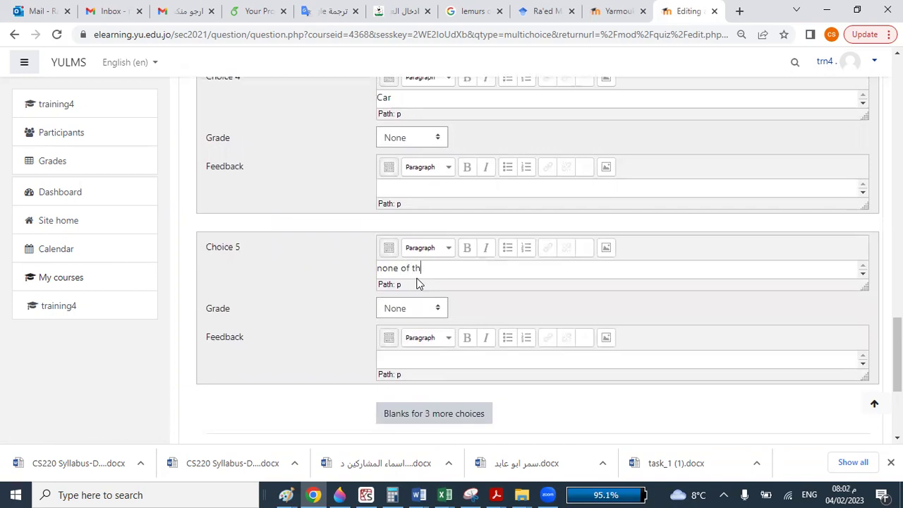
scroll(427, 296, "down", 3)
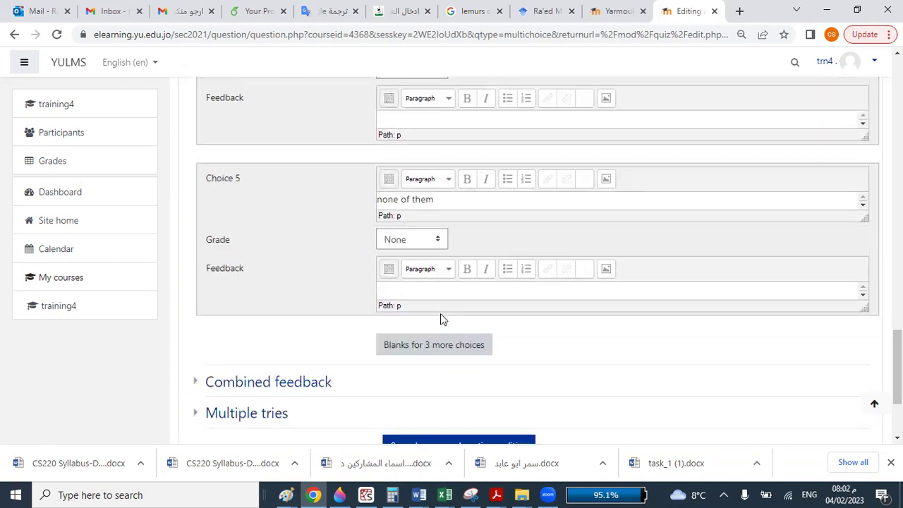
left_click(414, 350)
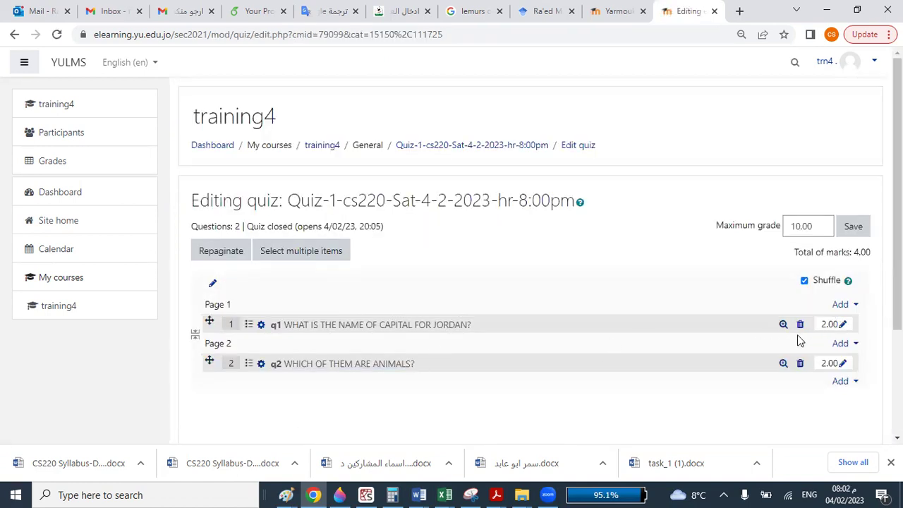
Step: Open question q1 for editing and set it to allow One answer only
left_click(312, 329)
scroll(423, 339, "down", 2)
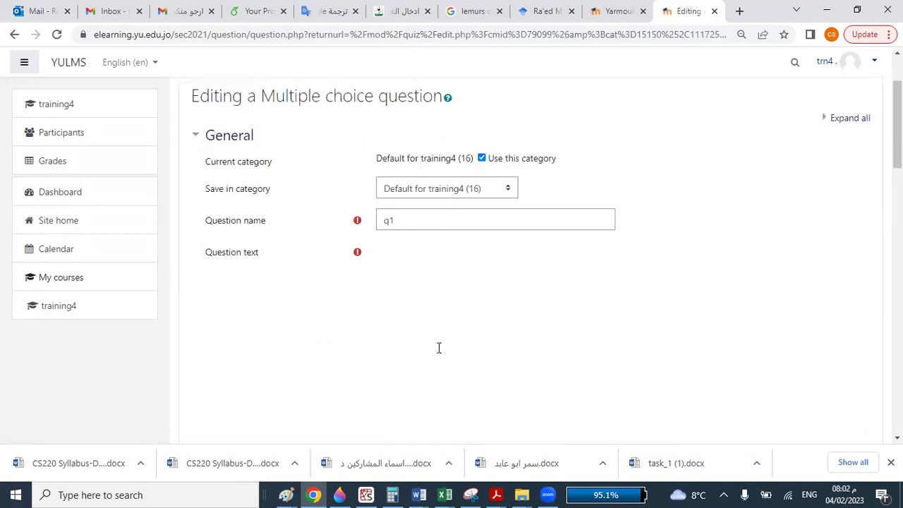
scroll(438, 347, "down", 4)
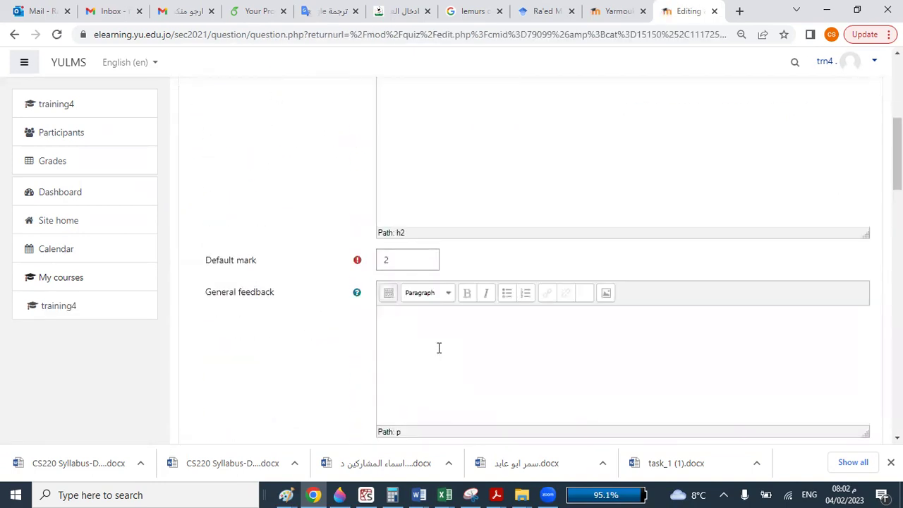
scroll(438, 348, "down", 2)
scroll(438, 351, "down", 1)
left_click(450, 295)
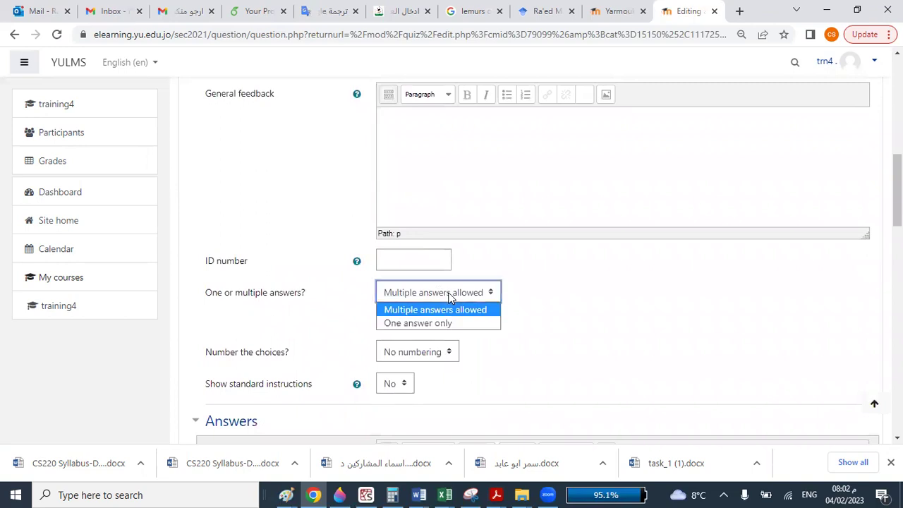
left_click(420, 325)
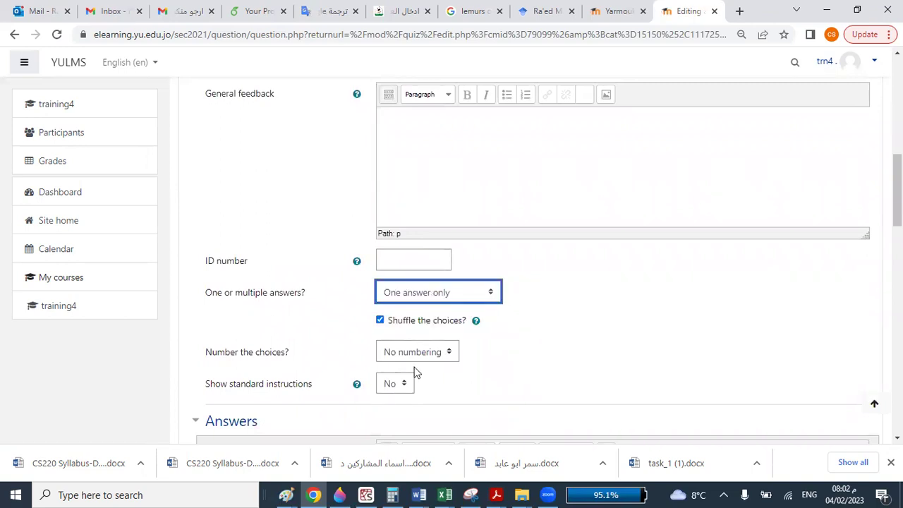
Step: Check the q1 choices and their grades, including Amman as choice 1, and save the question changes
scroll(485, 356, "down", 8)
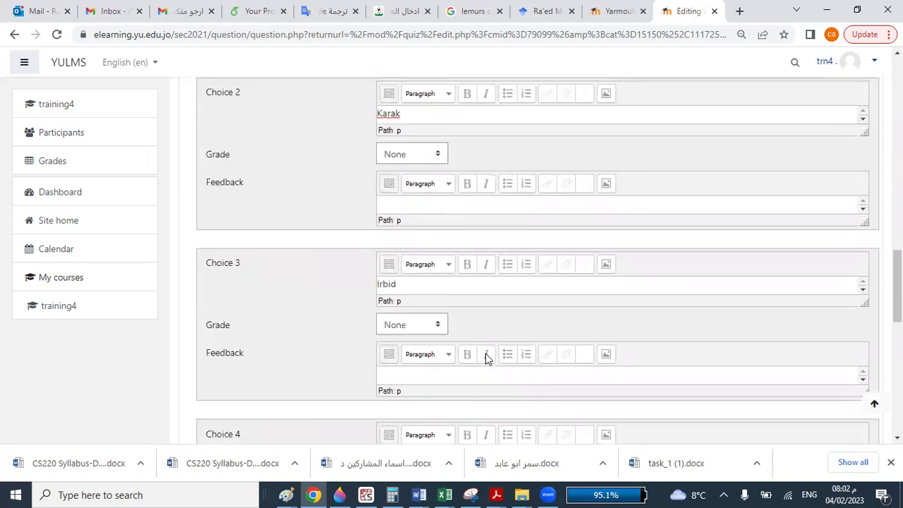
scroll(465, 349, "up", 3)
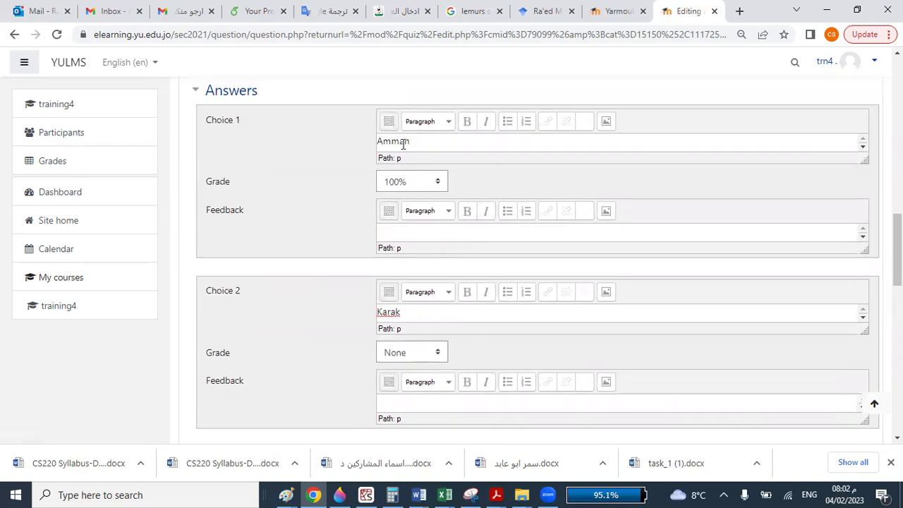
left_click_drag(414, 141, 362, 145)
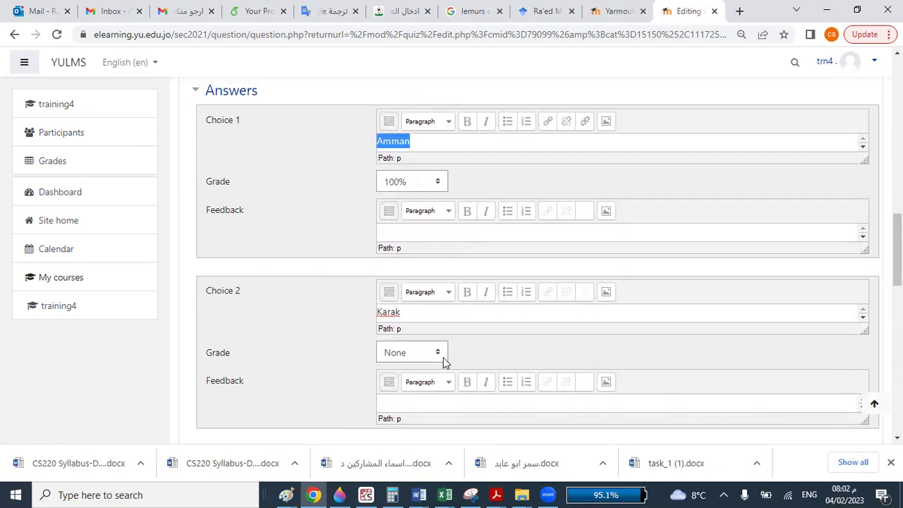
scroll(445, 363, "down", 10)
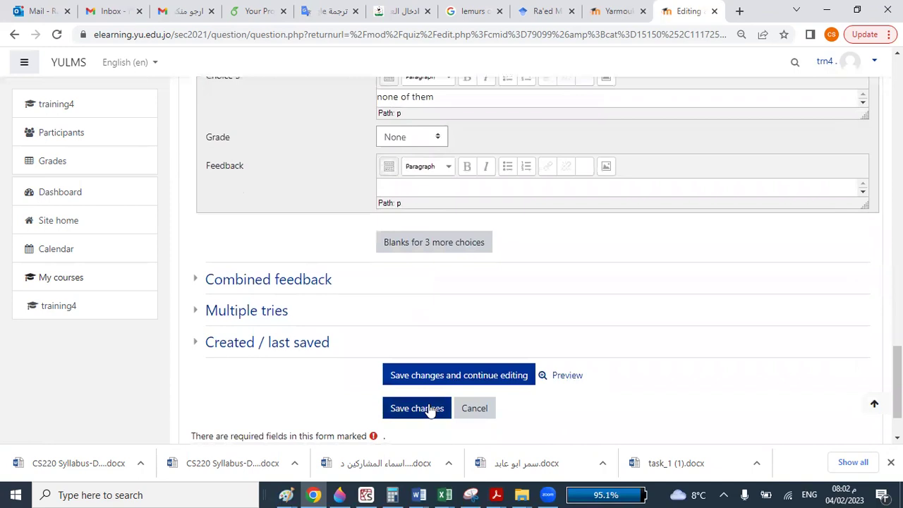
left_click(431, 411)
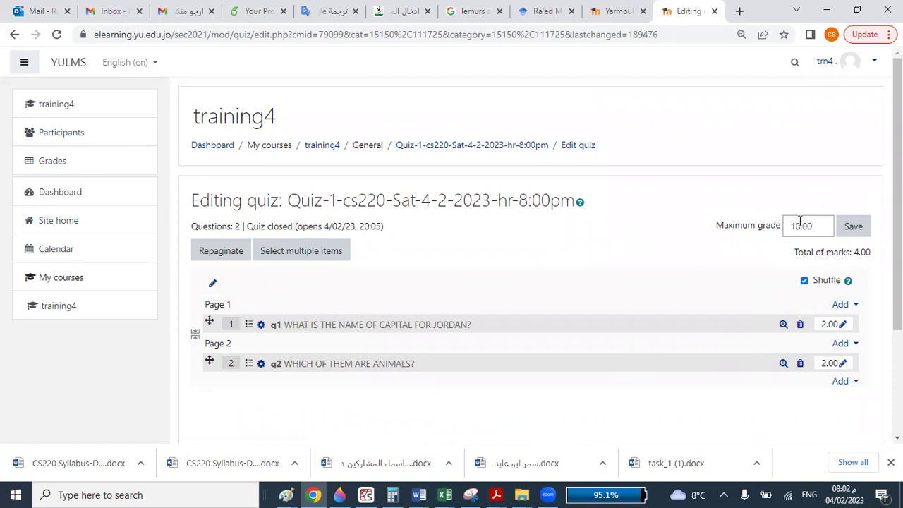
Step: Set the quiz's maximum grade to 4.00 and save it
left_click_drag(800, 225, 790, 227)
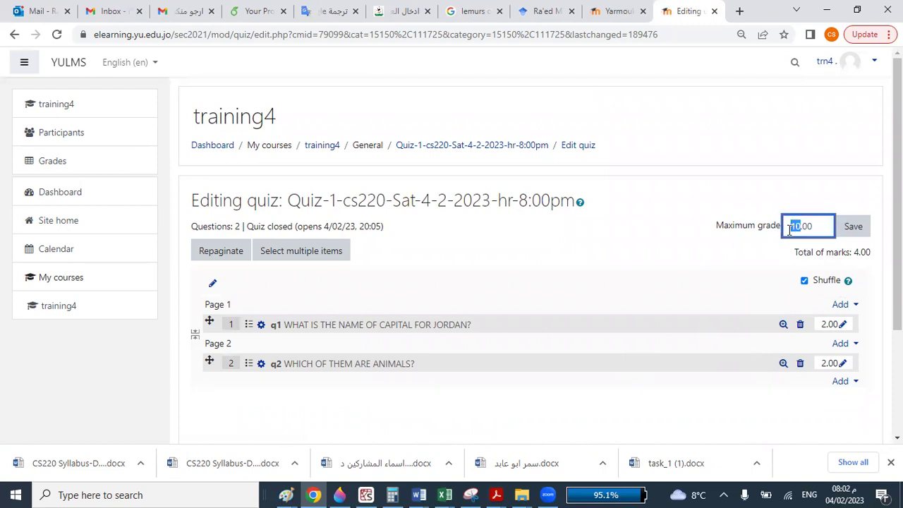
type("4")
left_click(854, 231)
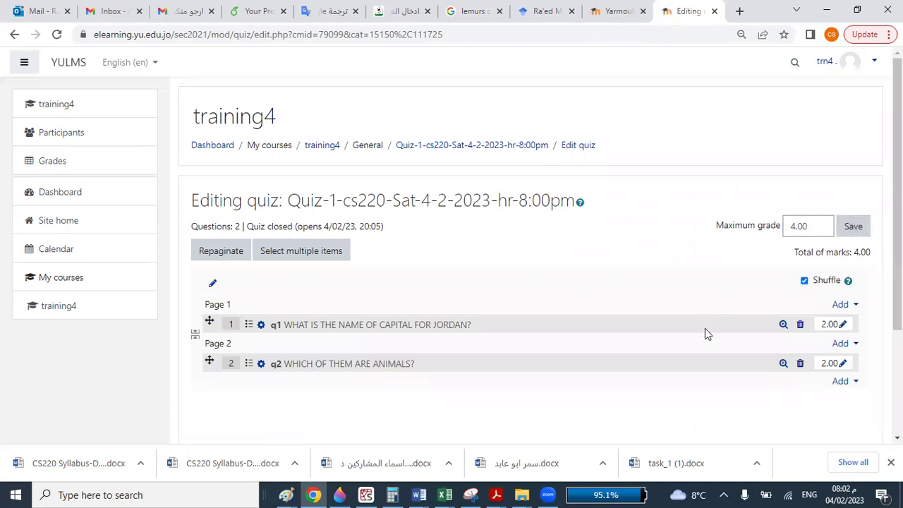
Step: Open the quiz's overview page and check its opening and closing times, allowed attempts and time limit
left_click(498, 144)
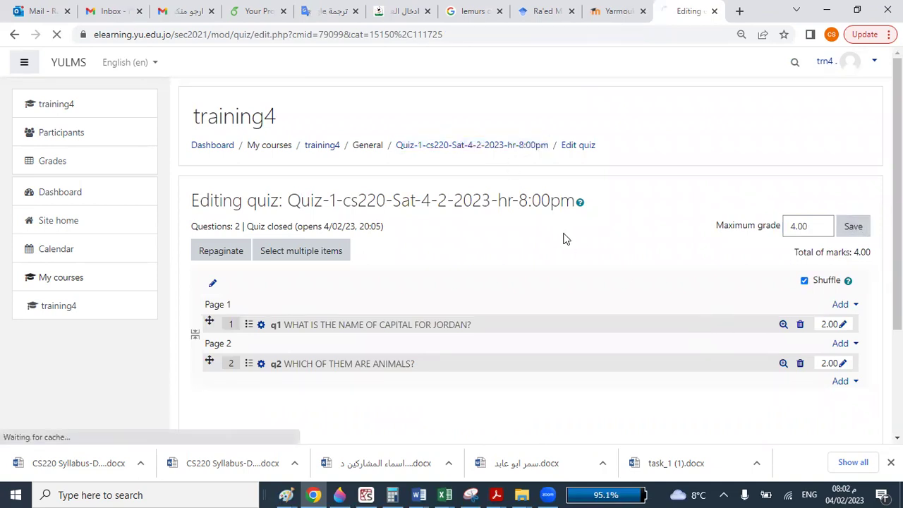
scroll(504, 303, "down", 1)
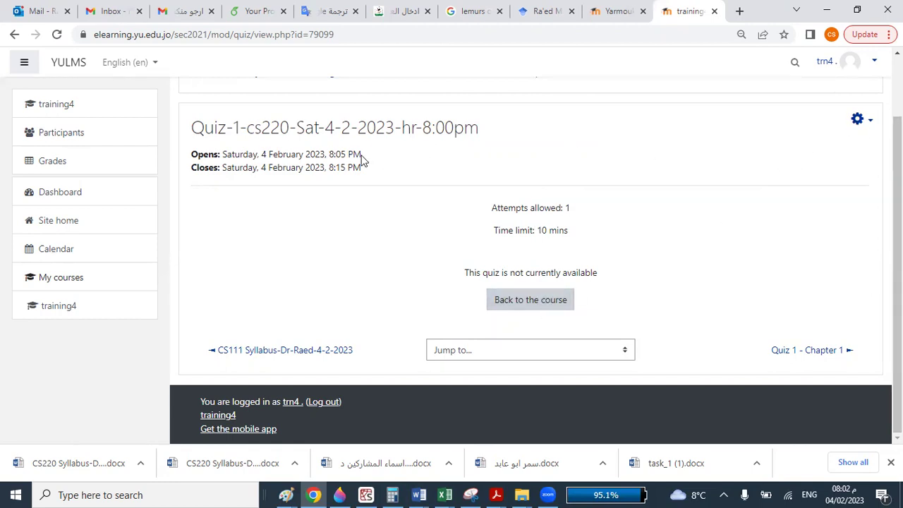
scroll(461, 299, "up", 1)
triple_click(422, 146)
scroll(461, 261, "down", 1)
Step: Start a preview attempt of the quiz and enlarge the page to 110% at question 1
left_click(856, 120)
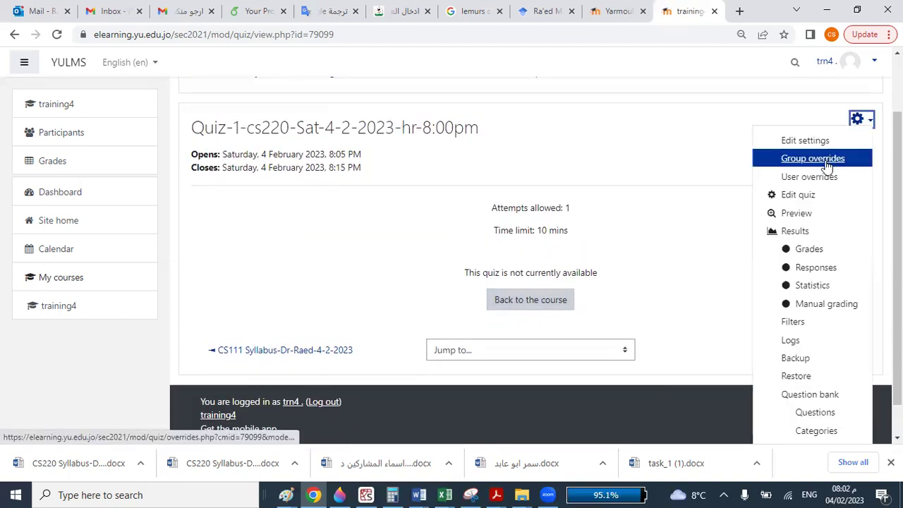
left_click(796, 213)
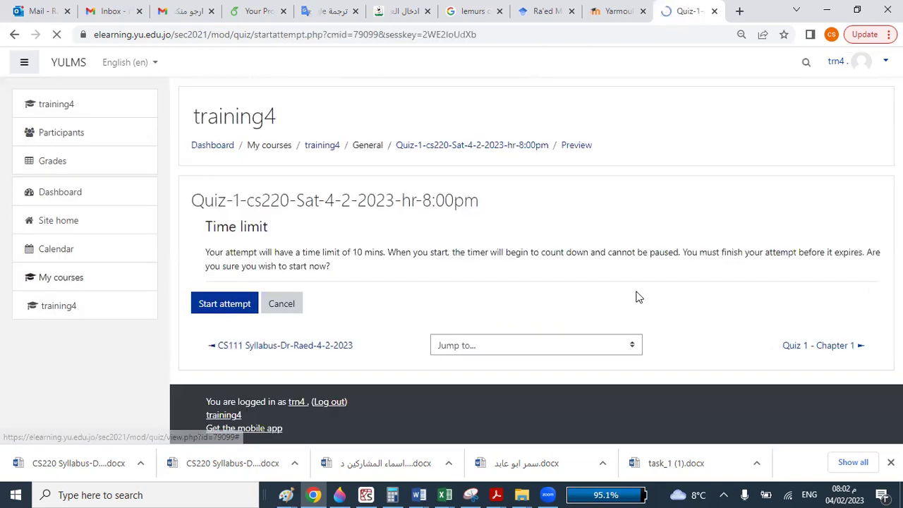
left_click(226, 304)
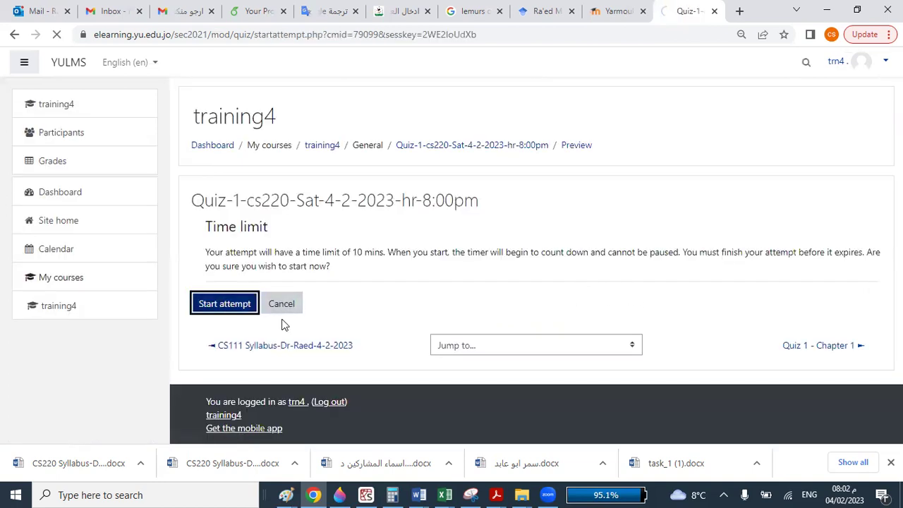
scroll(370, 283, "down", 2)
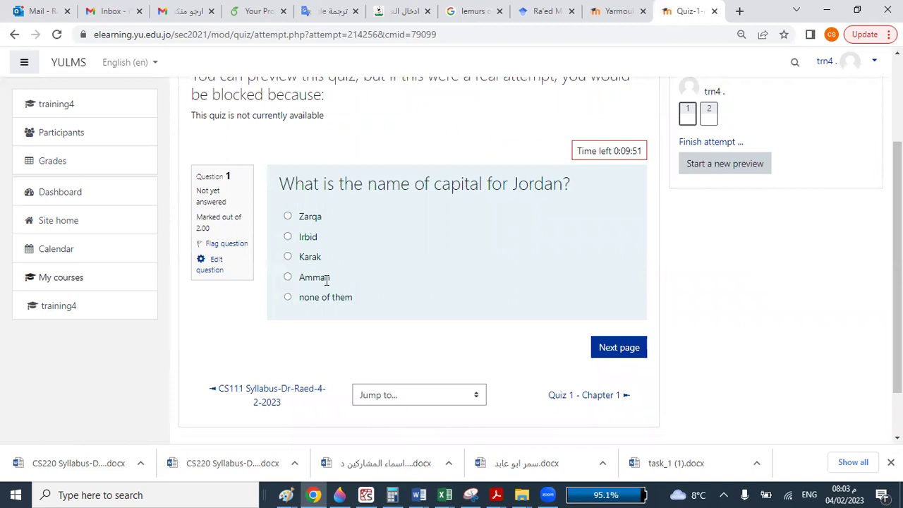
key("ctrl+plus")
key("ctrl+plus")
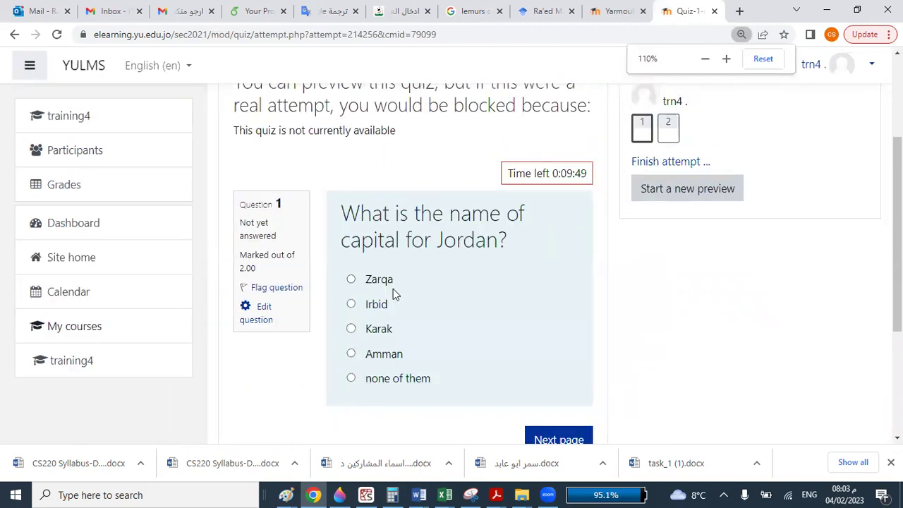
Step: Try Amman in question 1, clear it, answer with Irbid instead and continue to question 2
key("ctrl+minus")
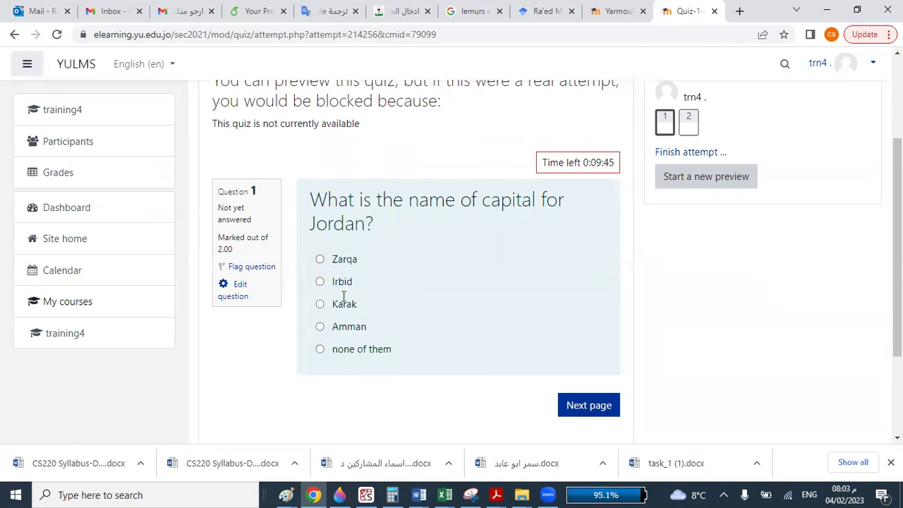
left_click(321, 329)
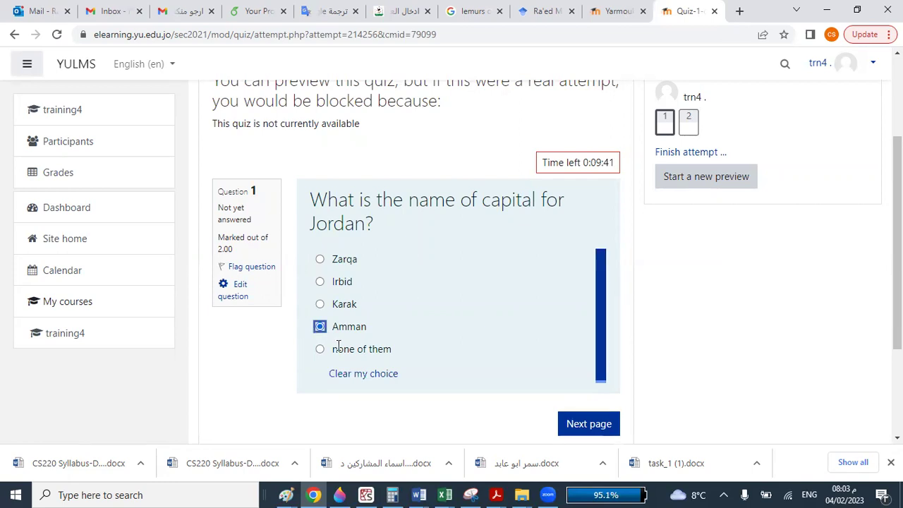
left_click(345, 374)
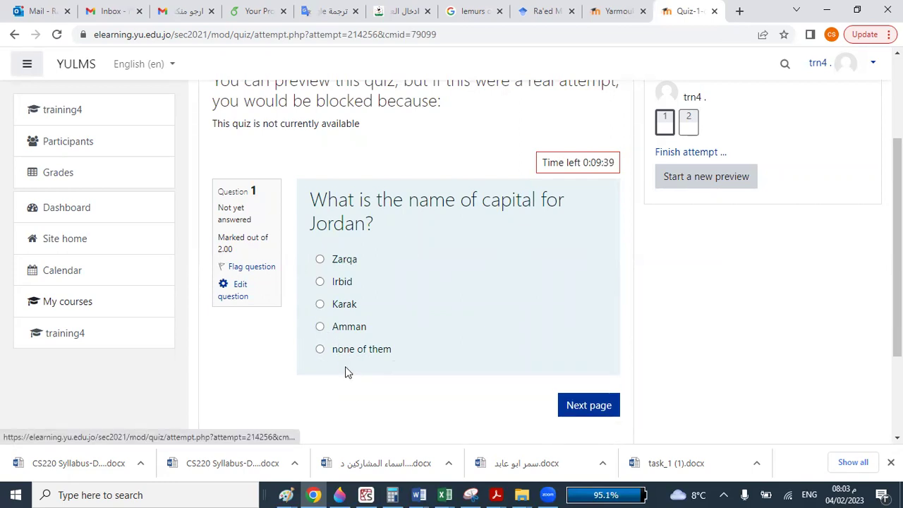
left_click(320, 282)
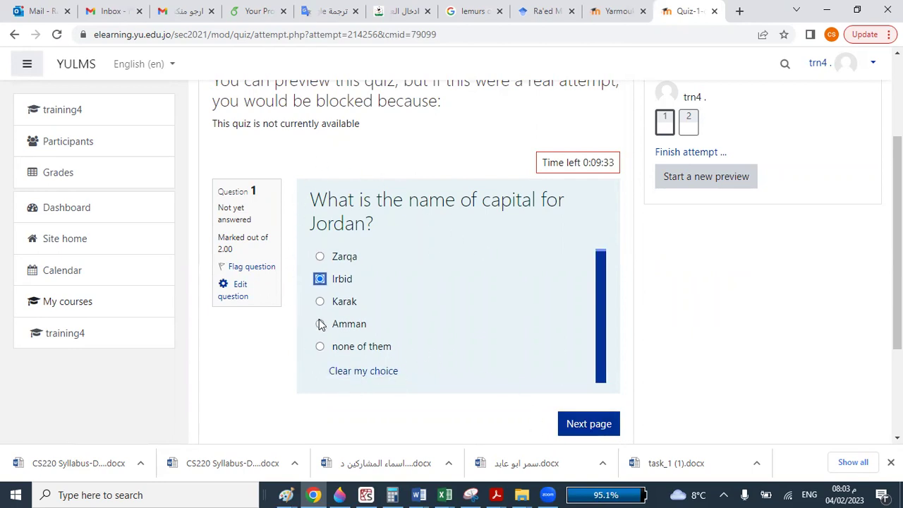
left_click(577, 423)
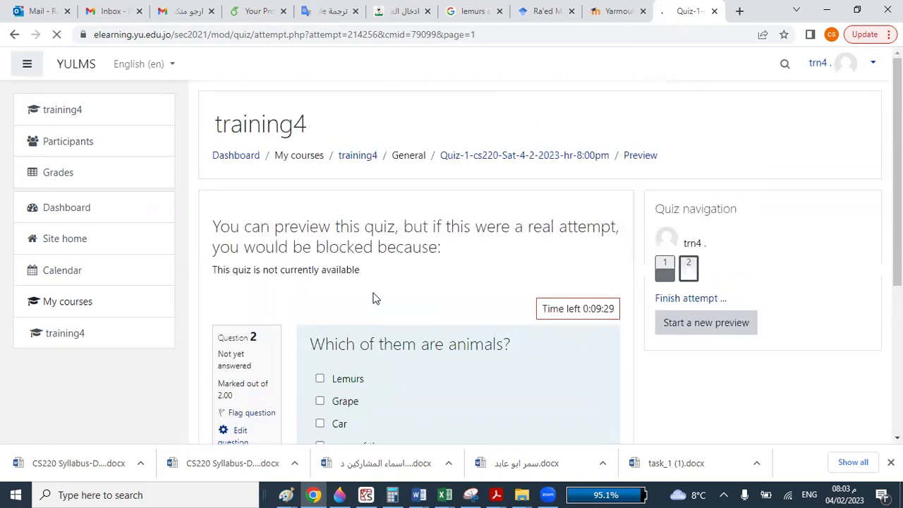
Step: Tick all five answers of question 2, and untick none of them, Car and Grape to leave Lemurs and Cat
scroll(373, 295, "down", 3)
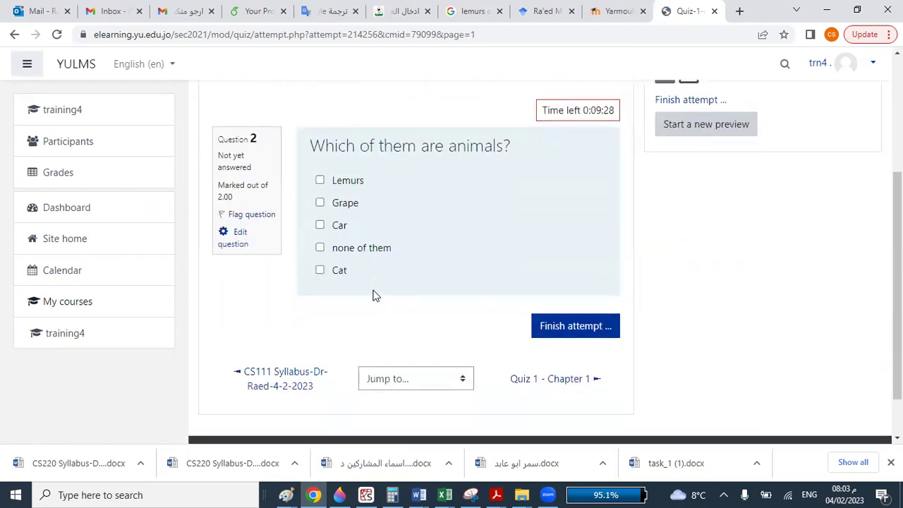
left_click(319, 180)
left_click(320, 203)
left_click(319, 225)
left_click(320, 248)
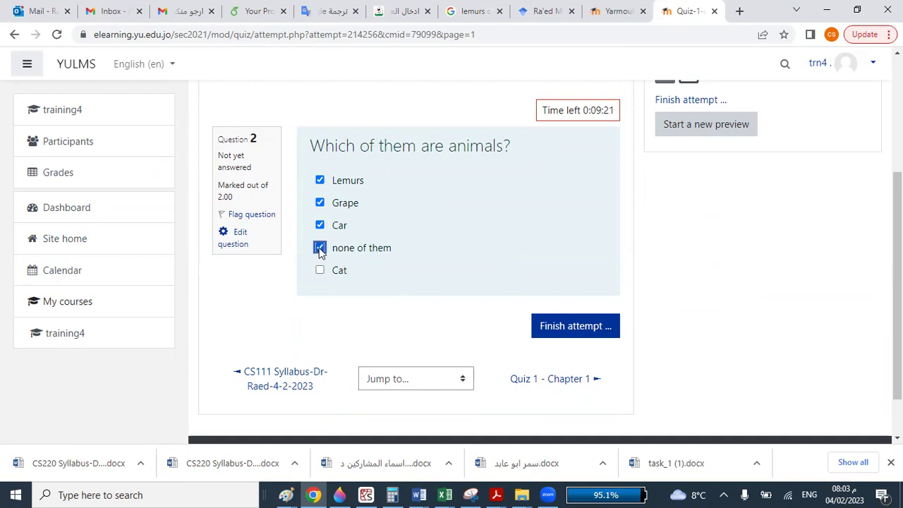
left_click(320, 272)
left_click(320, 249)
left_click(321, 226)
left_click(319, 203)
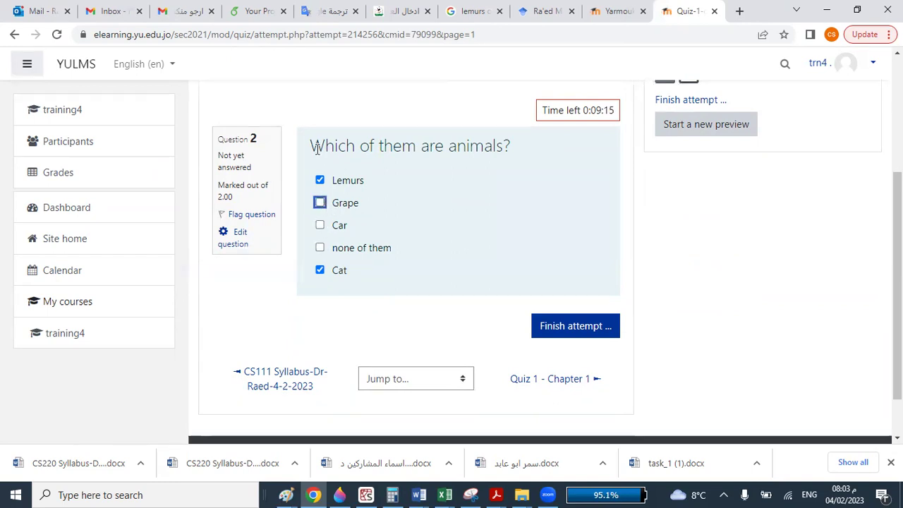
Step: Replace Lemurs with Grape alongside Cat in question 2's answers and finish the attempt
left_click(320, 181)
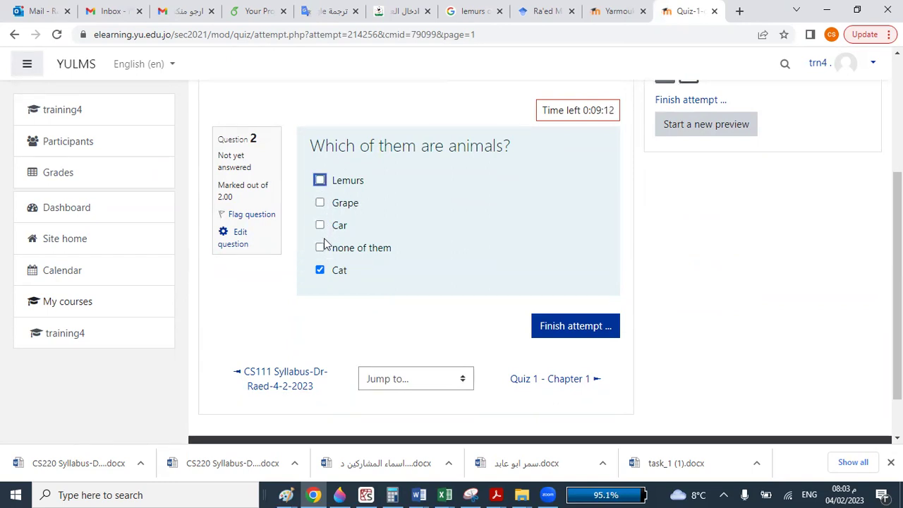
left_click(319, 203)
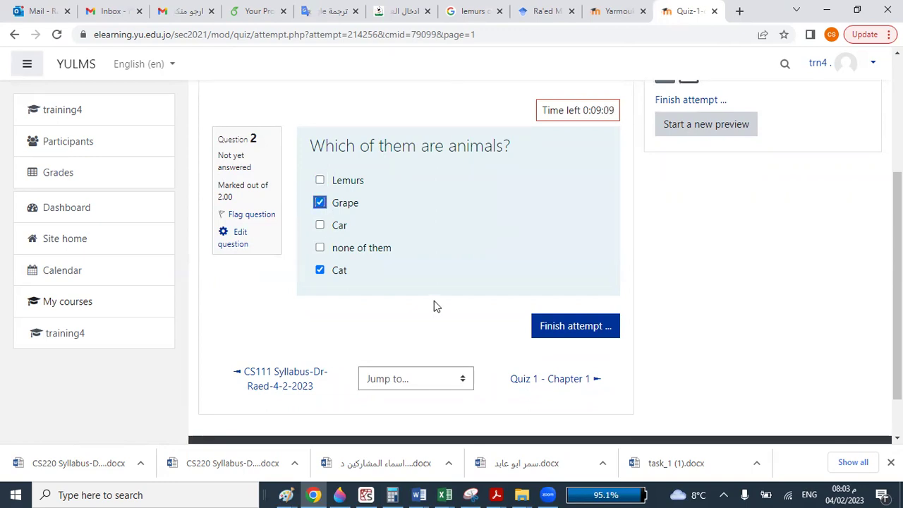
left_click(560, 329)
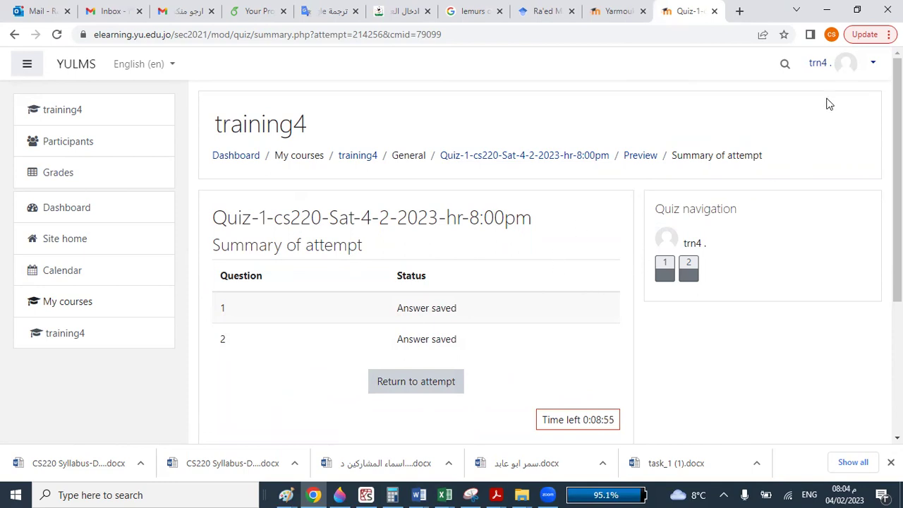
Step: Return to the training4 course and open the settings of Quiz-1-cs220-Sat-4-2-2023-hr-8:00pm for editing
left_click(349, 158)
scroll(465, 309, "down", 2)
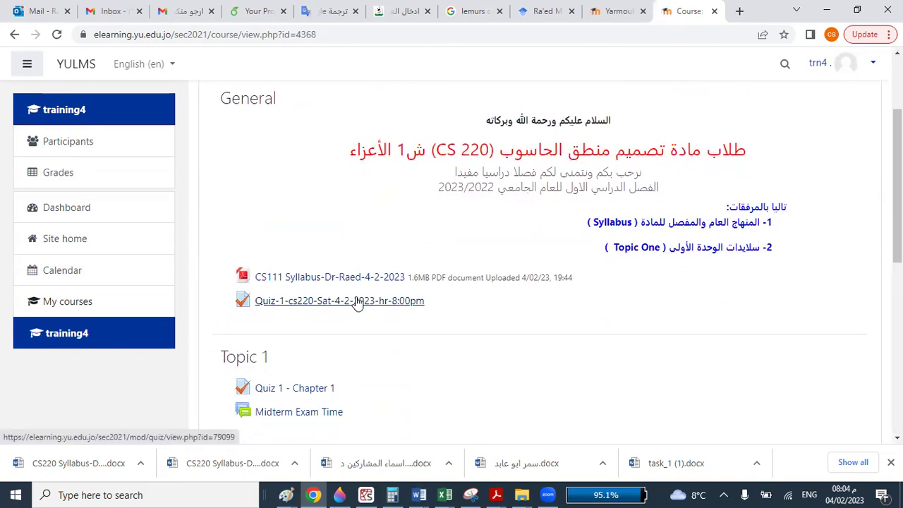
left_click(358, 302)
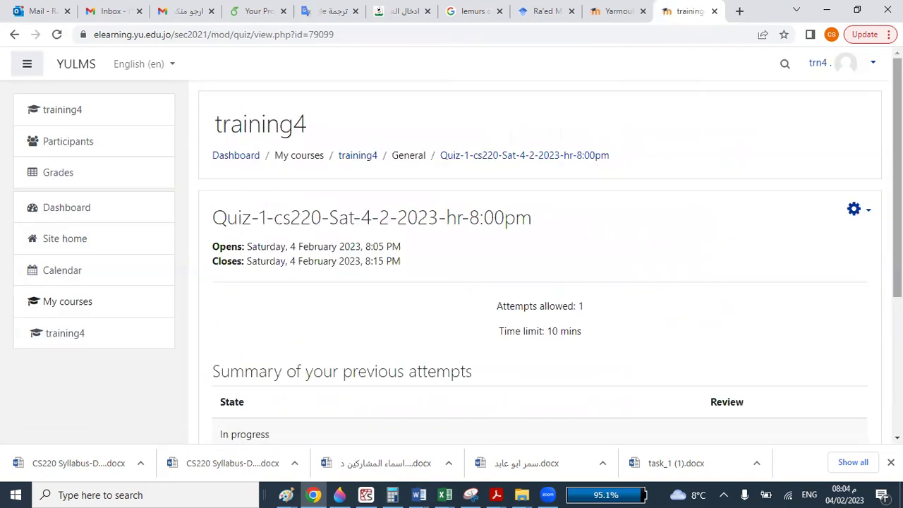
left_click(855, 211)
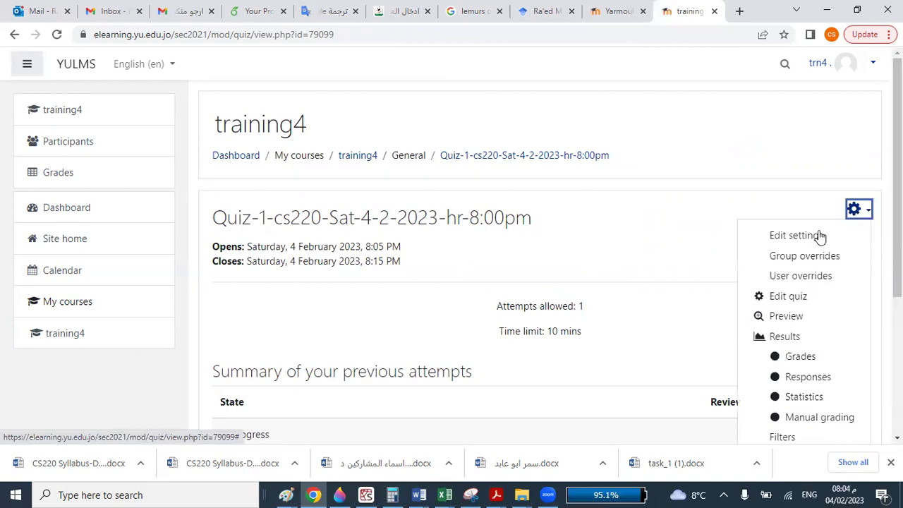
left_click(796, 238)
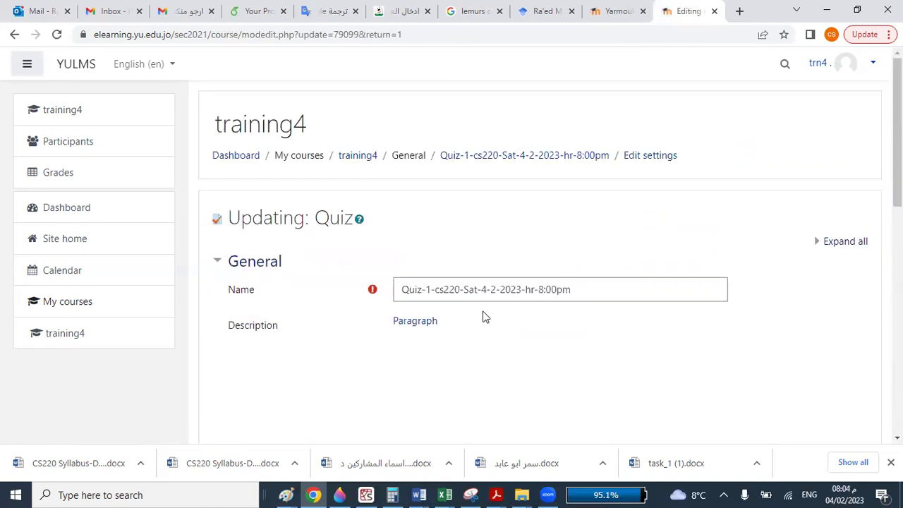
Step: Rename the quiz as Quiz-1-cs220-Sat-4-2-2023-hr-8:05pm
left_click_drag(577, 287, 393, 289)
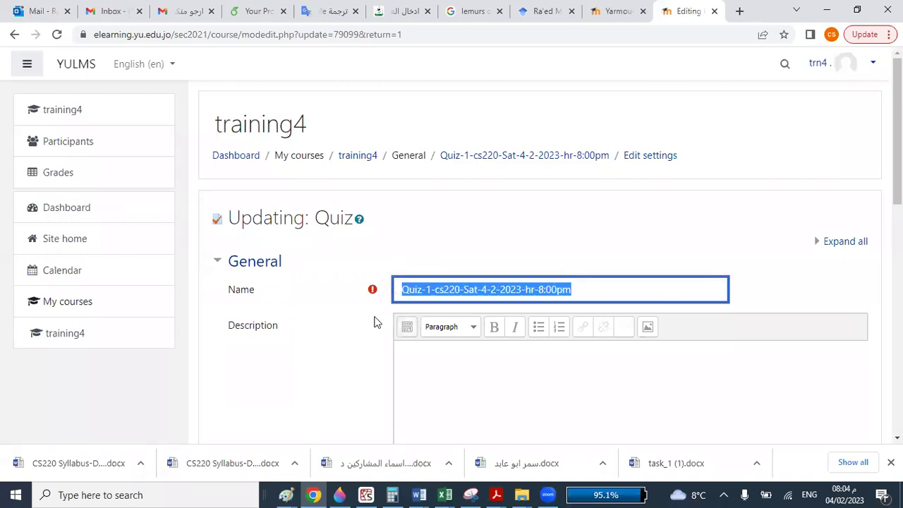
left_click(412, 307)
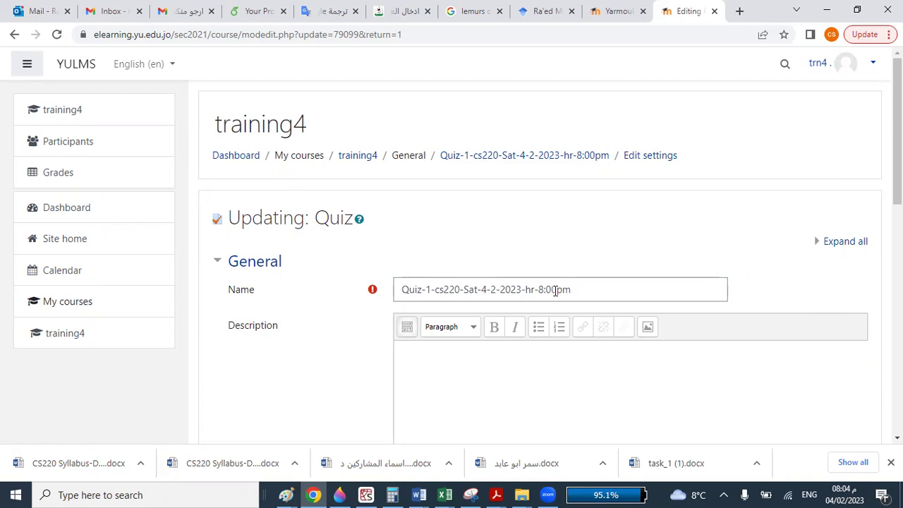
left_click_drag(556, 290, 554, 291)
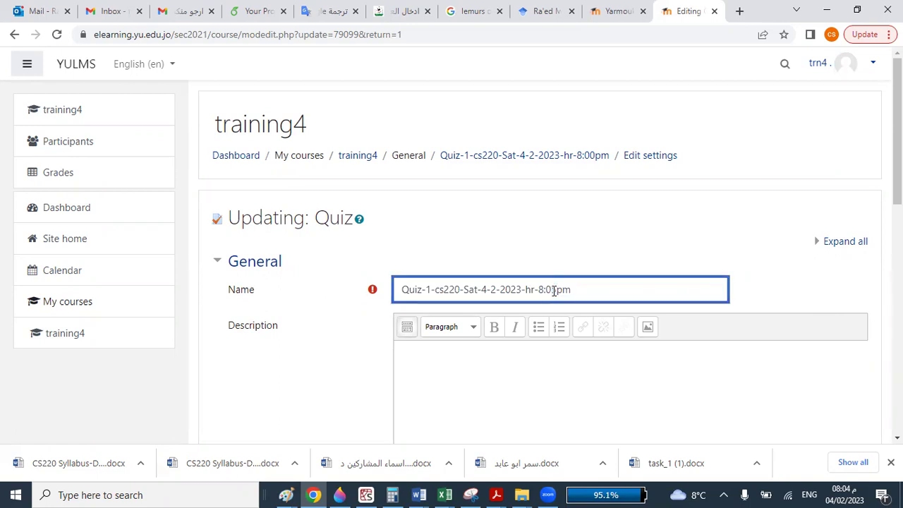
Step: Set the quiz to open at 20:10 and close at 20:20 on 4 February 2023, and save the settings
scroll(554, 291, "down", 8)
scroll(413, 242, "up", 3)
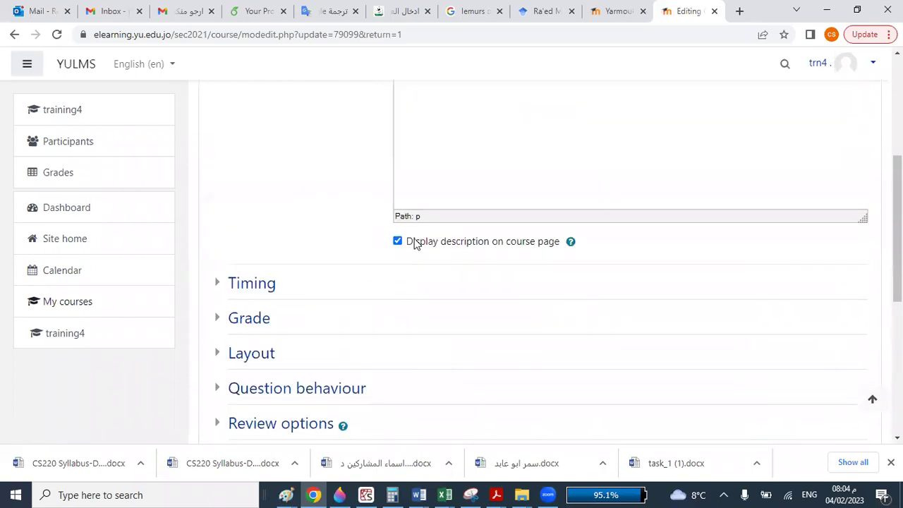
left_click(261, 283)
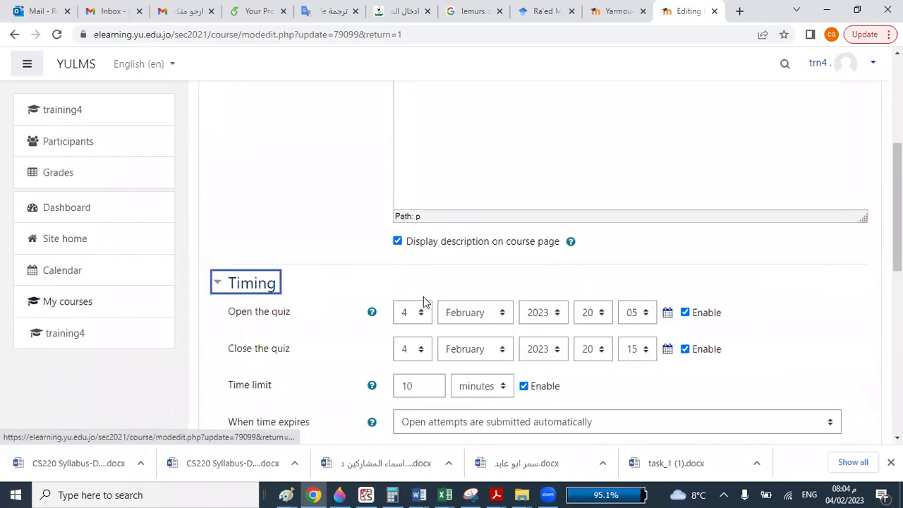
left_click(629, 313)
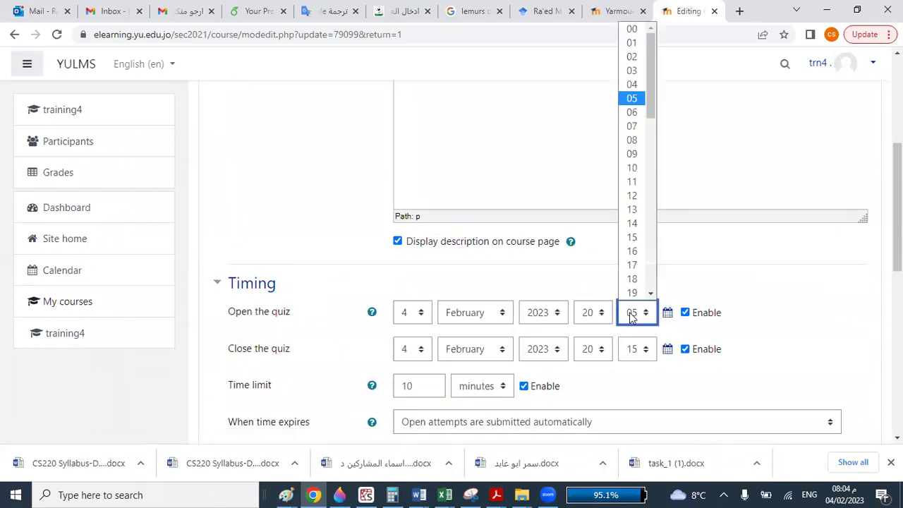
left_click(633, 169)
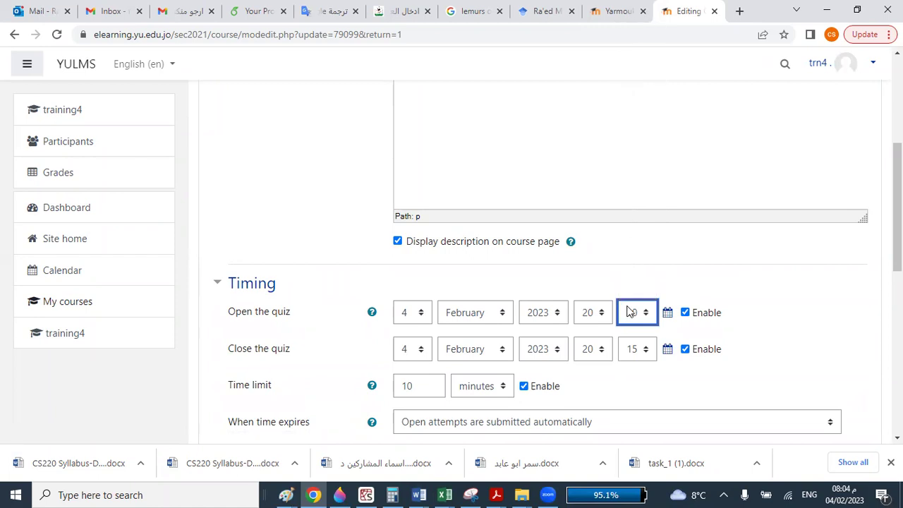
left_click(634, 354)
scroll(634, 304, "down", 2)
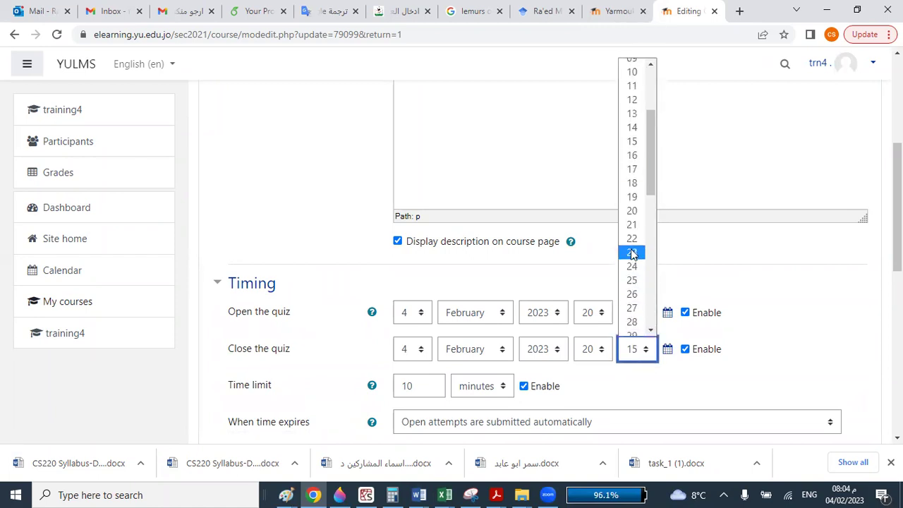
left_click(632, 210)
scroll(493, 296, "down", 3)
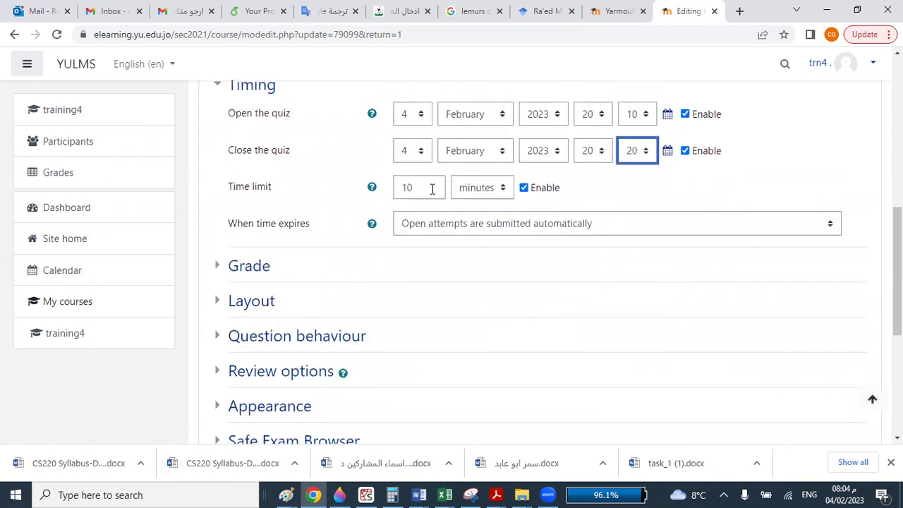
scroll(426, 258, "down", 4)
left_click(558, 319)
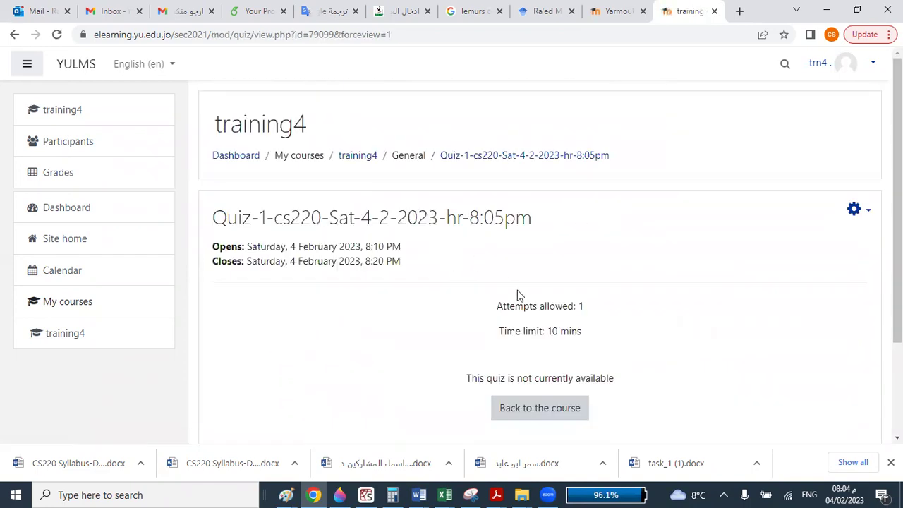
Step: Open the quiz's question list for editing and open question q2 on which of them are animals
scroll(517, 289, "down", 1)
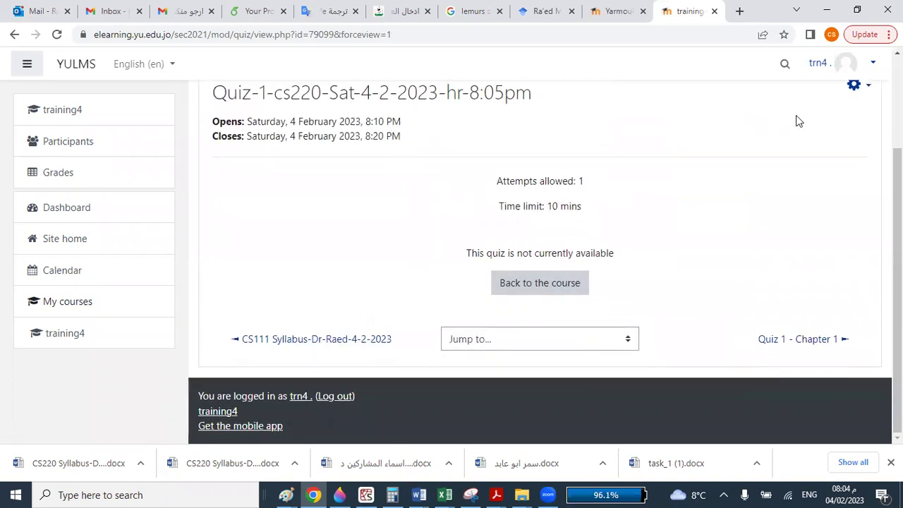
left_click(854, 86)
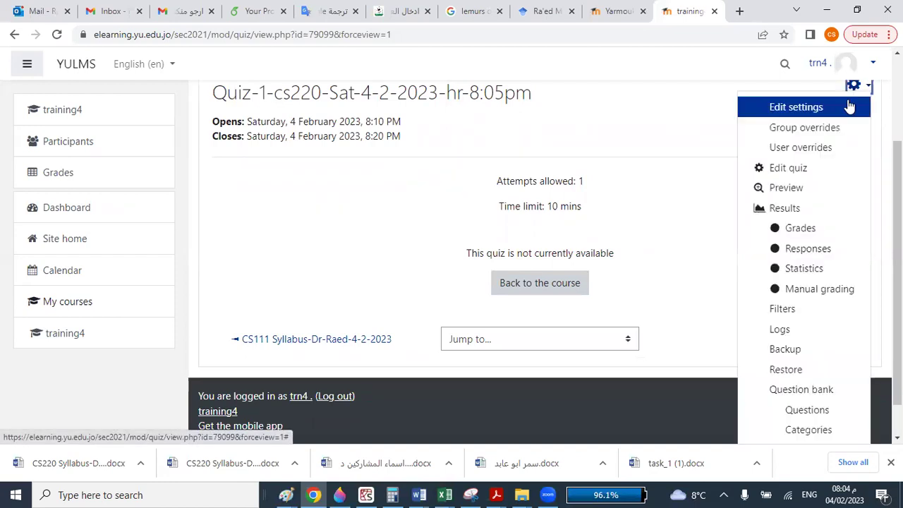
left_click(806, 168)
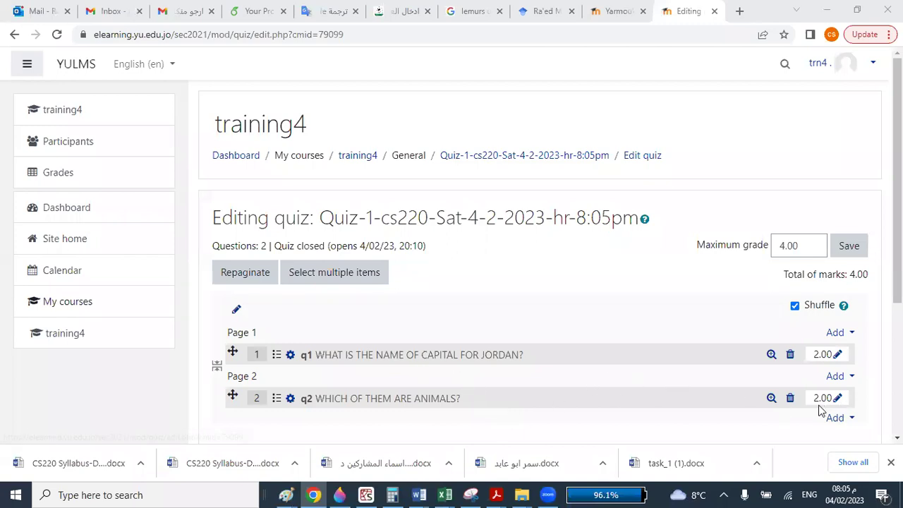
left_click(402, 399)
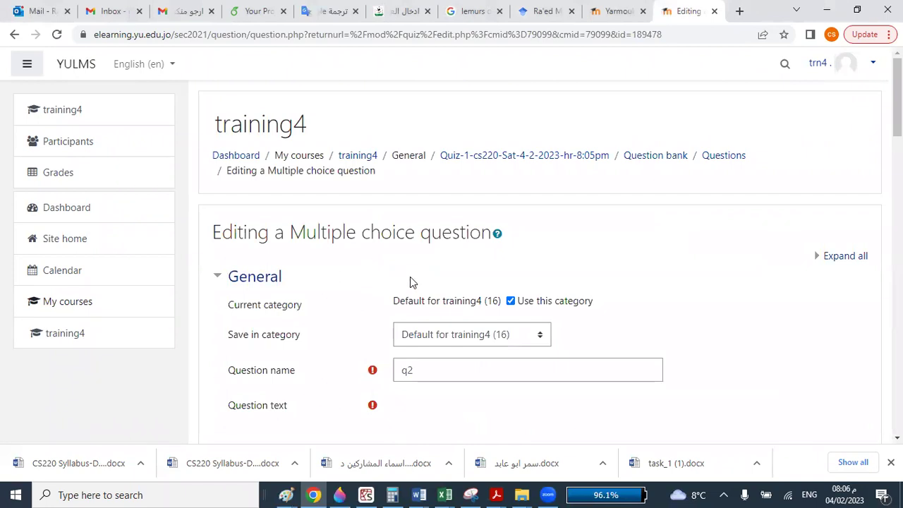
Step: Review question q2's text, default mark and first answer choices, keeping multiple answers allowed
scroll(454, 329, "down", 3)
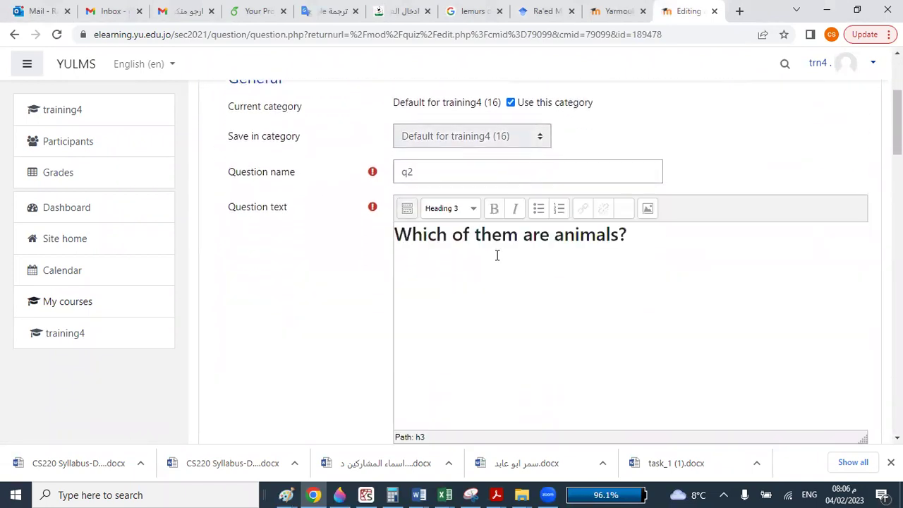
left_click_drag(638, 234, 393, 234)
scroll(435, 278, "down", 3)
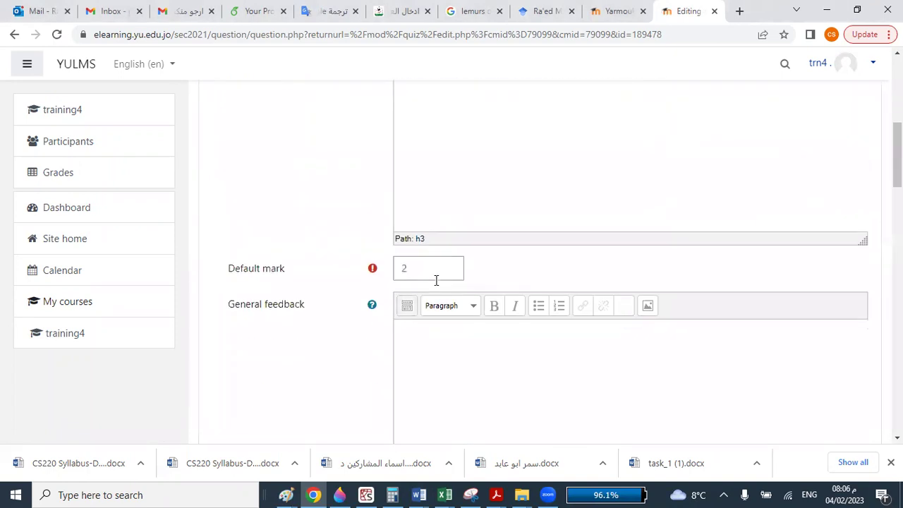
scroll(435, 278, "down", 8)
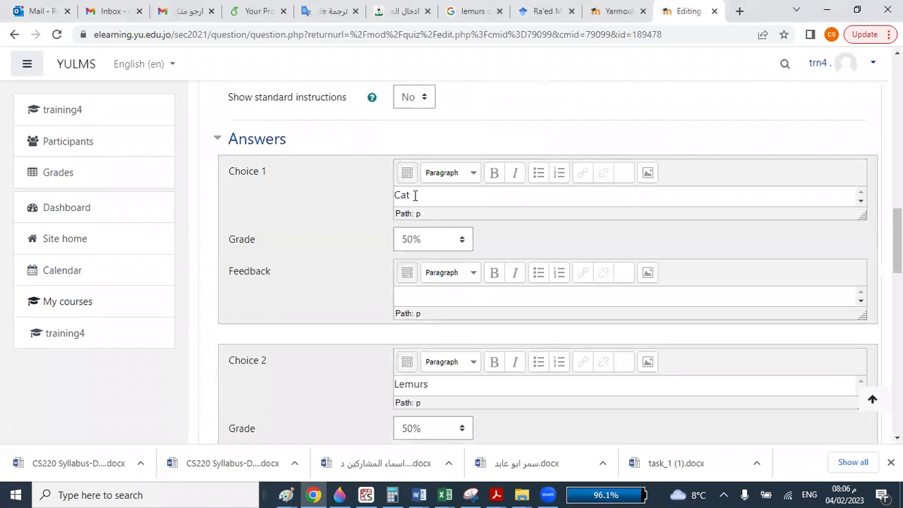
scroll(438, 275, "down", 2)
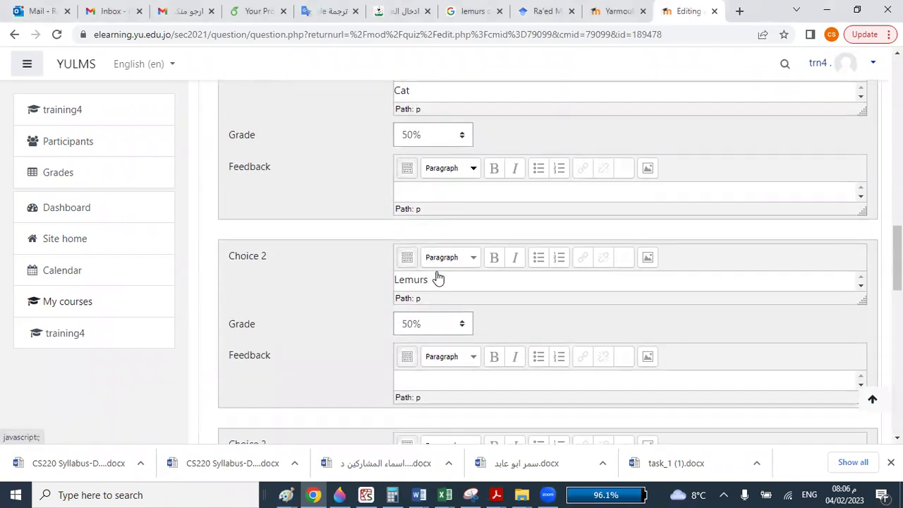
scroll(436, 266, "up", 5)
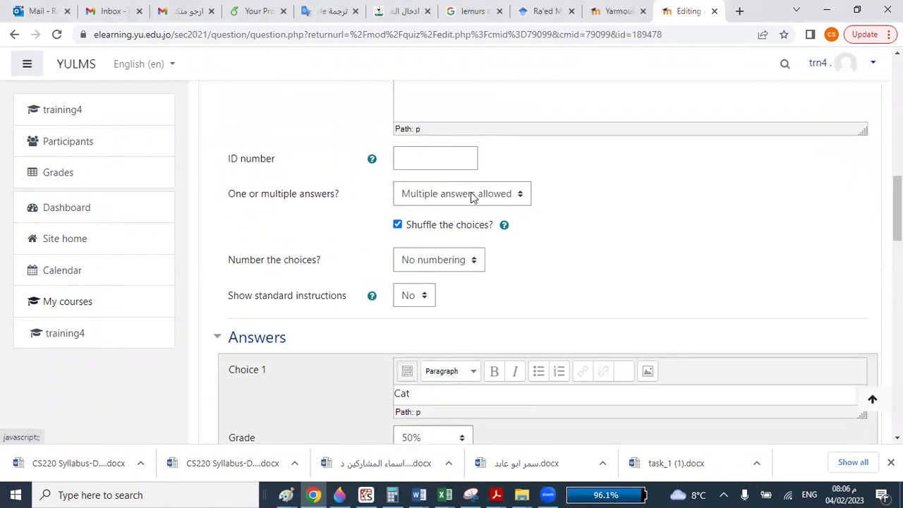
left_click(445, 194)
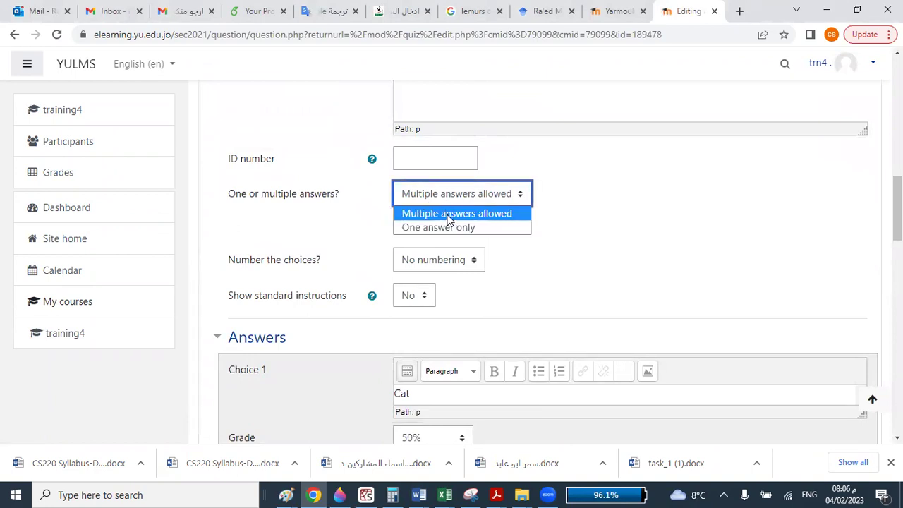
left_click(447, 220)
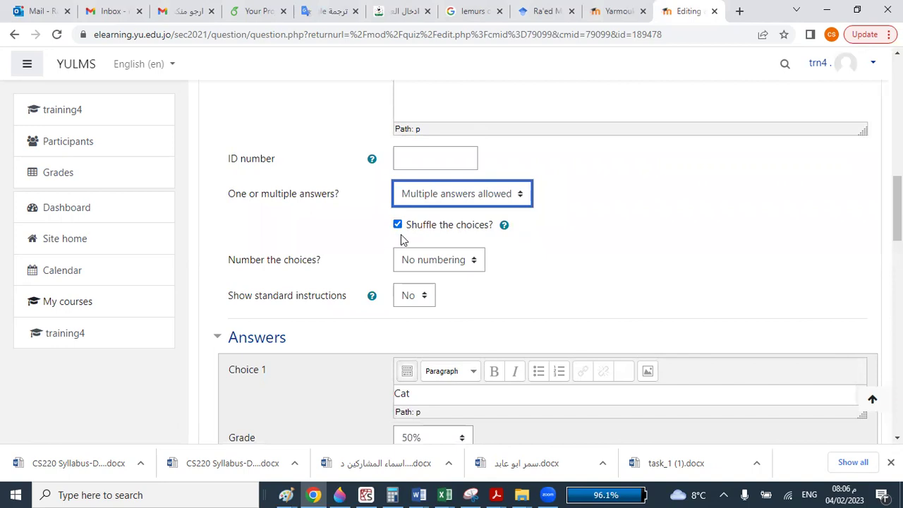
Step: Replace the text of Choice 3, Grape, with Lion
scroll(425, 244, "down", 4)
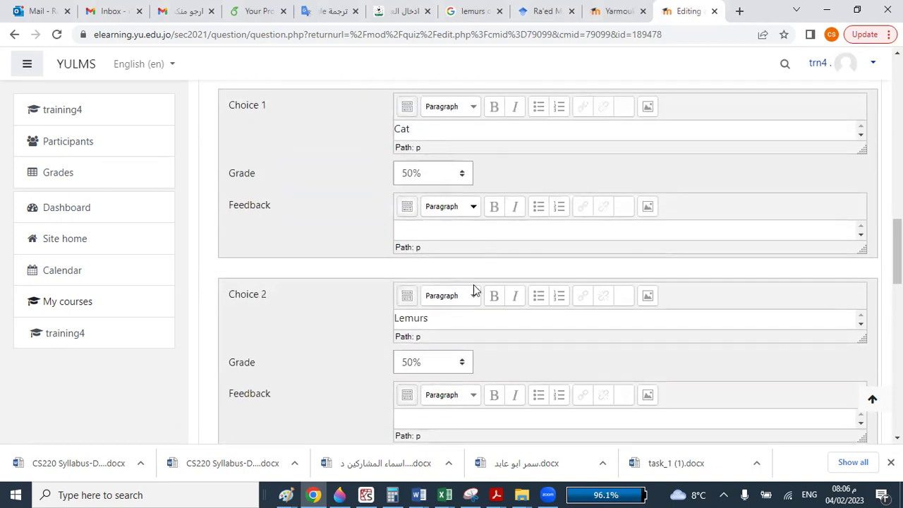
scroll(437, 268, "down", 1)
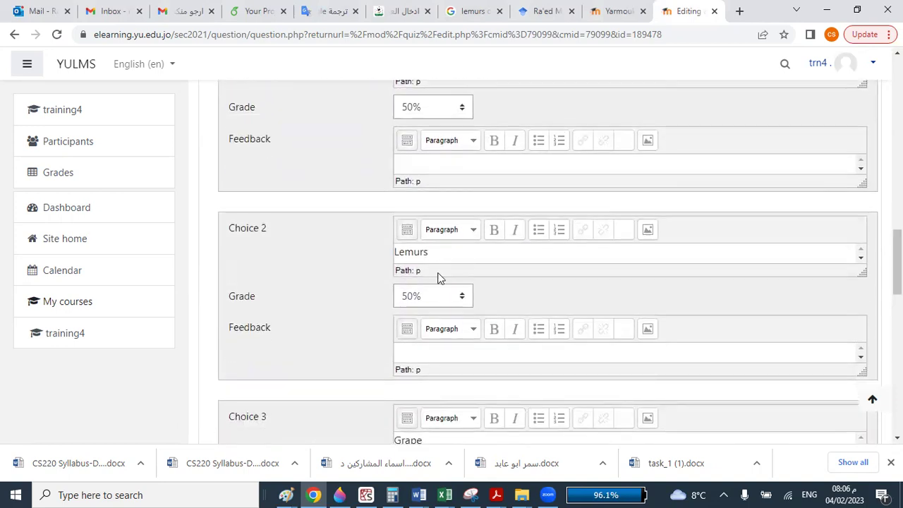
scroll(432, 265, "up", 1)
scroll(432, 265, "up", 1)
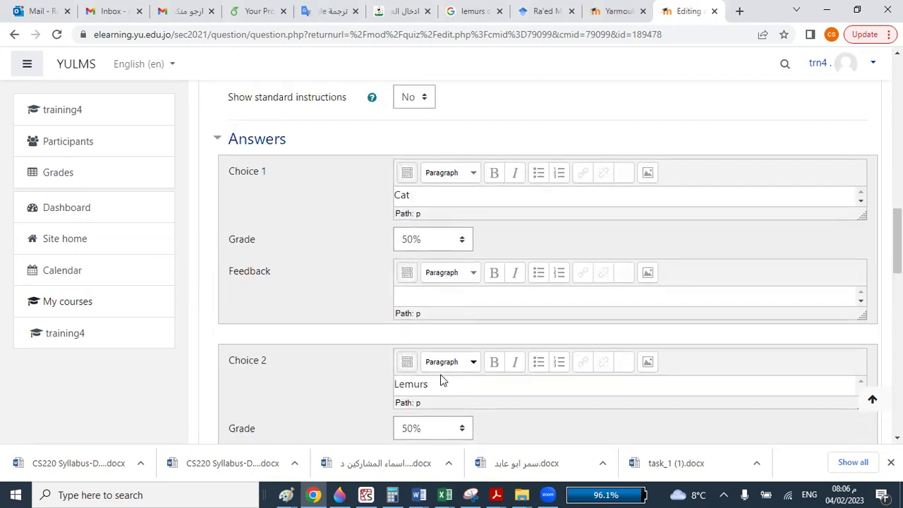
scroll(419, 381, "down", 1)
scroll(380, 378, "down", 1)
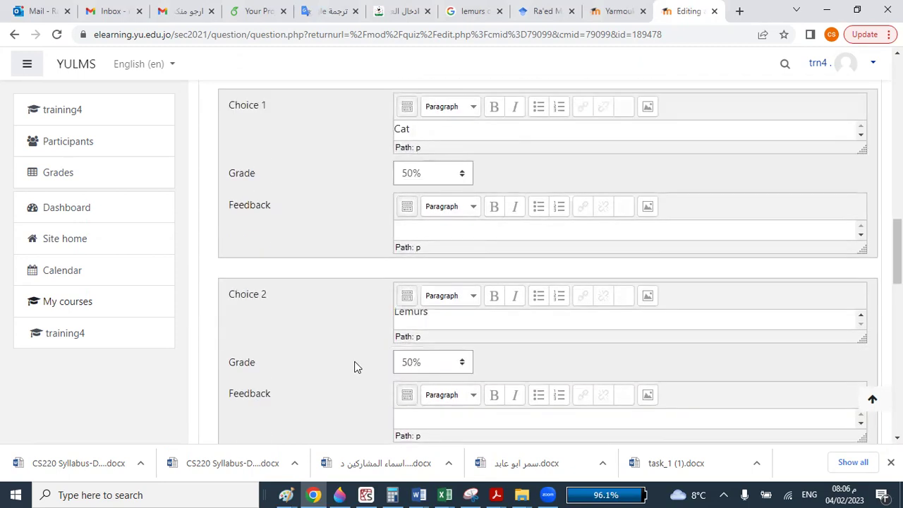
scroll(354, 367, "down", 3)
left_click_drag(453, 306, 389, 310)
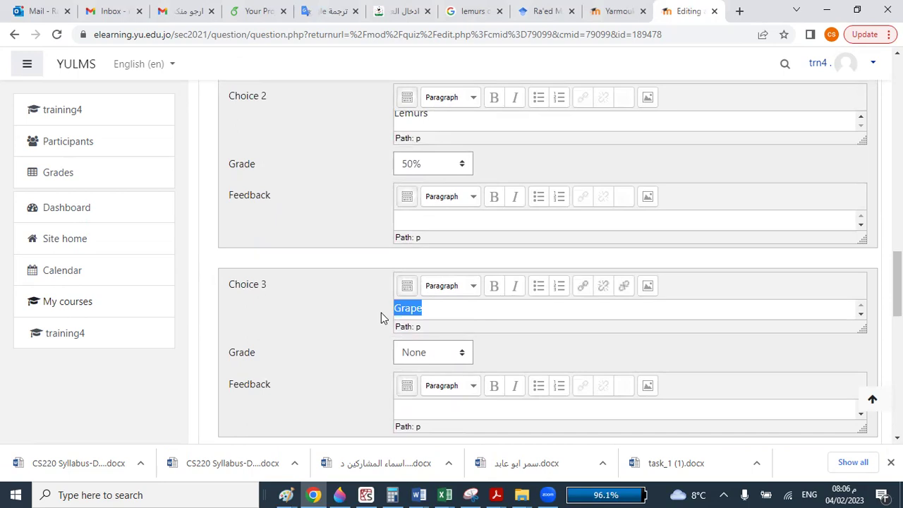
type("Lion")
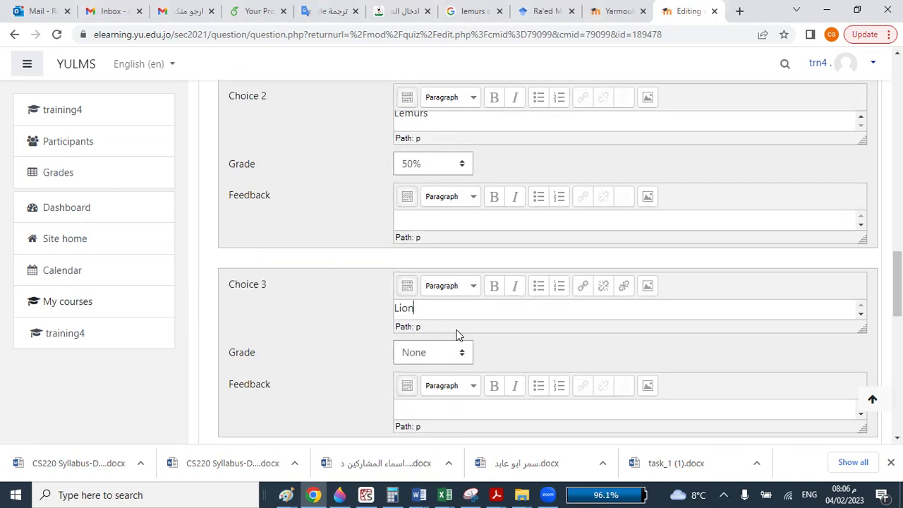
Step: Set the grade of the Lion choice to 33.33333%
scroll(457, 335, "up", 1)
scroll(458, 318, "down", 2)
left_click(460, 289)
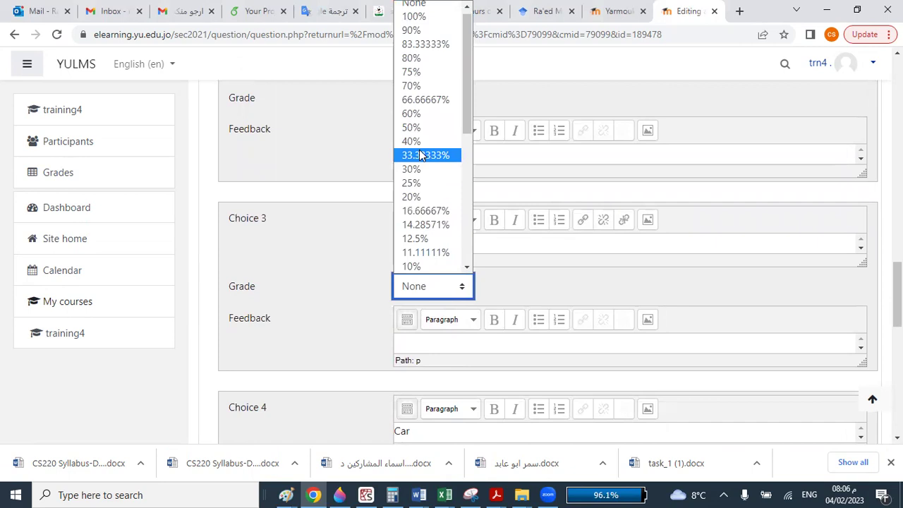
scroll(429, 226, "down", 5)
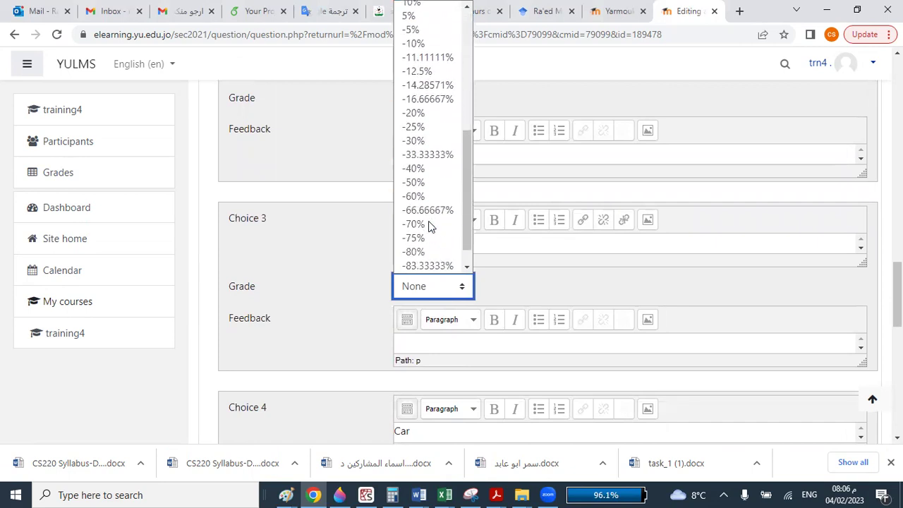
scroll(429, 224, "up", 5)
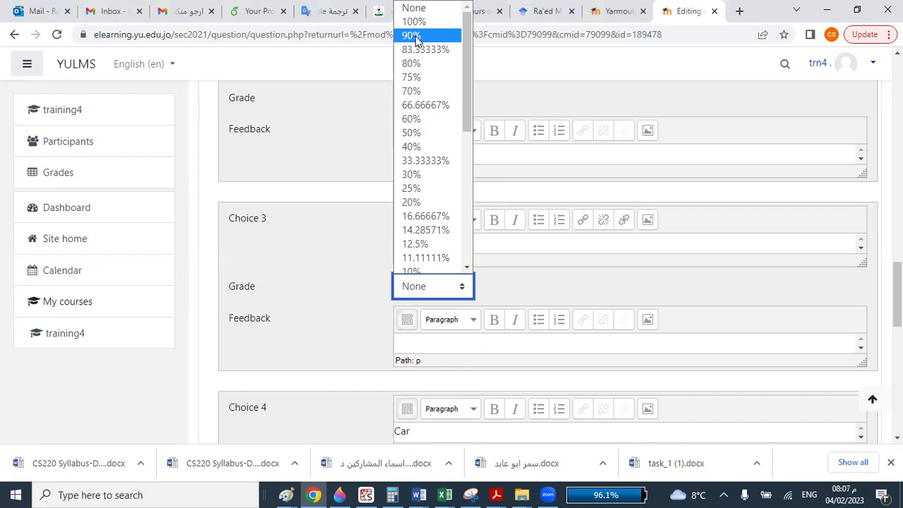
left_click(416, 162)
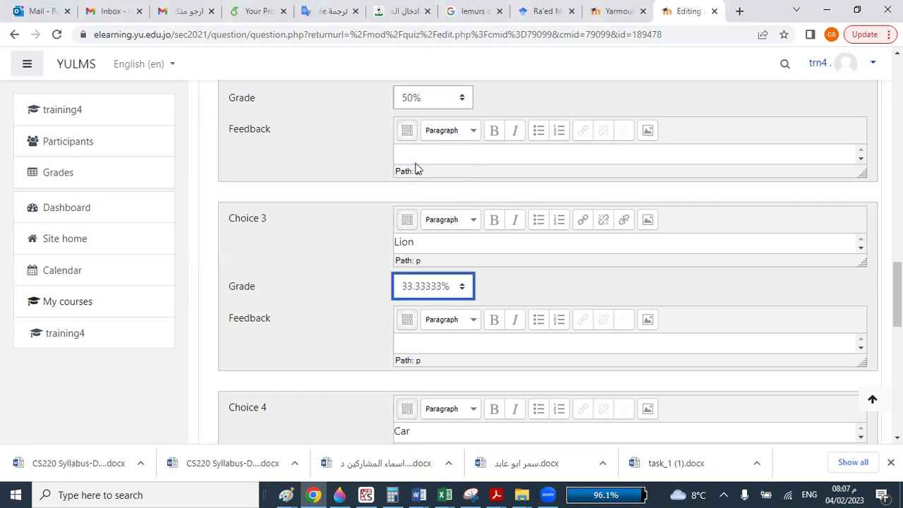
Step: Set the grades of the Lemurs and Cat choices to 33.33333% each and save the question
left_click(440, 100)
left_click(426, 269)
scroll(450, 204, "up", 2)
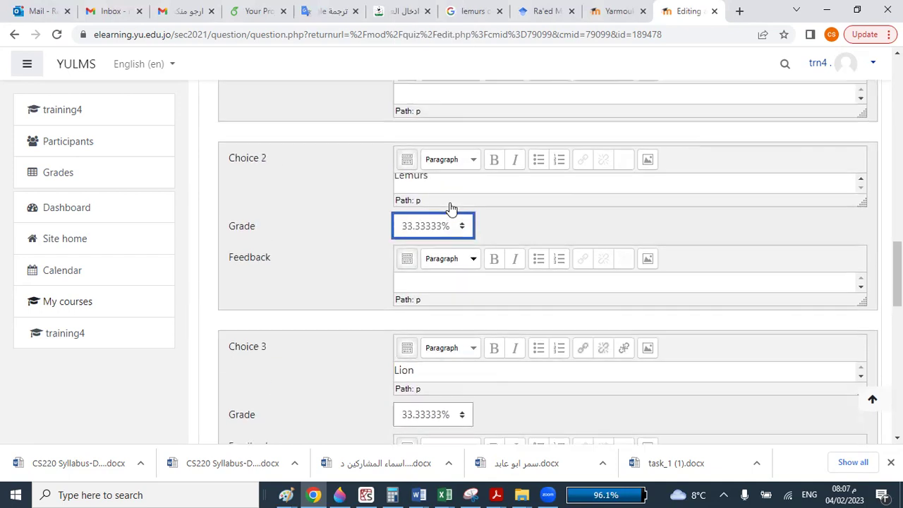
scroll(439, 144, "up", 2)
left_click(438, 173)
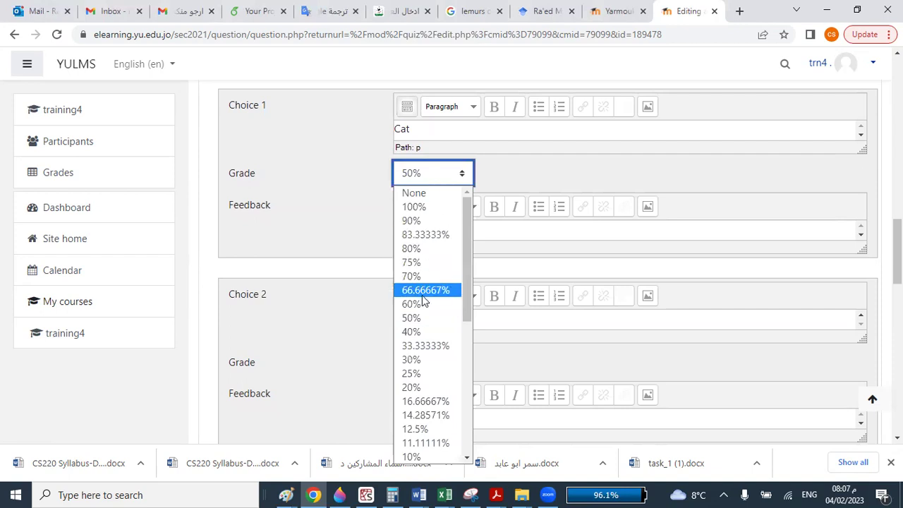
left_click(429, 346)
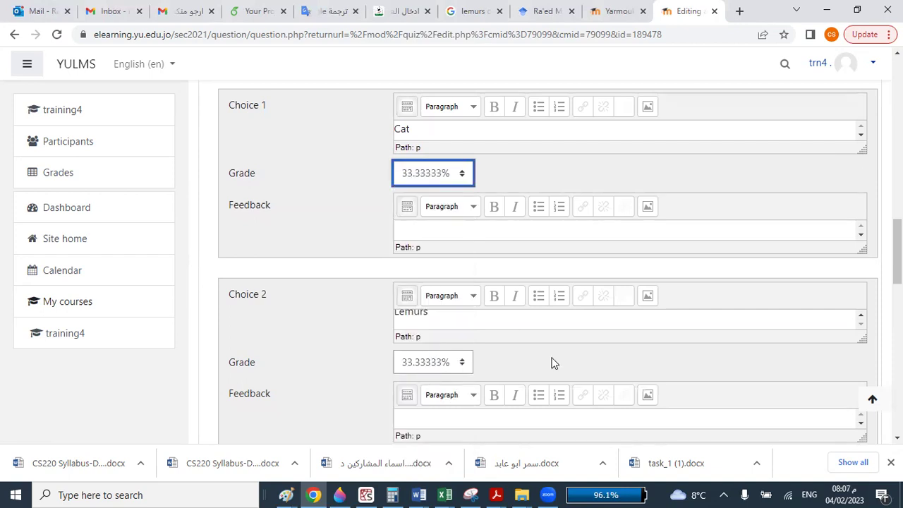
scroll(551, 363, "down", 9)
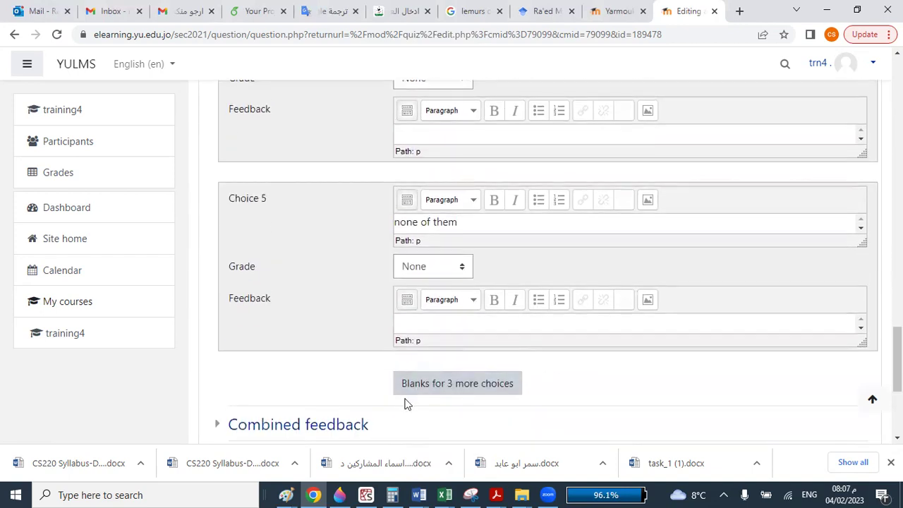
scroll(454, 395, "down", 3)
left_click(426, 316)
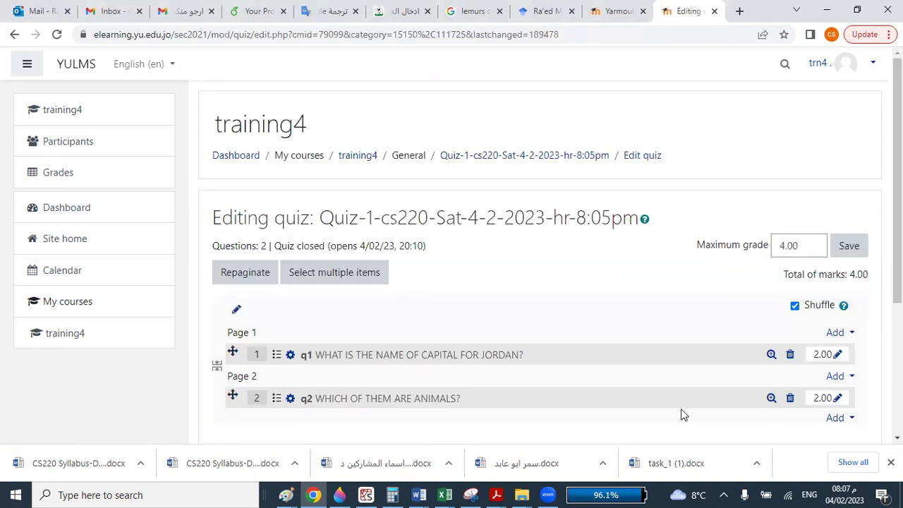
Step: Reopen question q2 from the quiz and set the Cat choice's grade to 50%
left_click(427, 400)
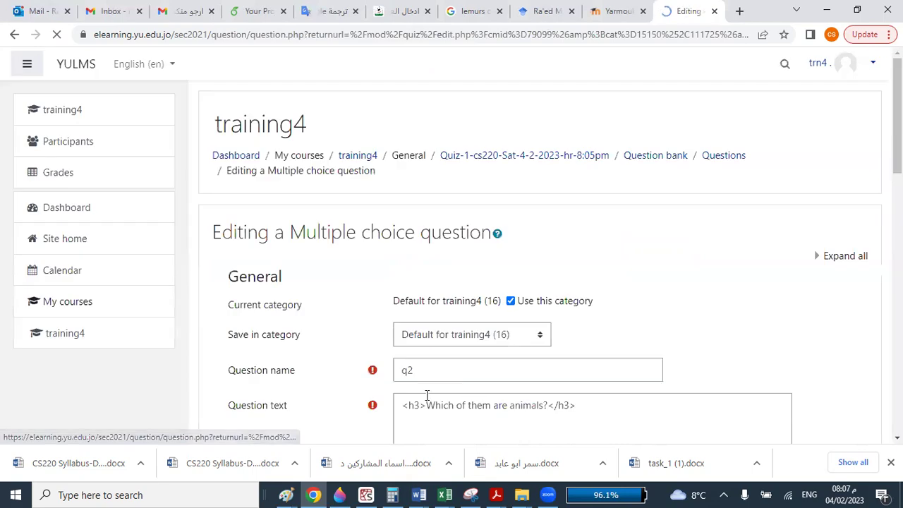
scroll(471, 339, "down", 5)
scroll(472, 340, "down", 5)
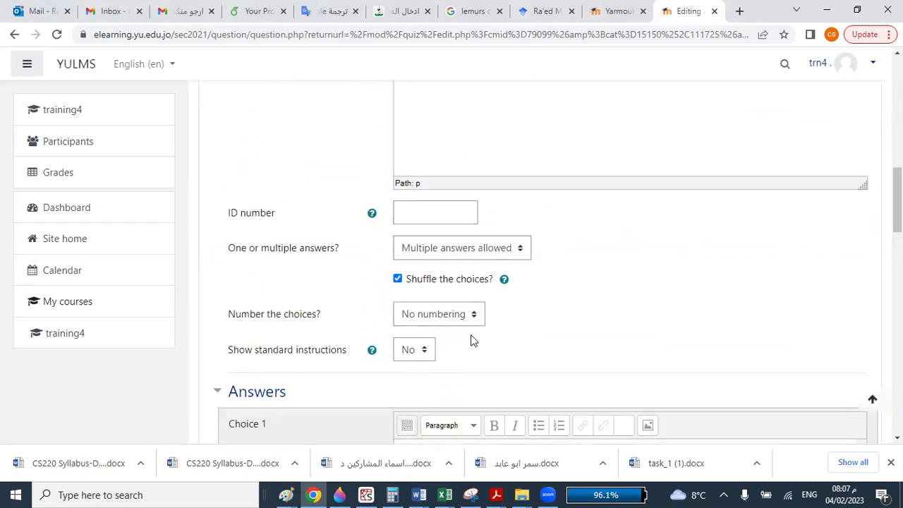
scroll(471, 338, "down", 5)
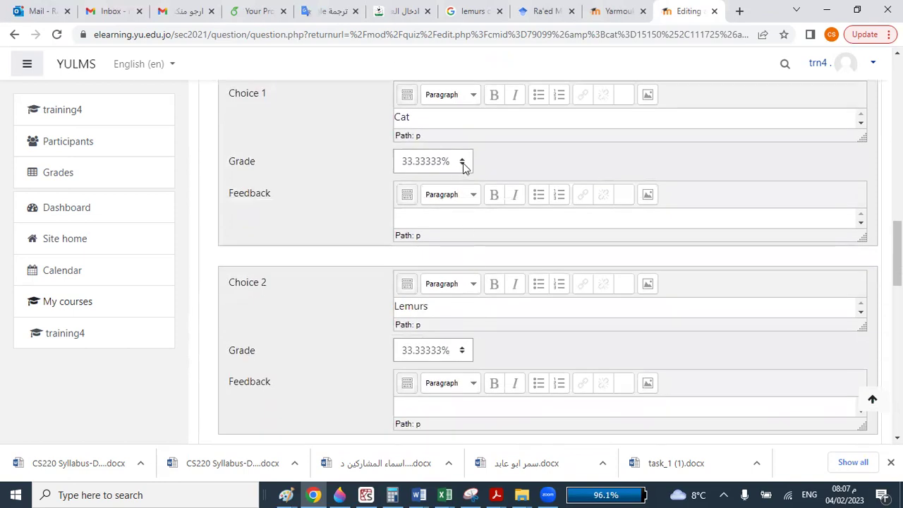
left_click(463, 163)
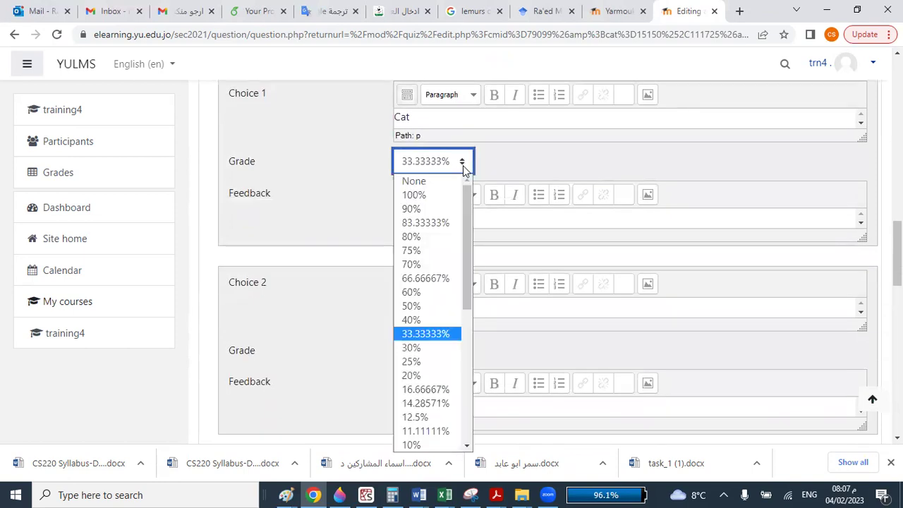
left_click(417, 306)
Step: Try to save question q2 with the Cat choice graded 50% and the other two animals 33.33333%
scroll(522, 352, "down", 1)
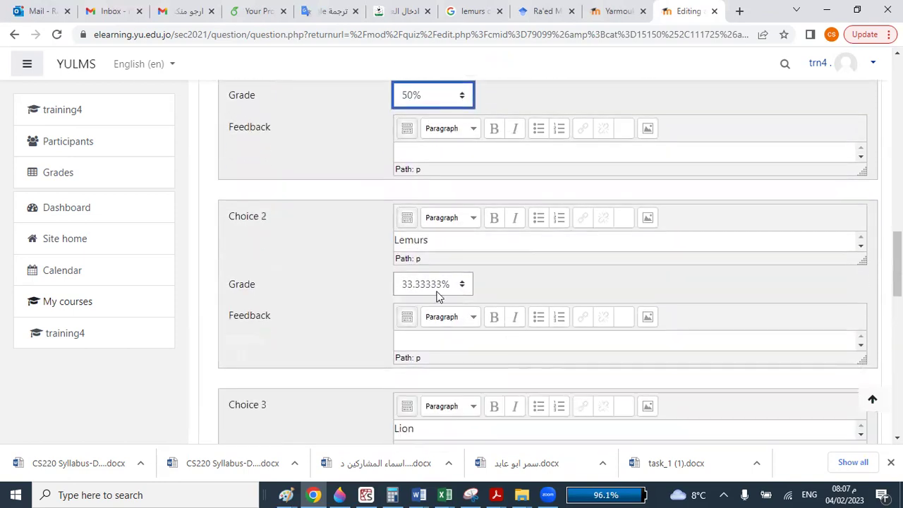
scroll(435, 296, "down", 3)
scroll(436, 297, "down", 3)
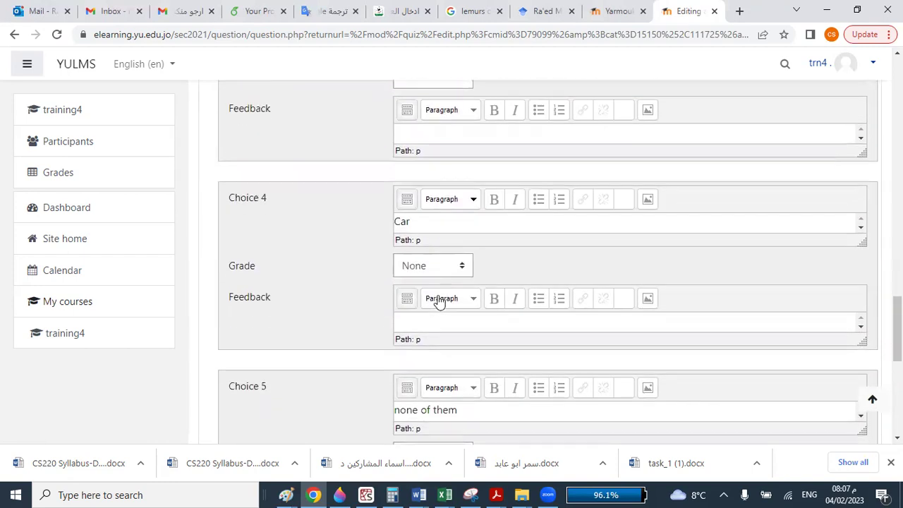
scroll(439, 302, "down", 6)
left_click(456, 318)
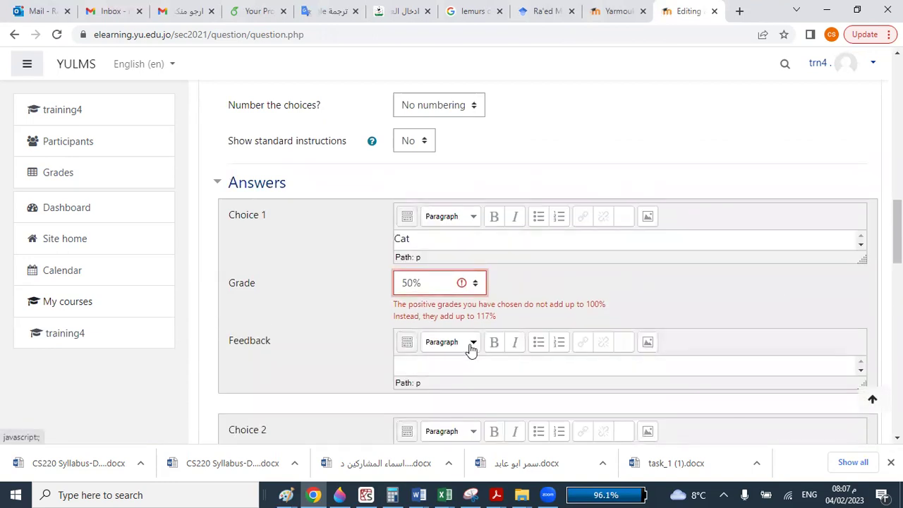
Step: Set the Cat choice's grade back to 33.33333% and check the grades of the Lemurs and Lion choices
scroll(456, 304, "down", 1)
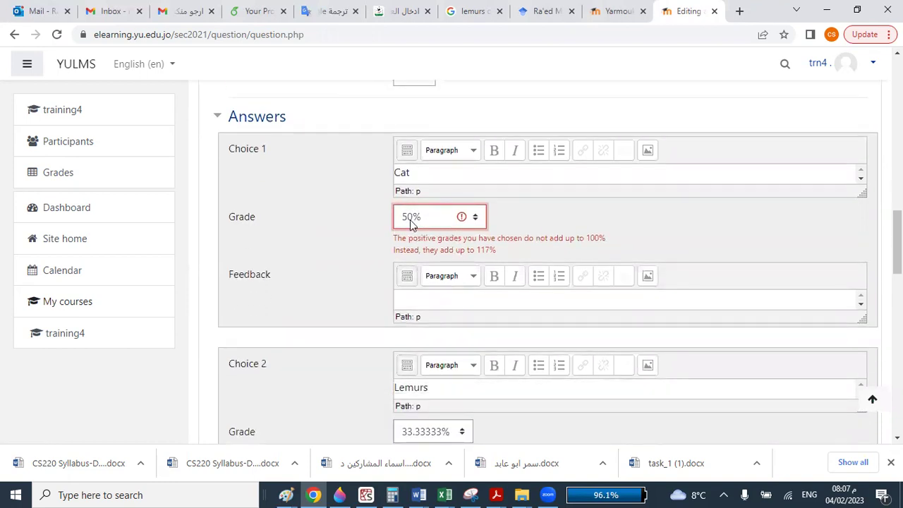
scroll(423, 345, "down", 5)
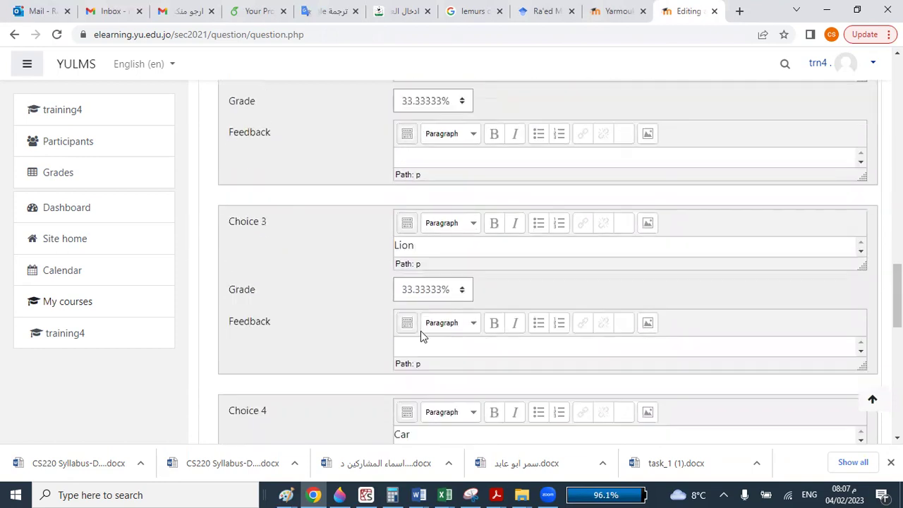
scroll(421, 331, "up", 6)
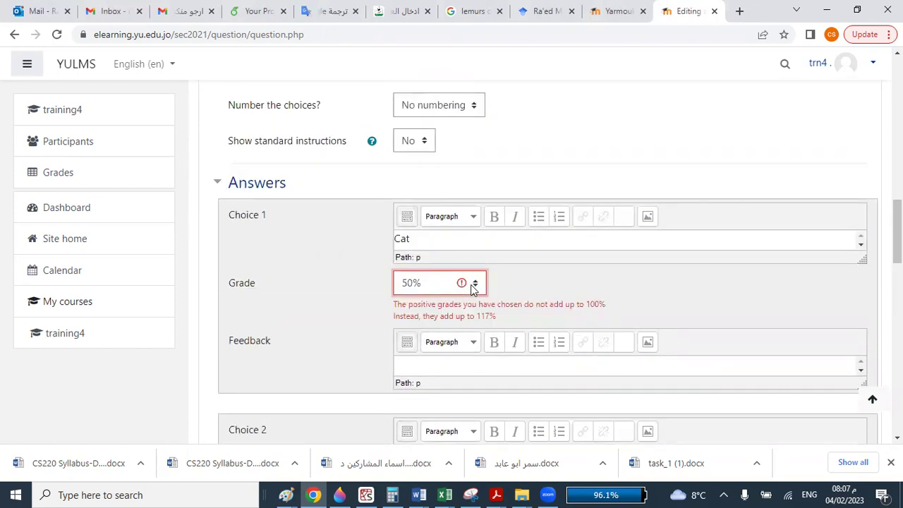
left_click(473, 285)
scroll(463, 171, "down", 1)
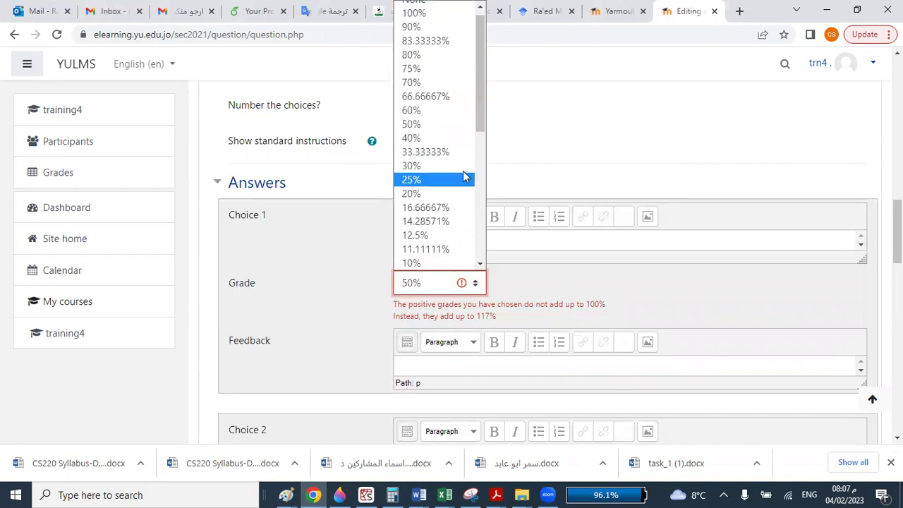
left_click(431, 150)
scroll(490, 307, "down", 6)
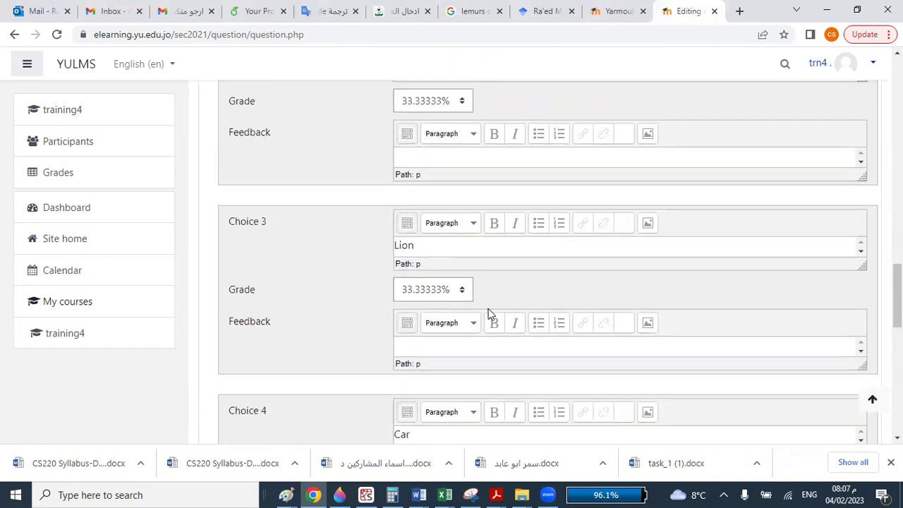
scroll(428, 318, "down", 1)
scroll(477, 338, "up", 5)
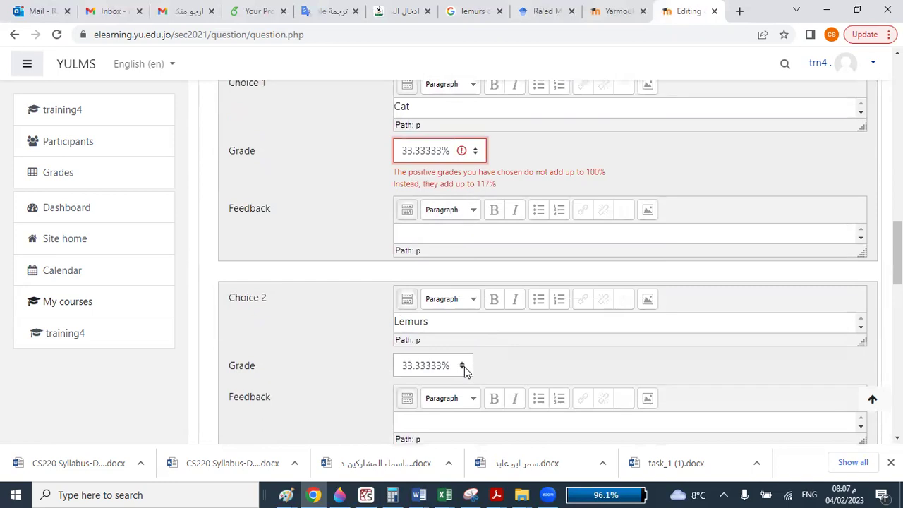
Step: Save question q2 and preview it in a maximized window with the correct responses filled in
scroll(469, 376, "down", 10)
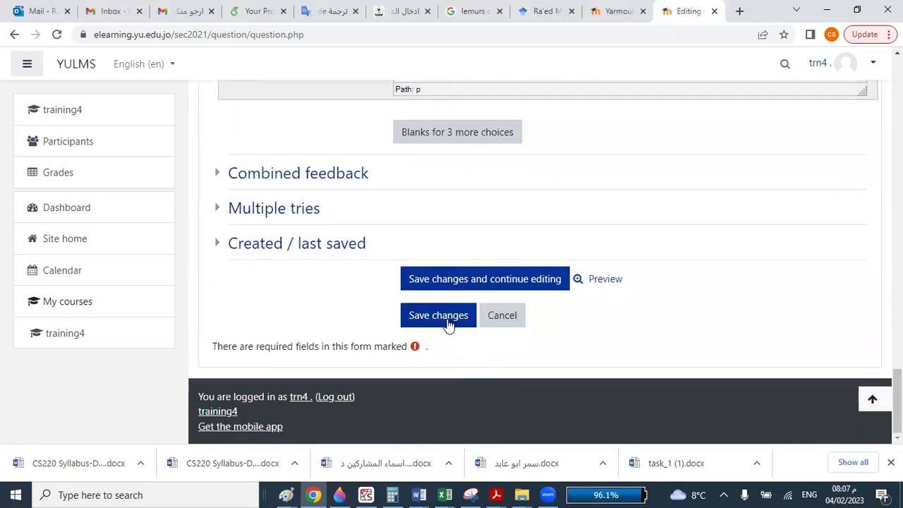
left_click(444, 317)
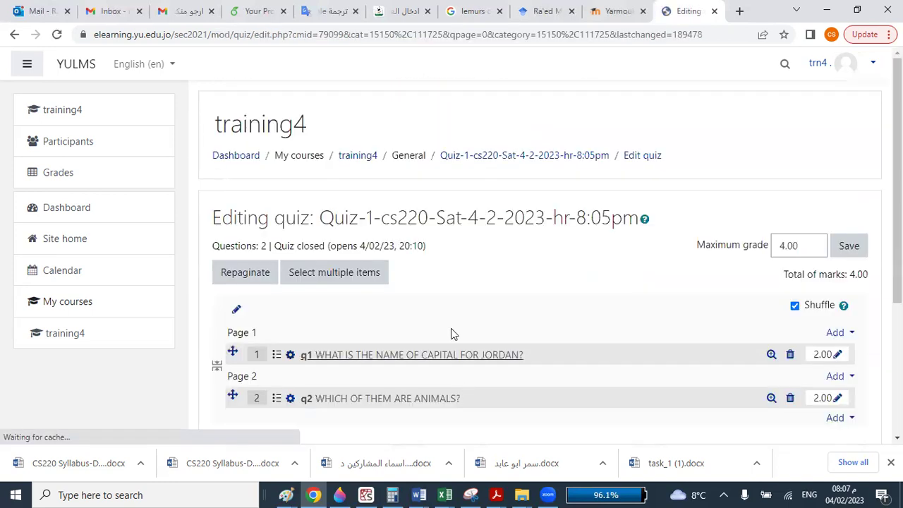
left_click(771, 331)
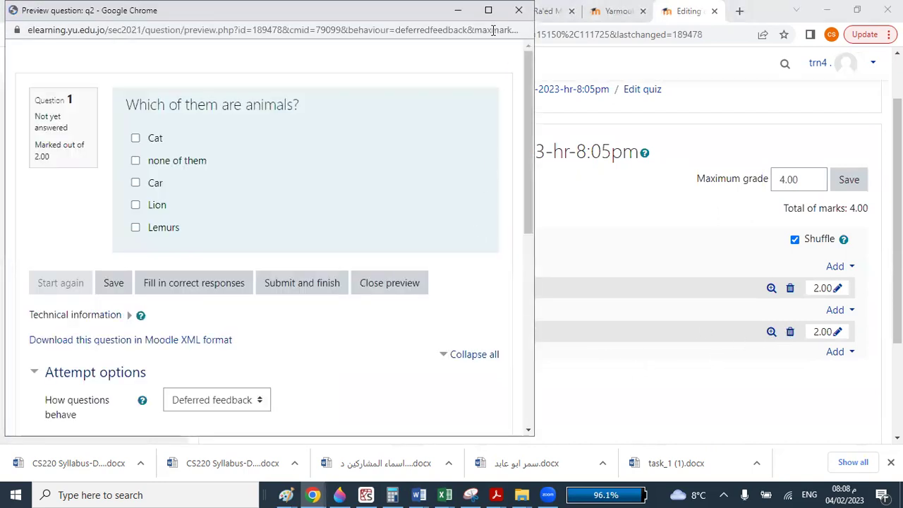
left_click(488, 10)
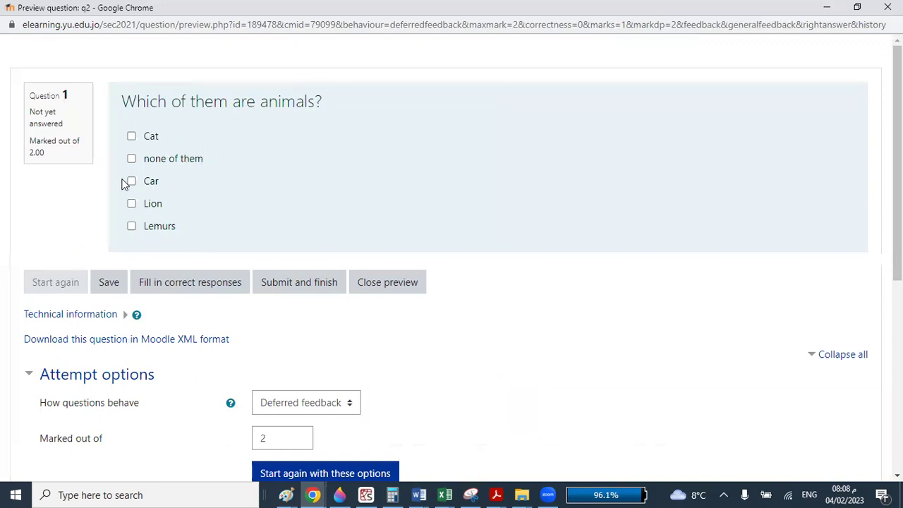
left_click(160, 282)
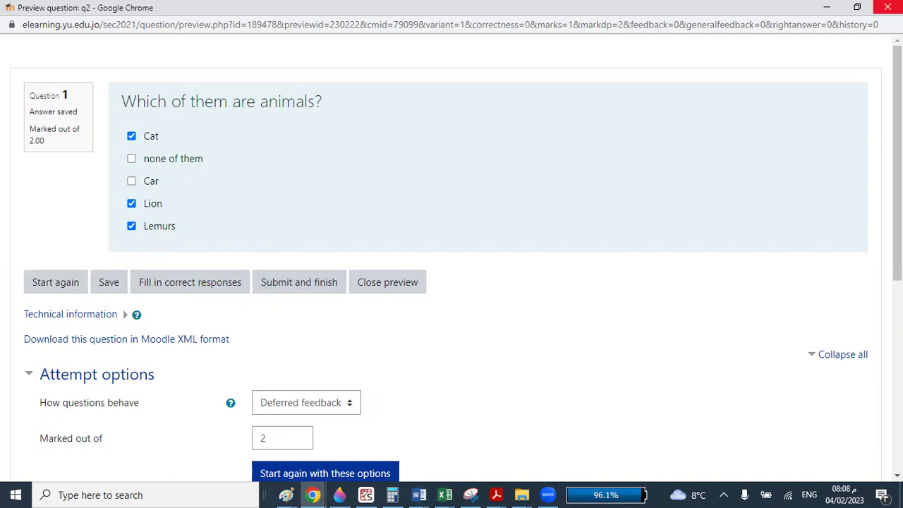
left_click(888, 7)
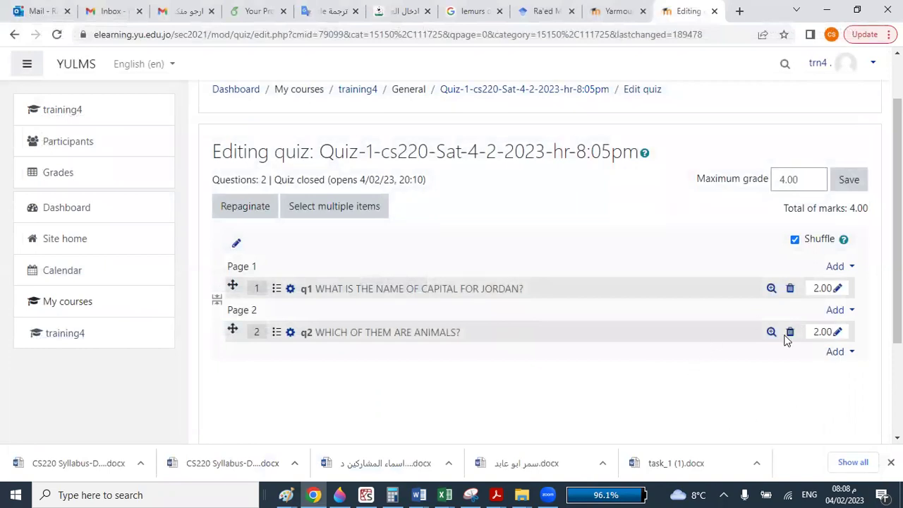
Step: Reopen question q2 from the quiz and set the Cat choice's grade to 40%
left_click(418, 334)
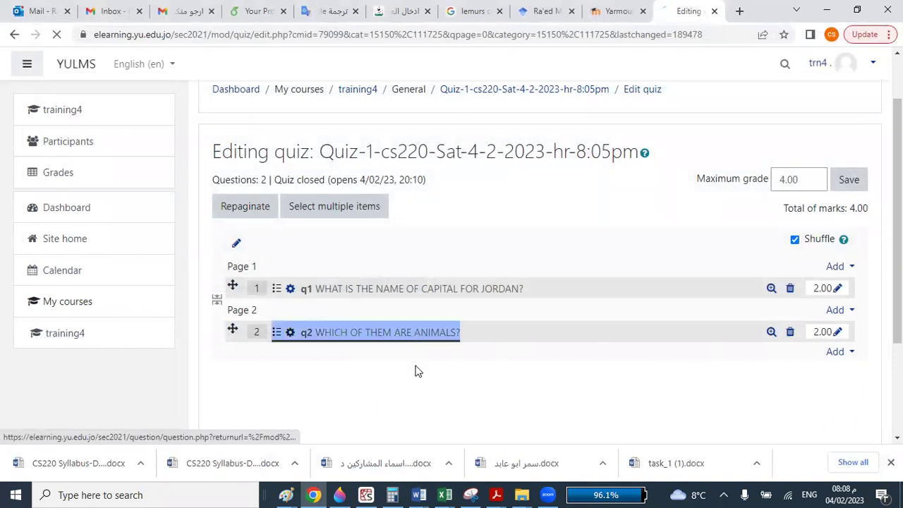
scroll(420, 373, "down", 10)
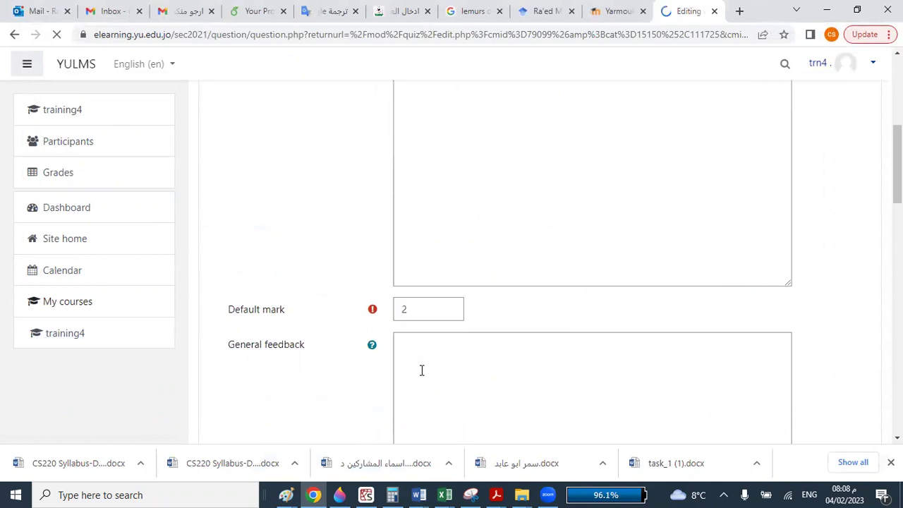
scroll(421, 370, "down", 2)
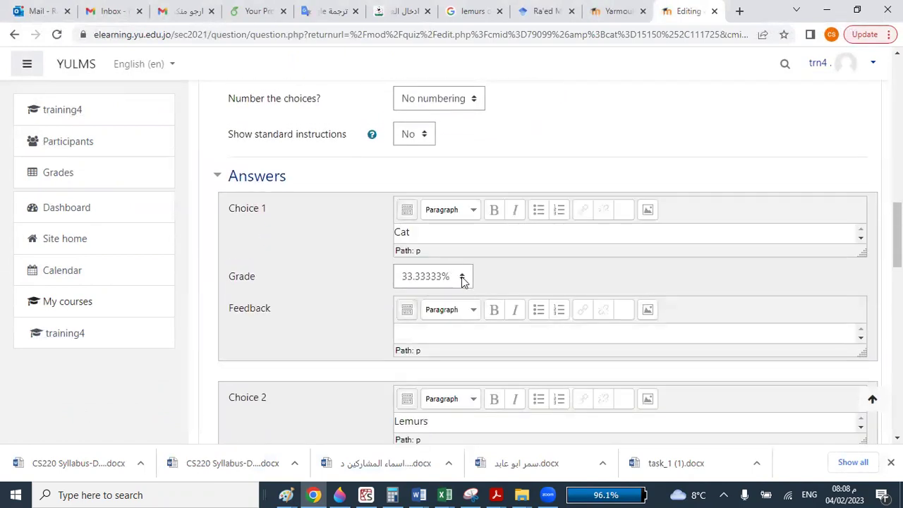
left_click(461, 276)
left_click(419, 147)
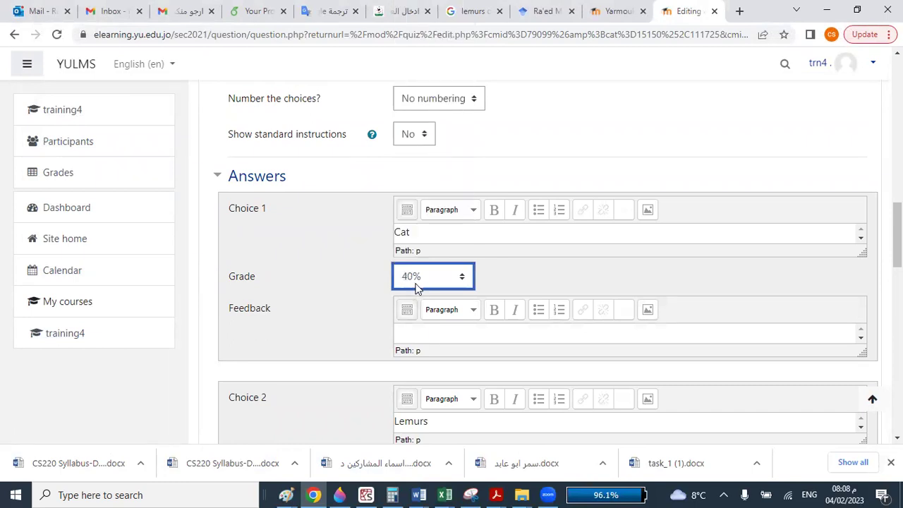
Step: Try grades of 30% and 40% for the Lemurs choice
scroll(419, 302, "down", 2)
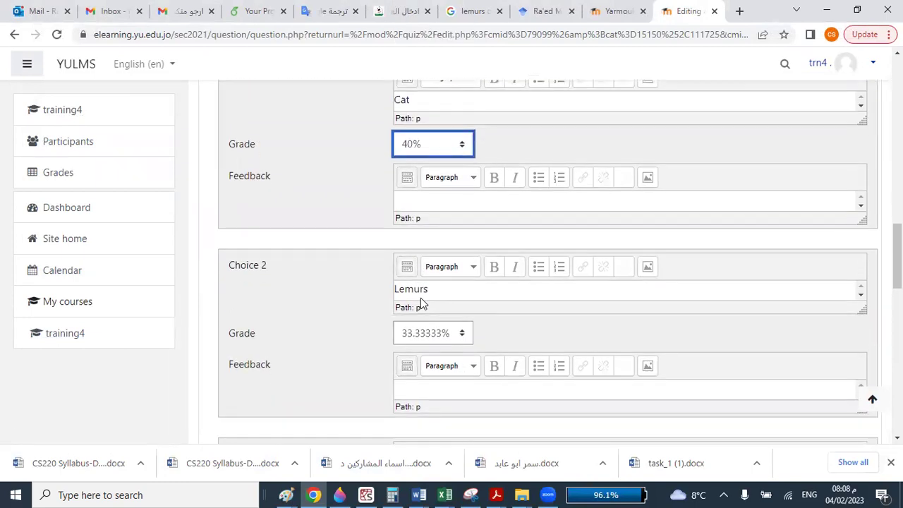
left_click(461, 336)
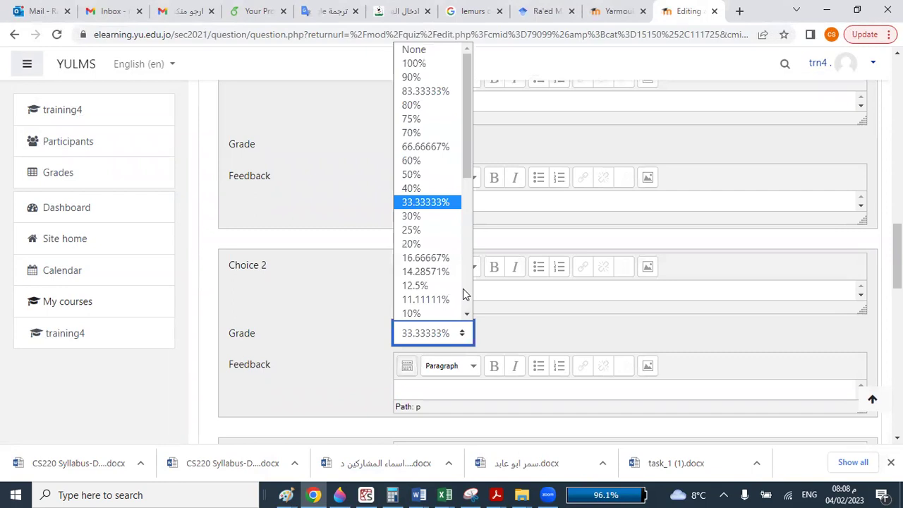
left_click(412, 216)
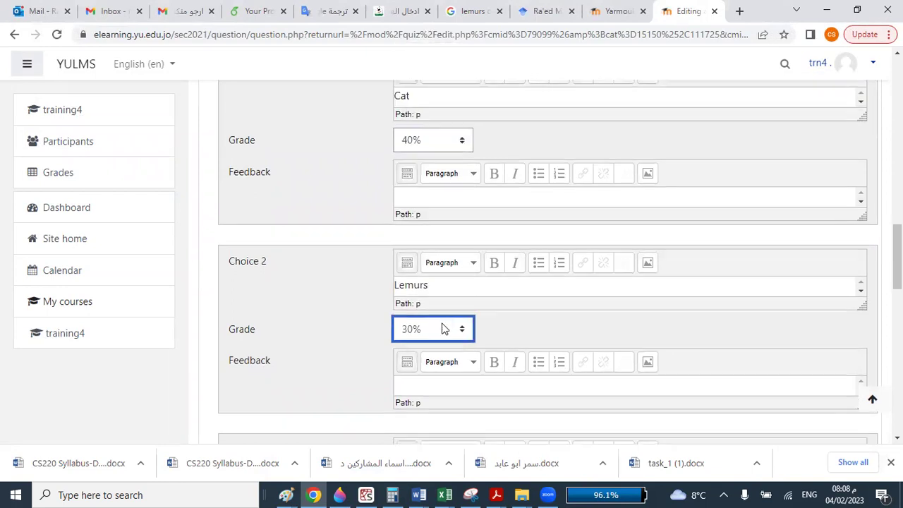
scroll(443, 329, "down", 3)
scroll(444, 259, "up", 2)
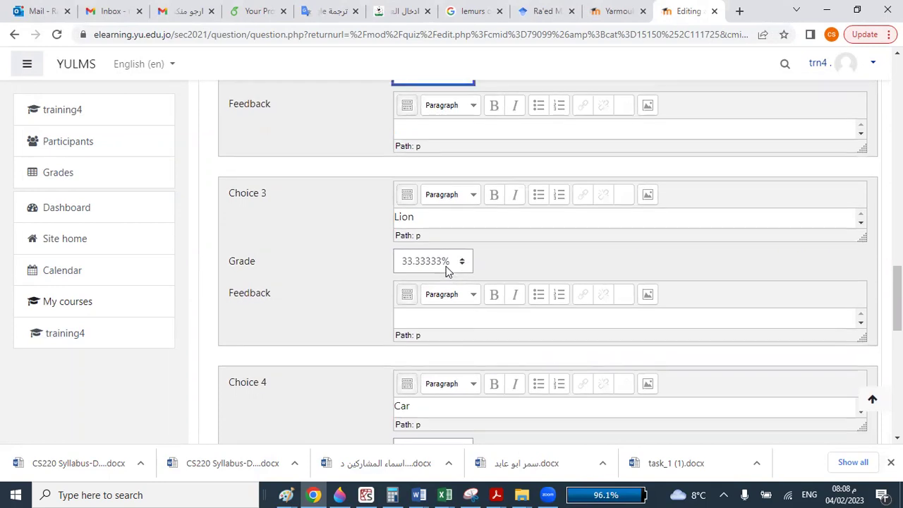
left_click(463, 203)
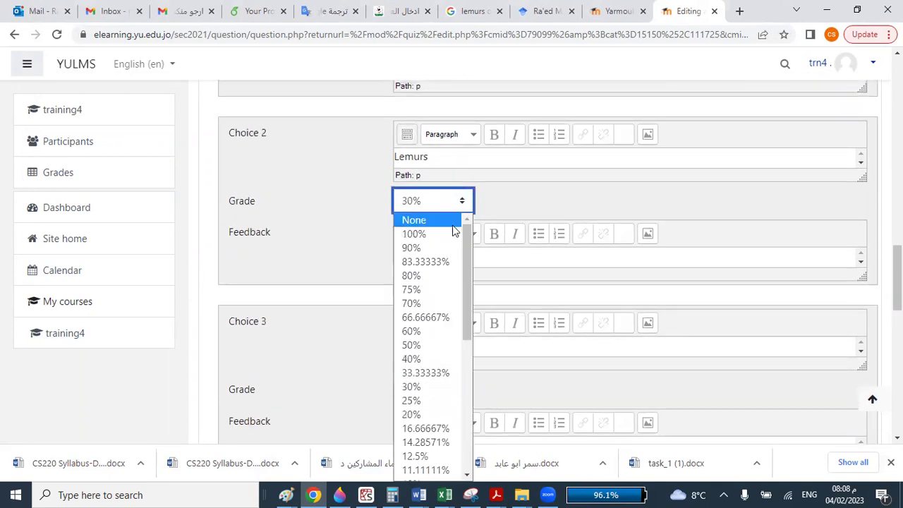
left_click(417, 357)
scroll(472, 329, "up", 3)
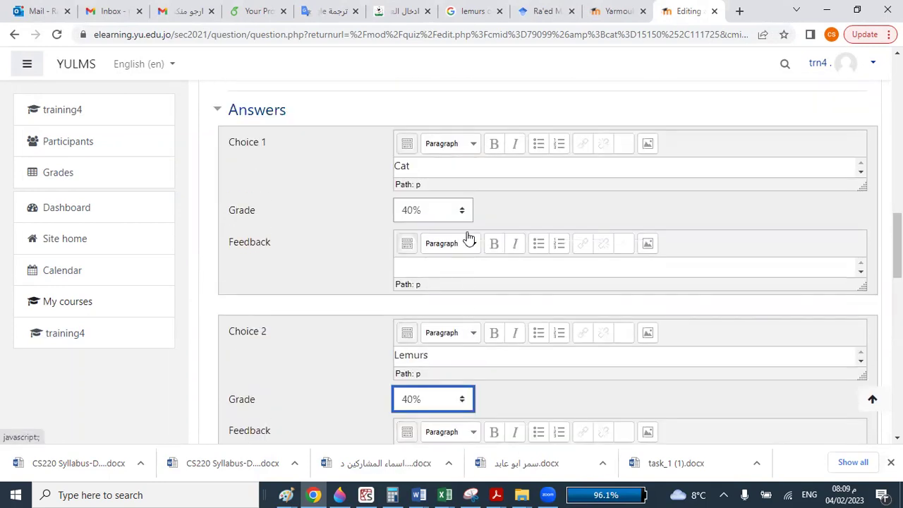
Step: Set the Lemurs choice's grade to 20% and the Lion choice's grade to 40%
scroll(444, 260, "down", 5)
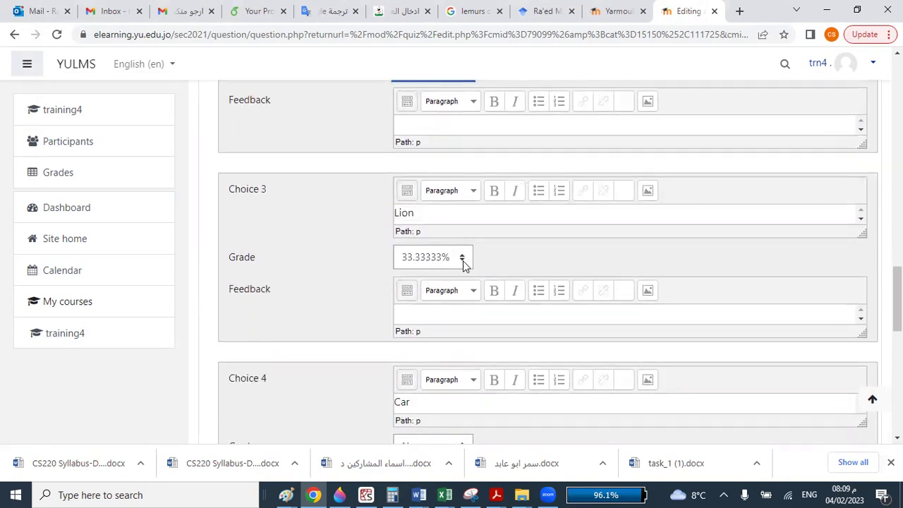
scroll(463, 261, "up", 3)
left_click(461, 268)
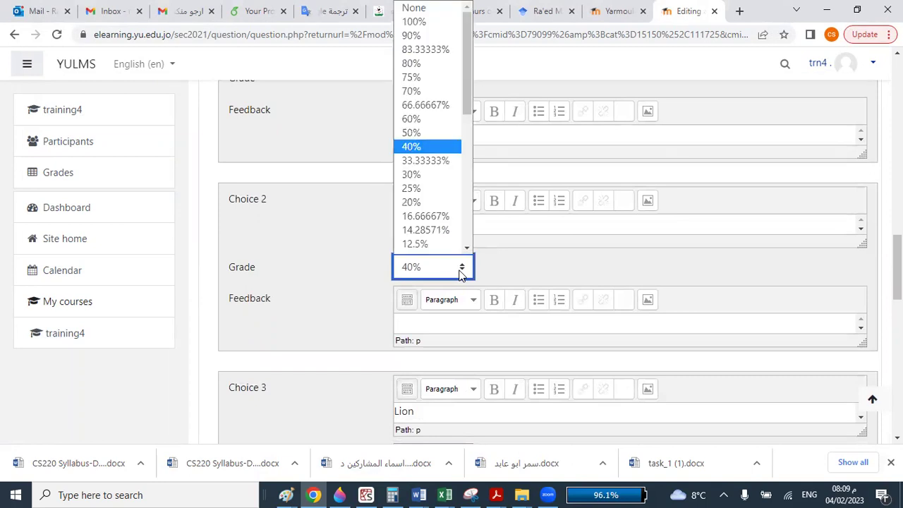
left_click(420, 195)
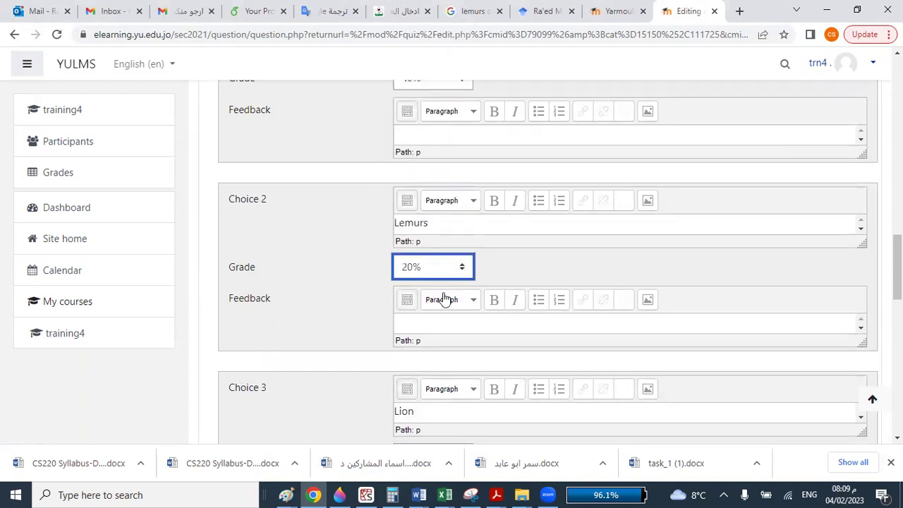
scroll(444, 299, "down", 3)
left_click(463, 261)
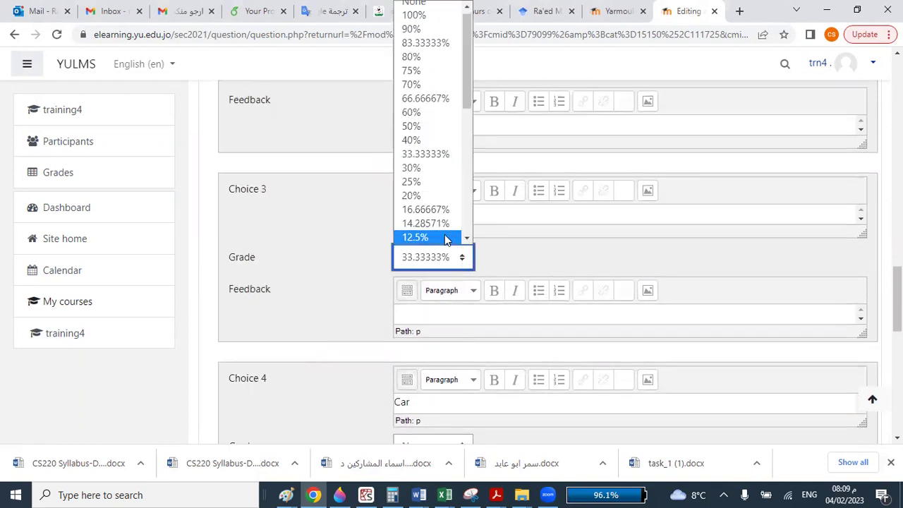
left_click(413, 140)
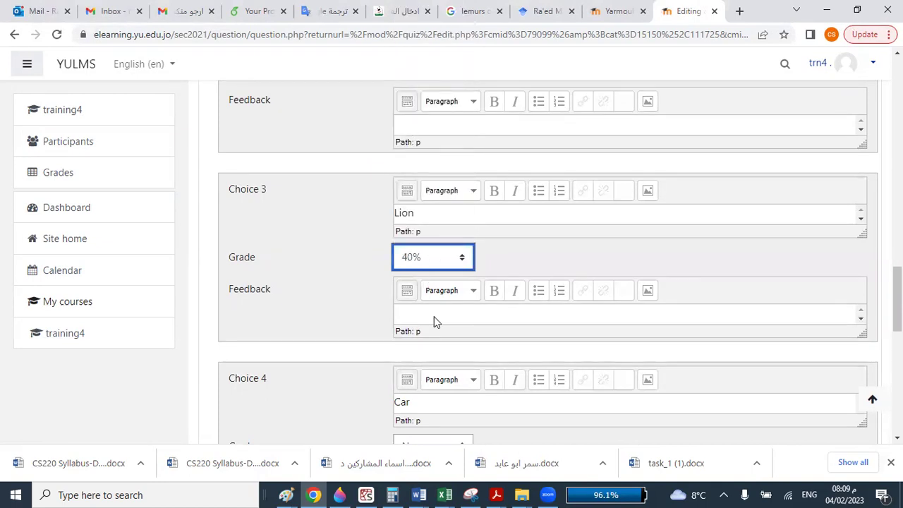
Step: Review the grades of all five choices and save question q2
scroll(348, 265, "up", 3)
scroll(431, 245, "up", 2)
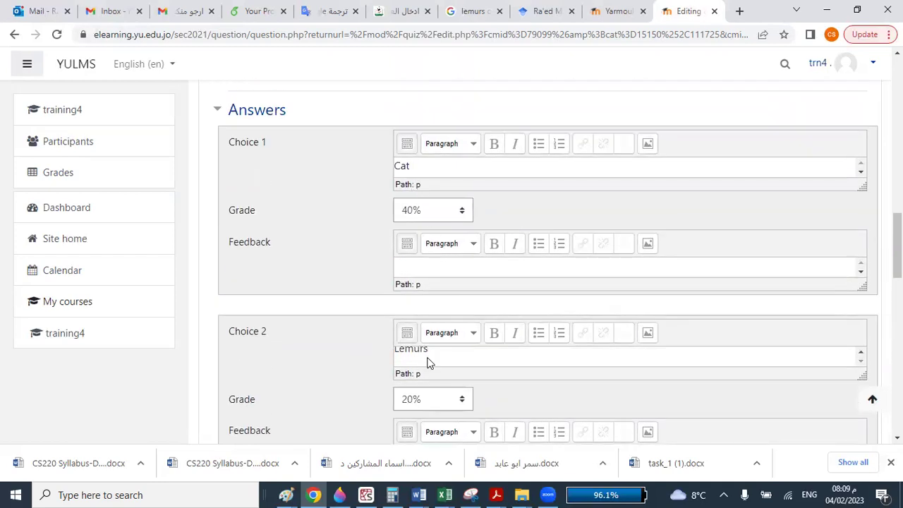
scroll(330, 352, "down", 5)
scroll(389, 349, "down", 1)
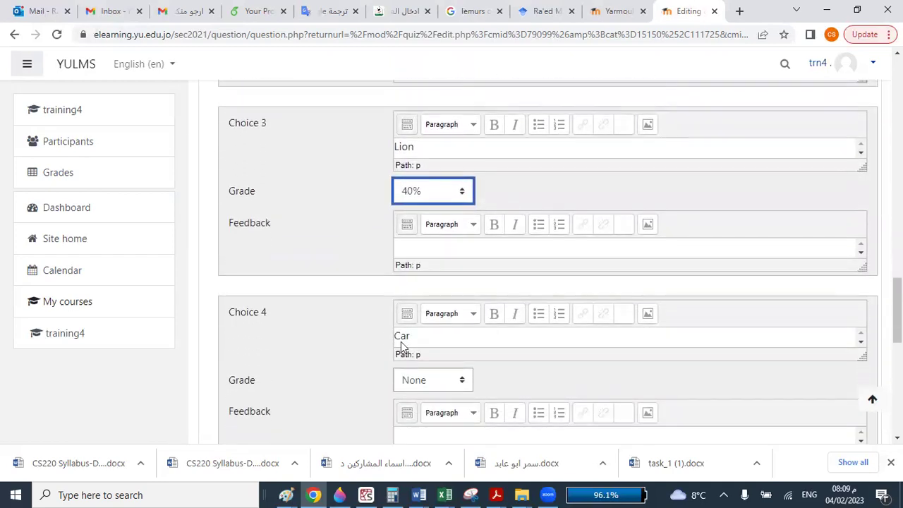
scroll(443, 363, "up", 3)
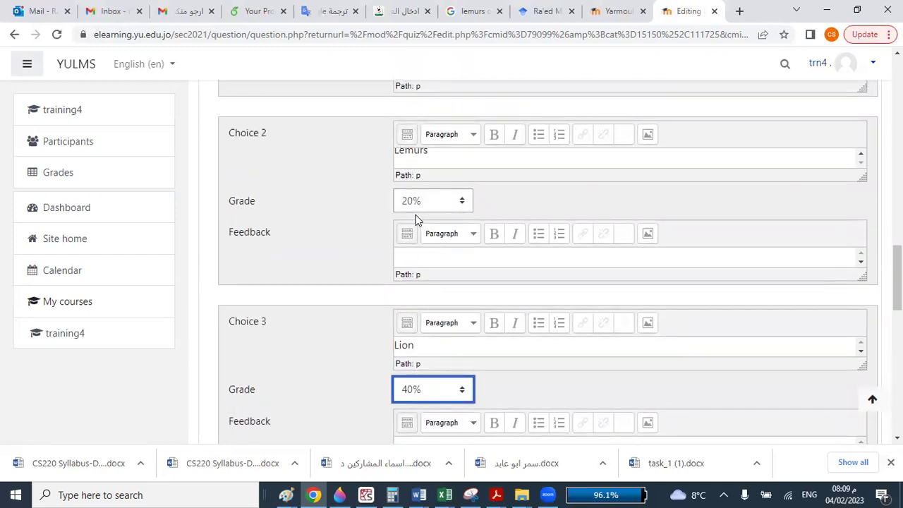
scroll(264, 294, "down", 10)
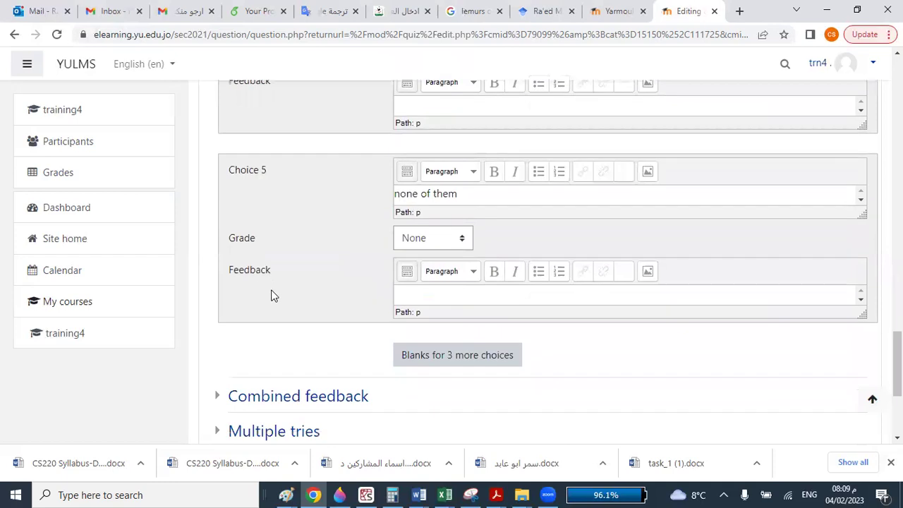
left_click(436, 323)
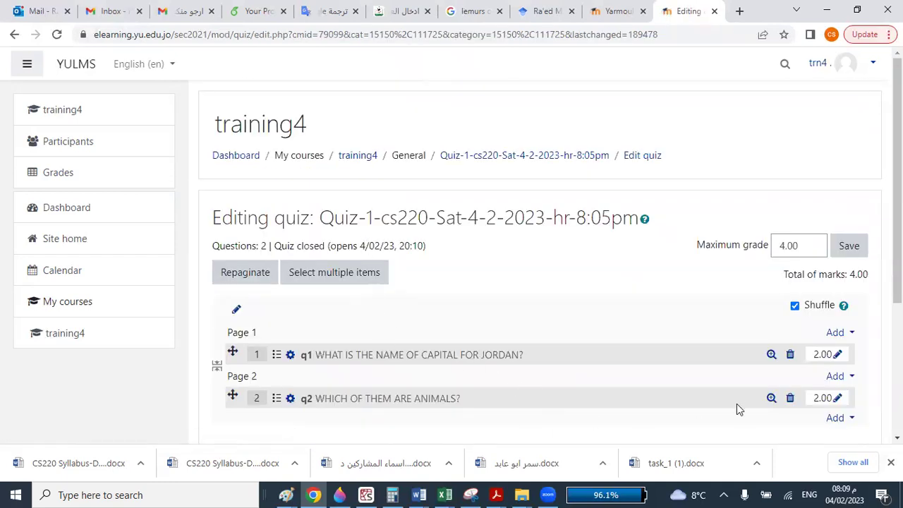
Step: Reopen question q2 and try to save it with the Lemurs choice's grade set to 40%
triple_click(381, 399)
scroll(349, 316, "down", 10)
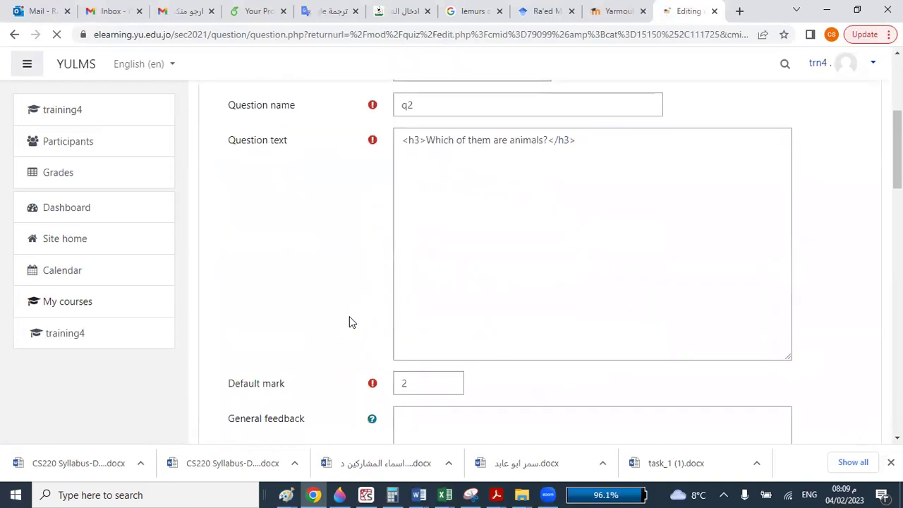
scroll(349, 319, "down", 4)
scroll(442, 282, "up", 1)
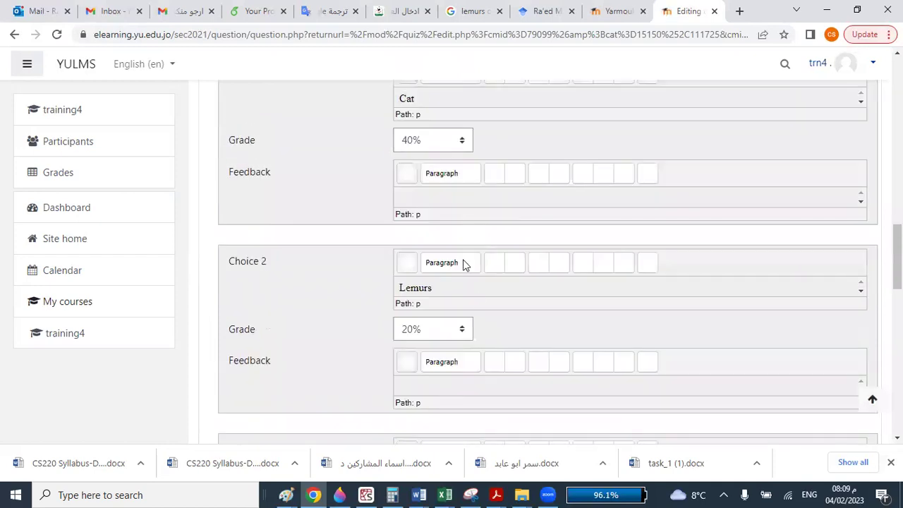
left_click(464, 331)
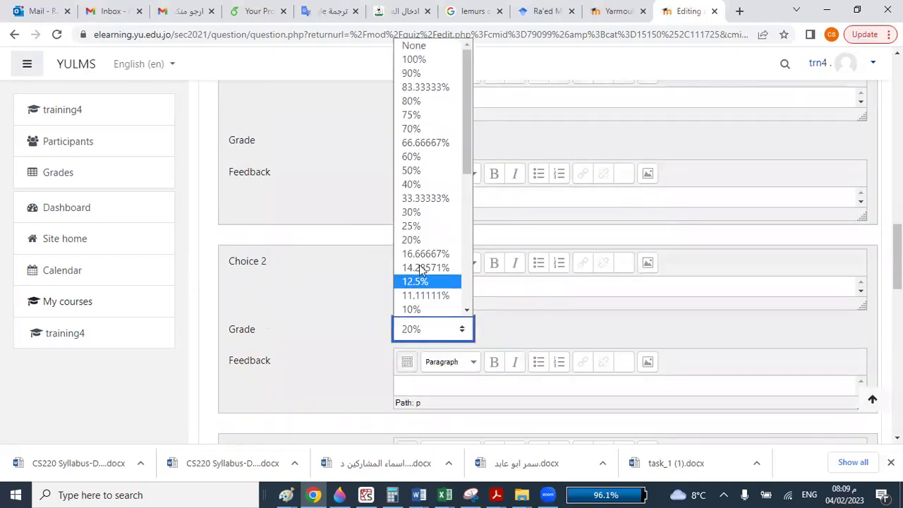
left_click(413, 184)
scroll(334, 285, "down", 1)
scroll(334, 286, "down", 10)
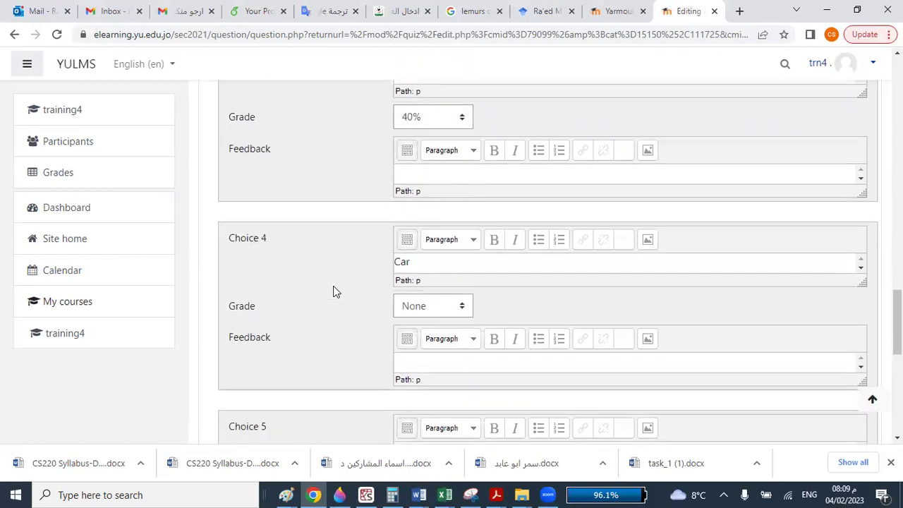
left_click(430, 336)
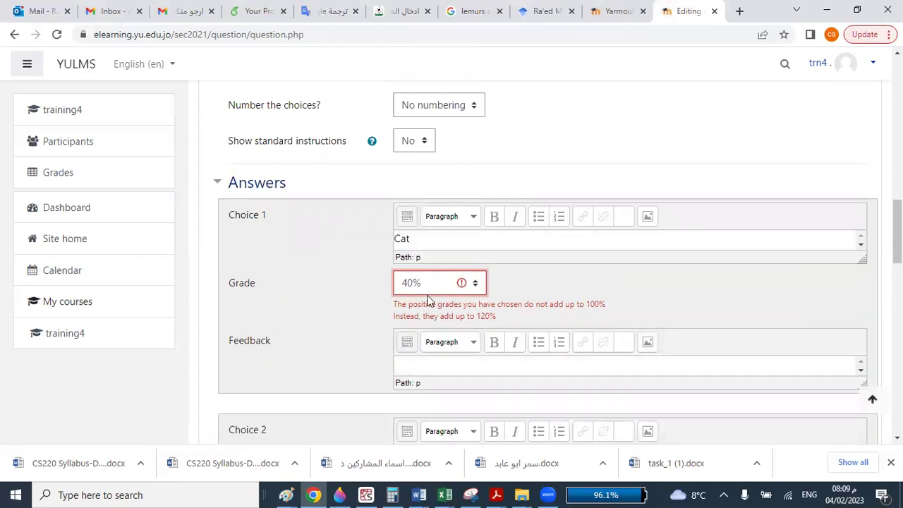
Step: Set the Lemurs choice's grade to 20% and save question q2
scroll(441, 282, "down", 1)
scroll(447, 296, "down", 2)
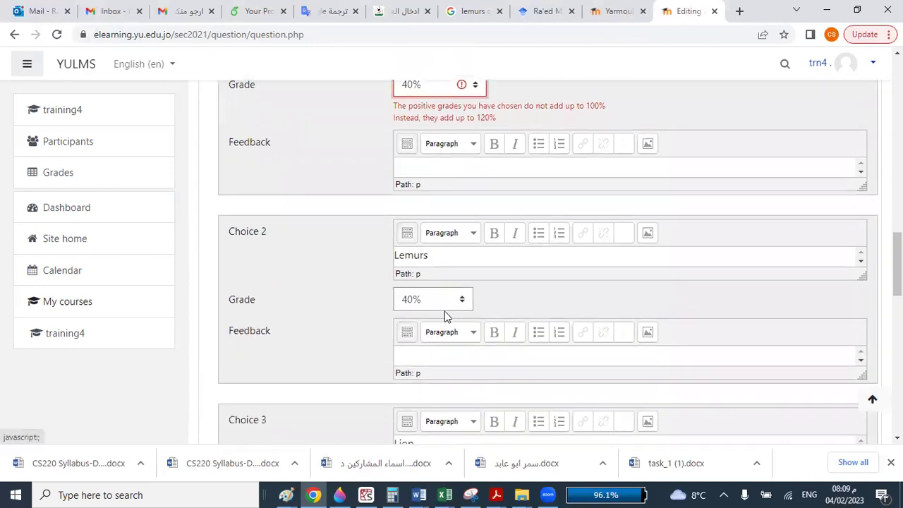
left_click(466, 300)
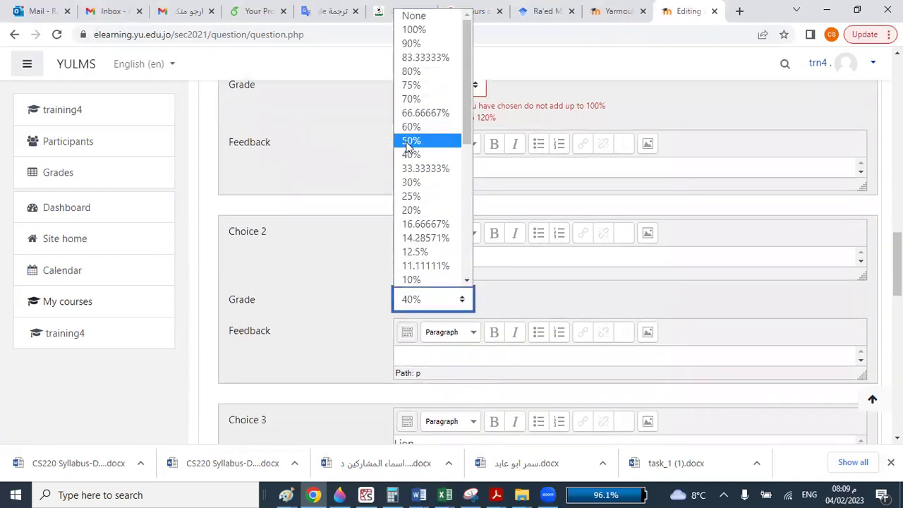
left_click(415, 210)
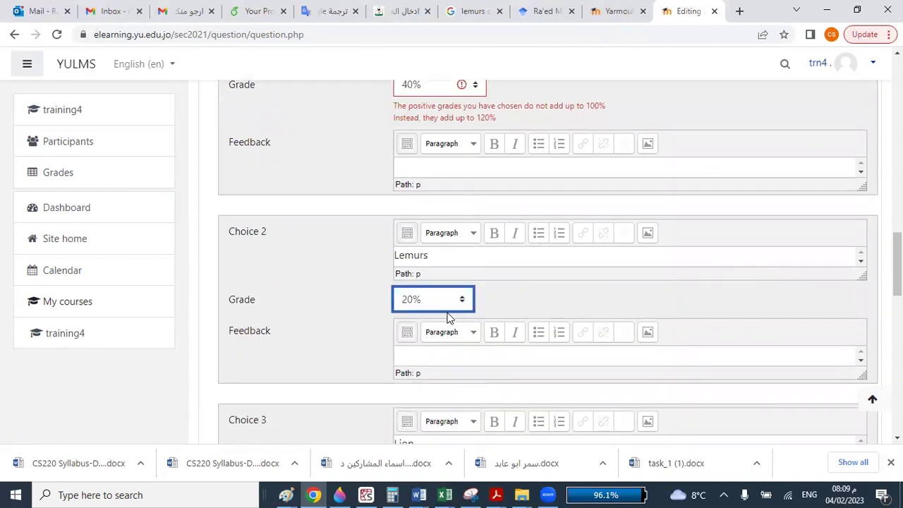
scroll(447, 316, "down", 5)
scroll(447, 317, "down", 8)
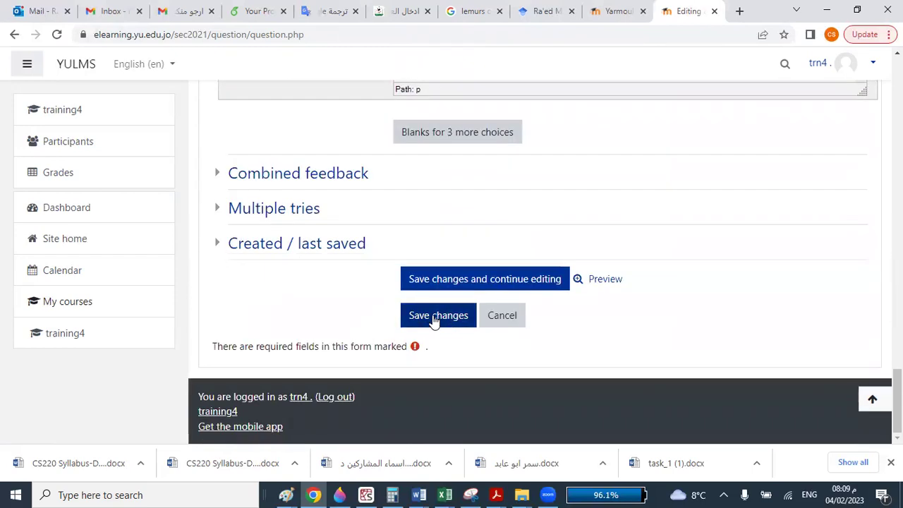
left_click(437, 315)
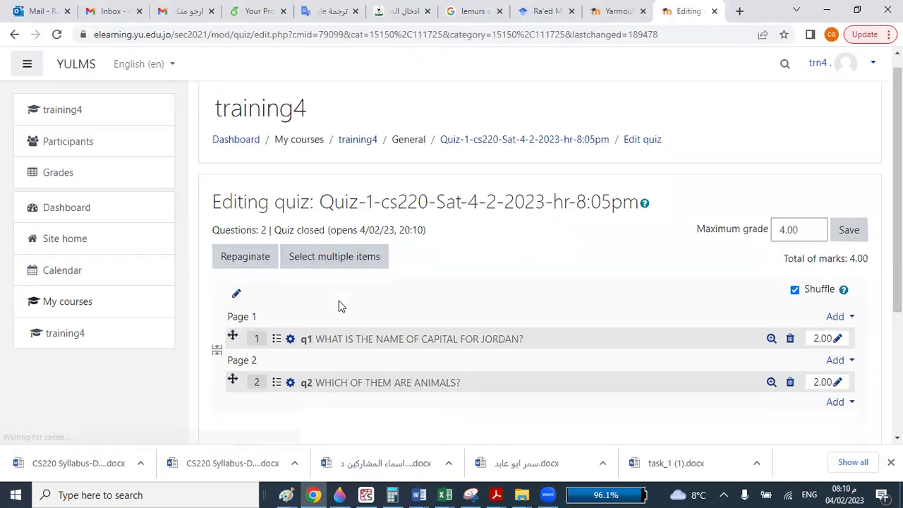
Step: Reopen question q2 and add "(Only choose two options)" after "Which of them are animals?" in the question text
left_click_drag(816, 266, 776, 314)
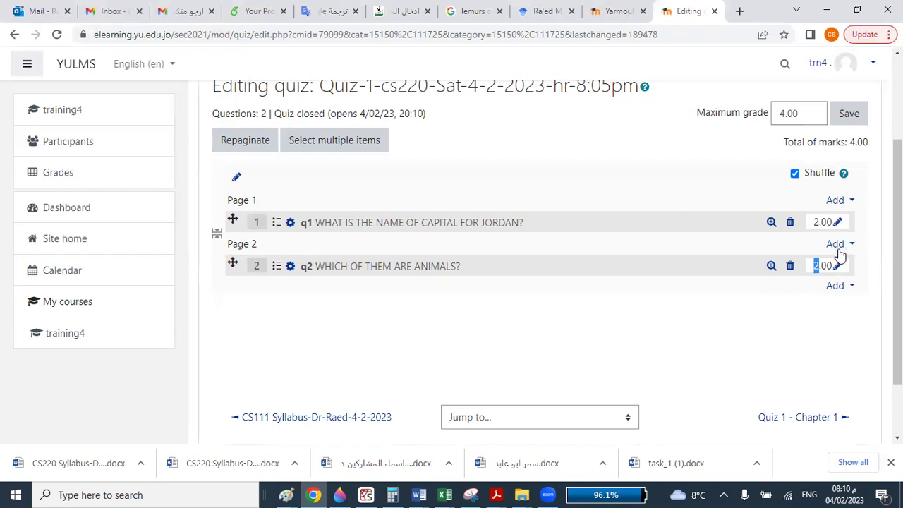
left_click_drag(831, 266, 816, 268)
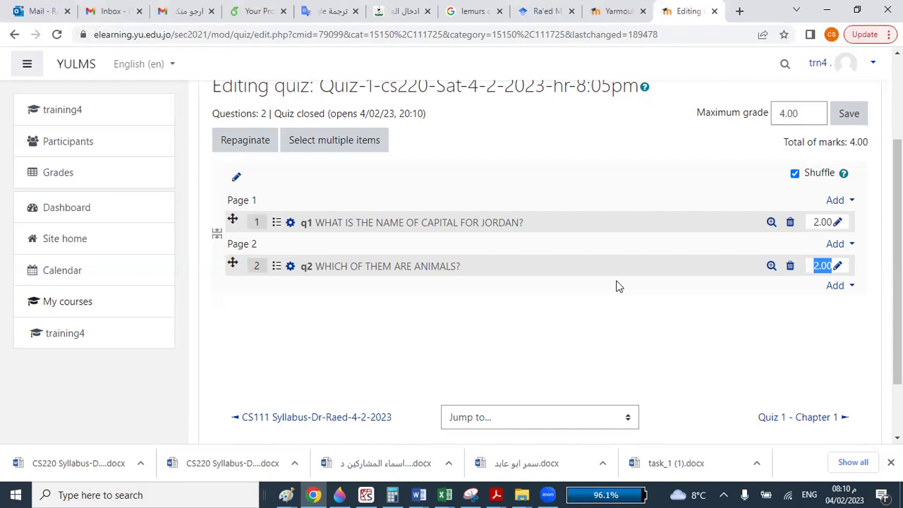
left_click(445, 273)
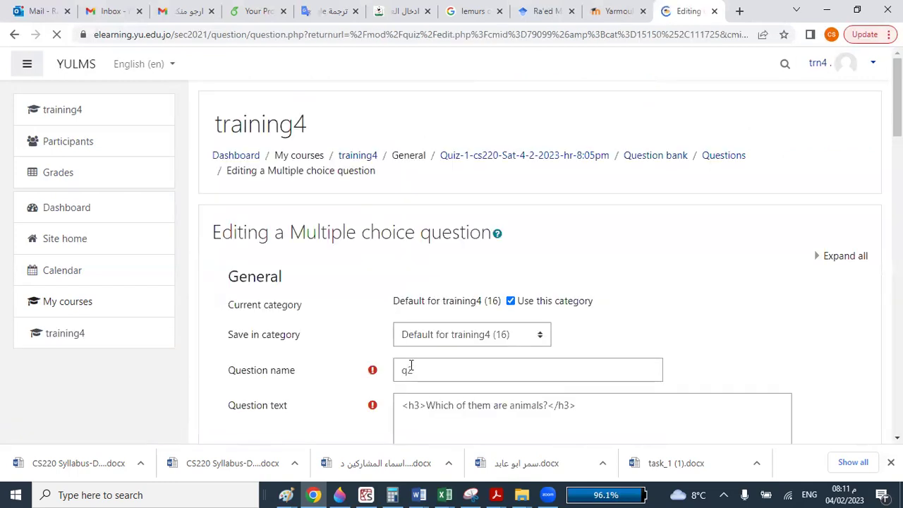
scroll(413, 367, "down", 2)
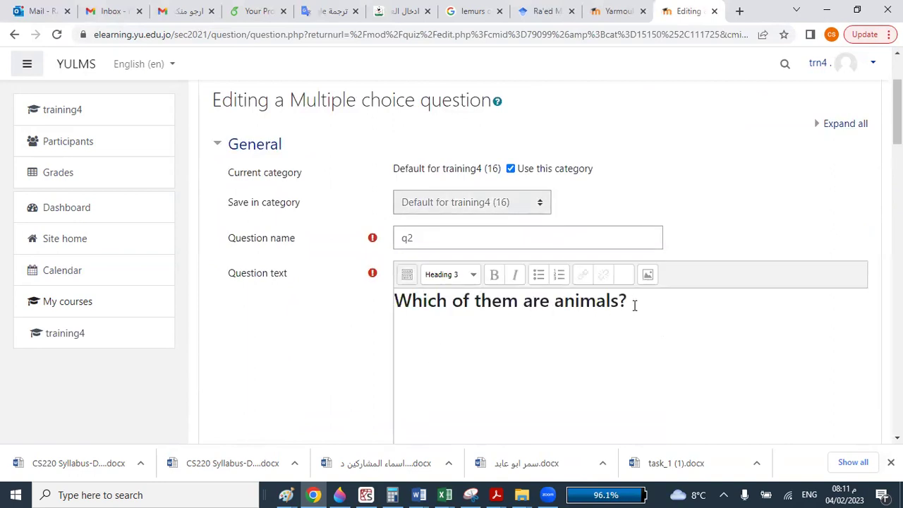
type("()Onlt")
key("BackSpace")
type("y choose two options")
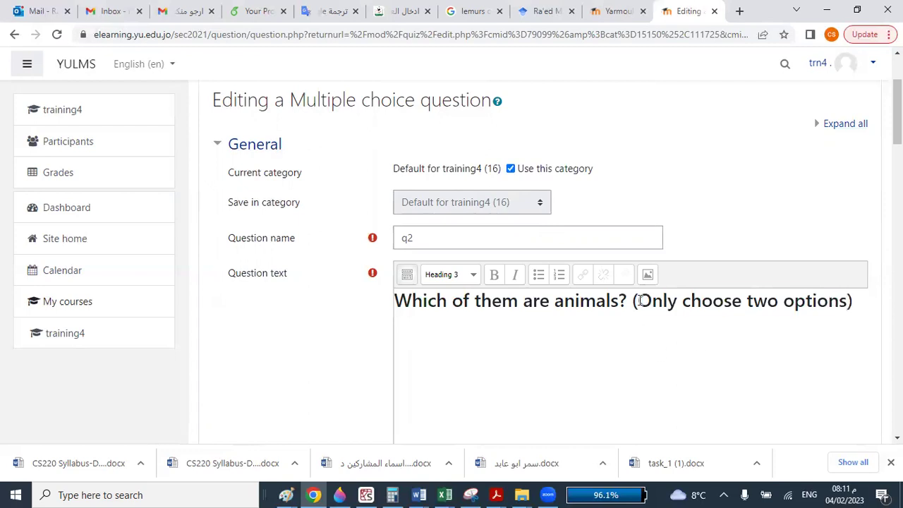
Step: Apply the Address format to the question text and put "(Only choose two options)" on its own line without a blank line between
left_click_drag(640, 301, 847, 301)
left_click(468, 277)
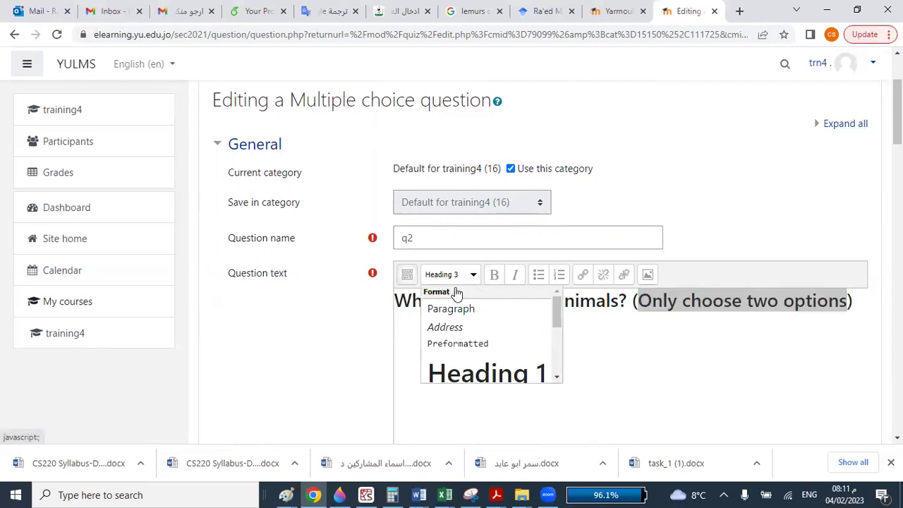
left_click(443, 325)
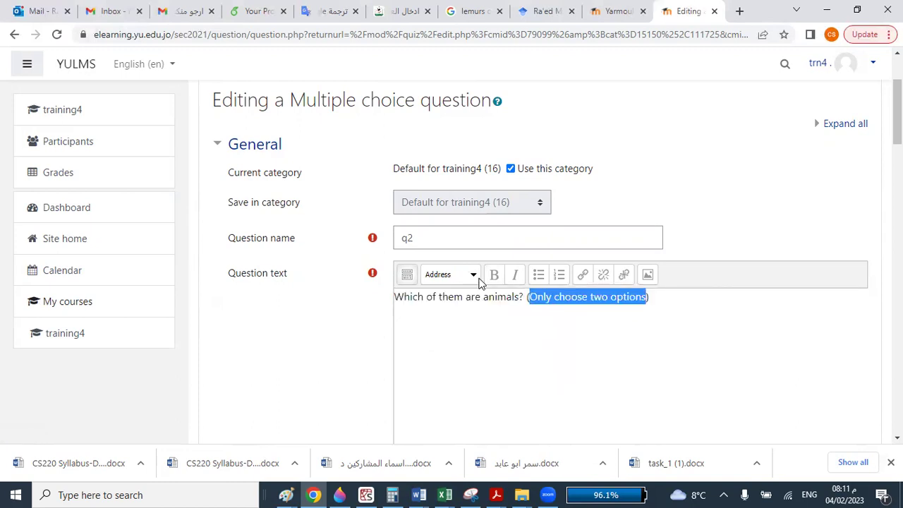
left_click(528, 297)
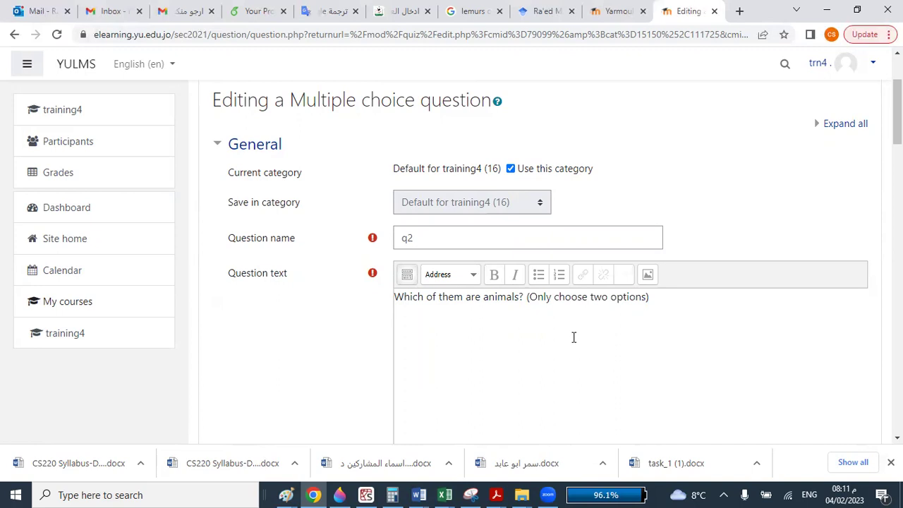
key("Return")
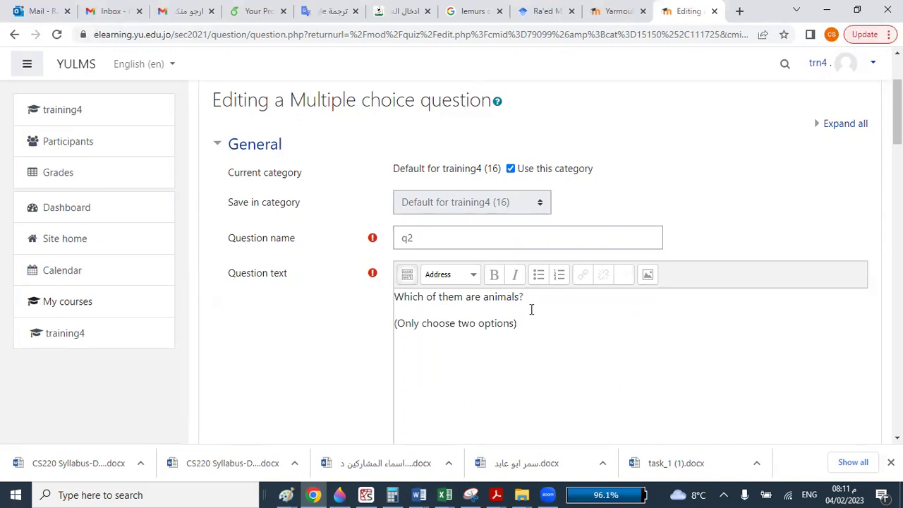
key("BackSpace")
key("shift+Return")
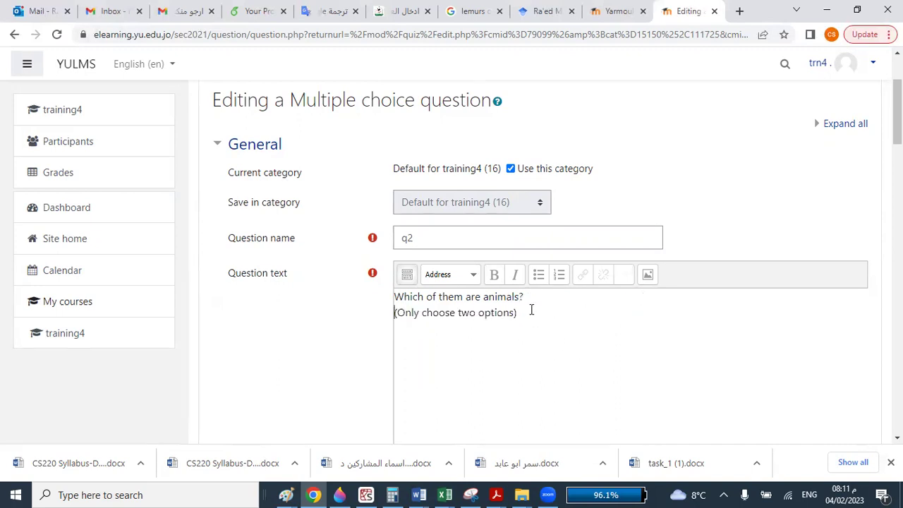
Step: Italicize "Only choose two options" in the question text
left_click_drag(515, 313, 394, 313)
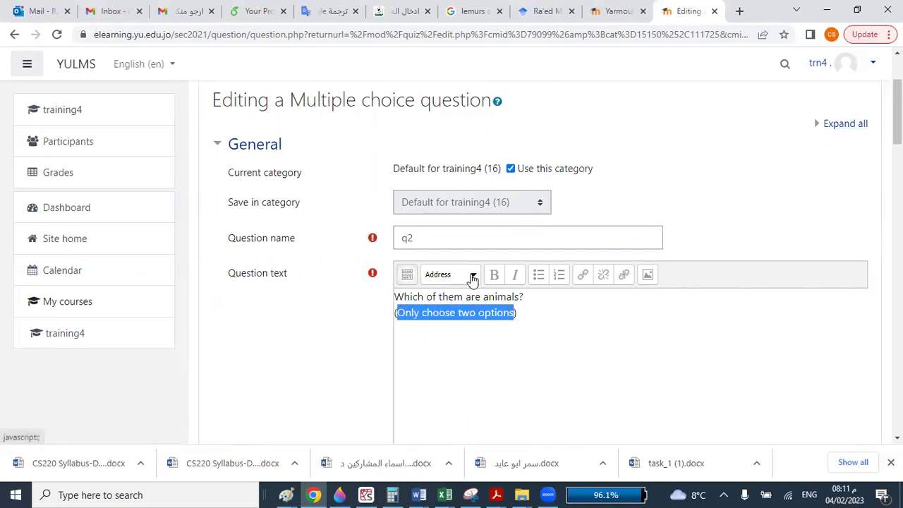
left_click(472, 274)
left_click(518, 277)
left_click(514, 275)
left_click(505, 297)
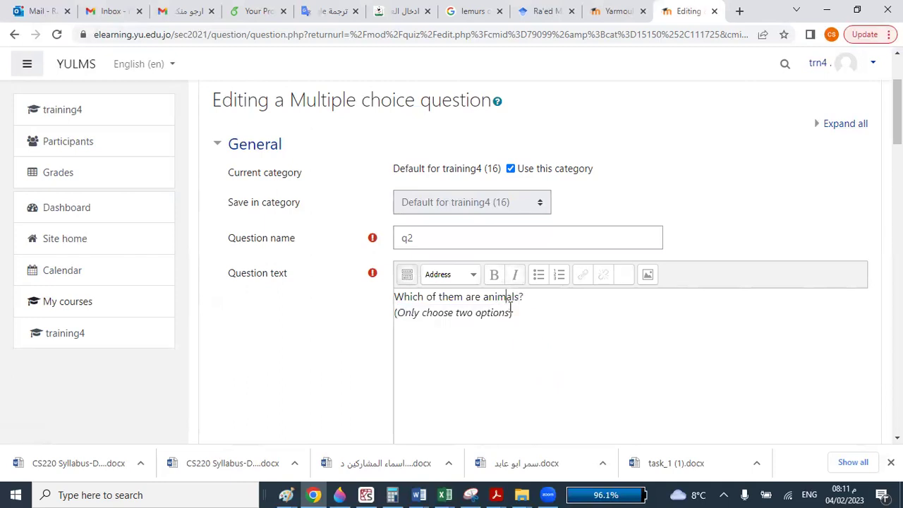
Step: Make the words "Only choose two options" bold and color them red
left_click_drag(512, 313, 395, 312)
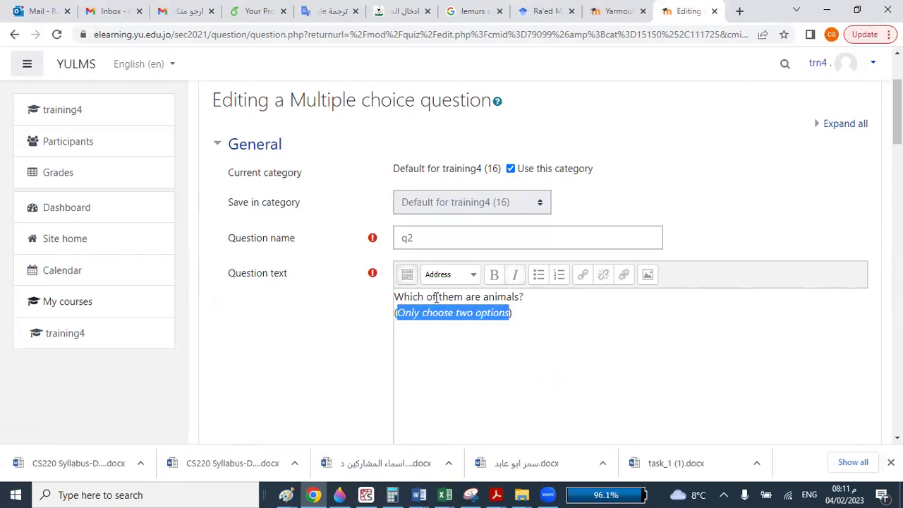
left_click(407, 274)
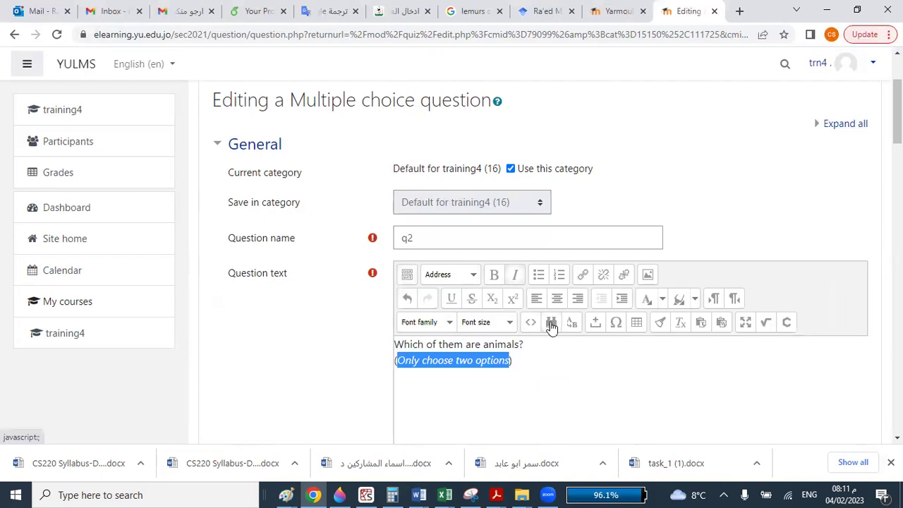
left_click(494, 275)
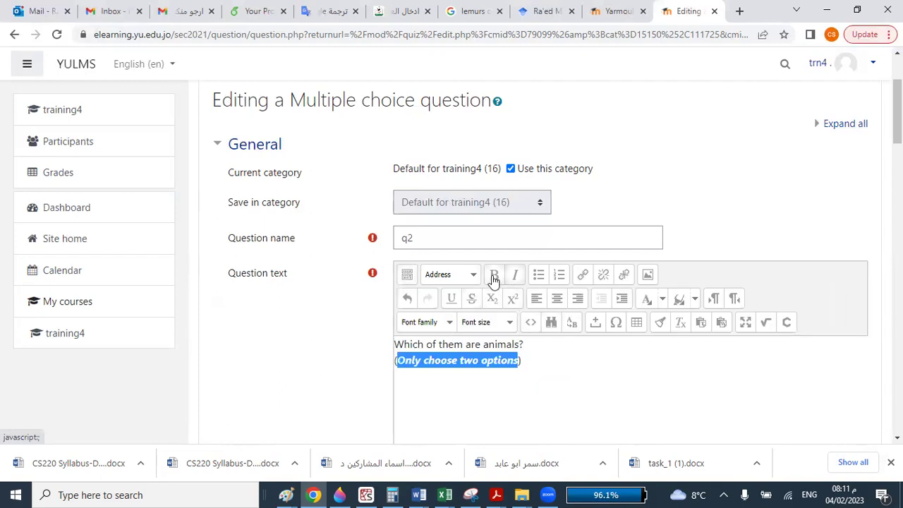
left_click(662, 299)
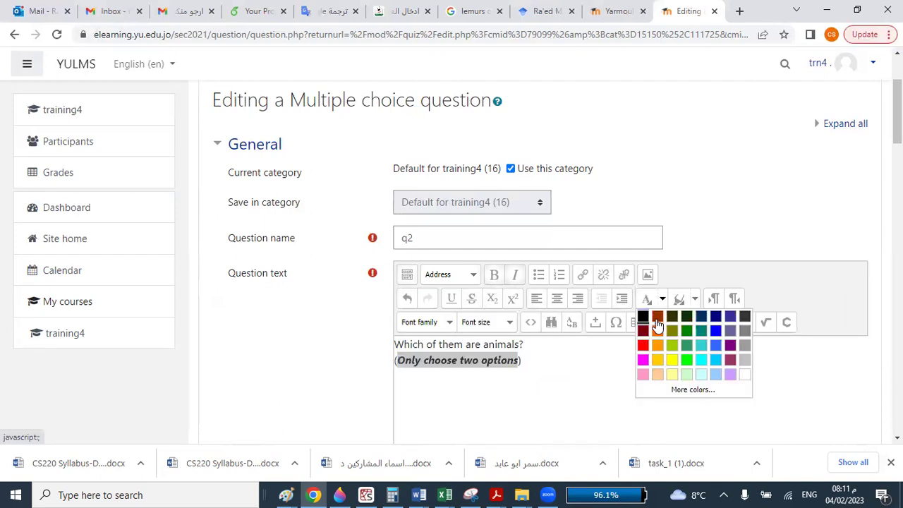
left_click(644, 347)
Step: Format the question text as Heading 2 and save the changes to question q2
left_click_drag(524, 343, 390, 347)
left_click(455, 274)
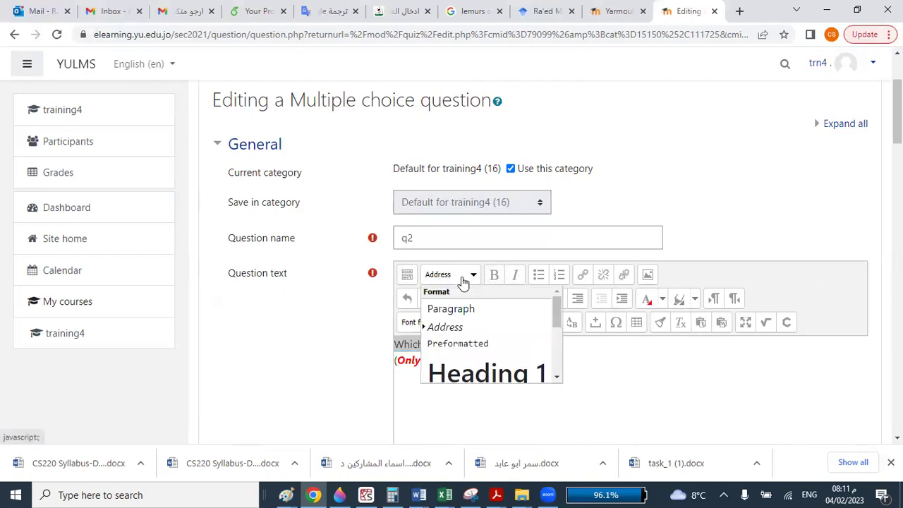
scroll(482, 349, "down", 1)
left_click(484, 349)
scroll(456, 291, "down", 1)
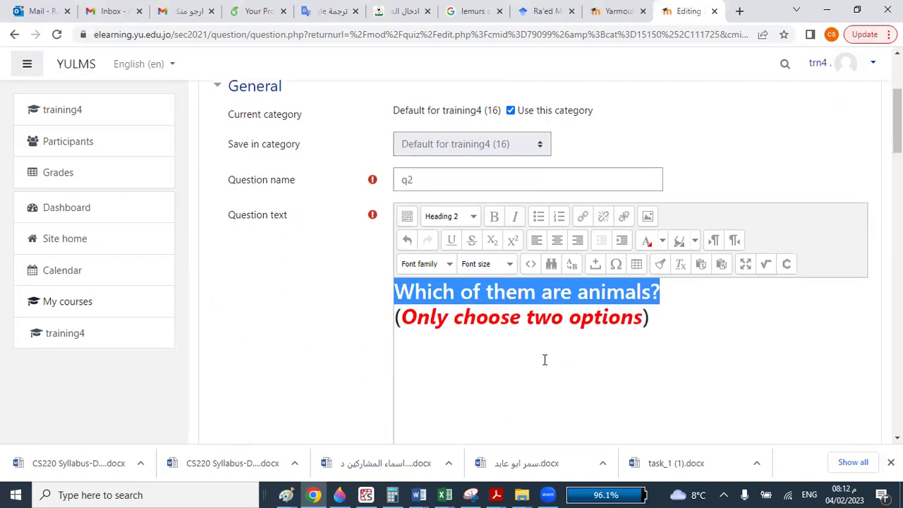
scroll(585, 326, "down", 6)
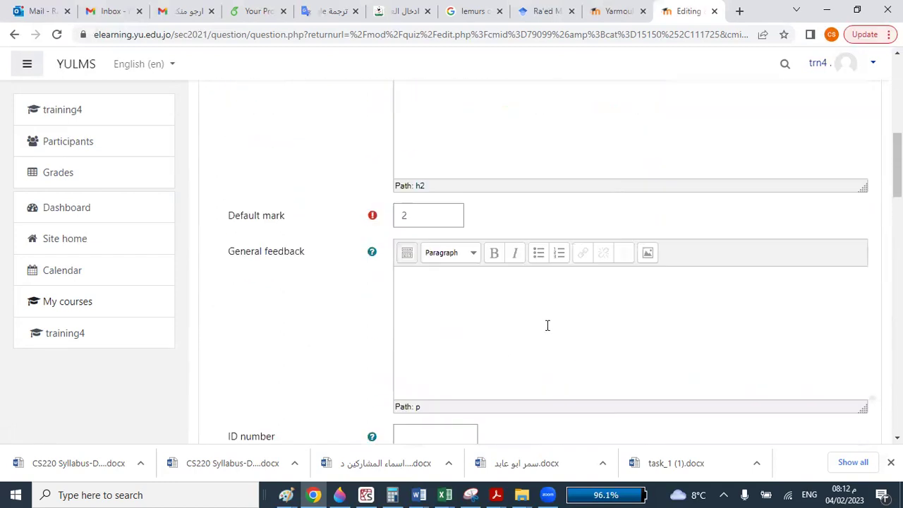
scroll(427, 371, "down", 5)
scroll(443, 393, "down", 13)
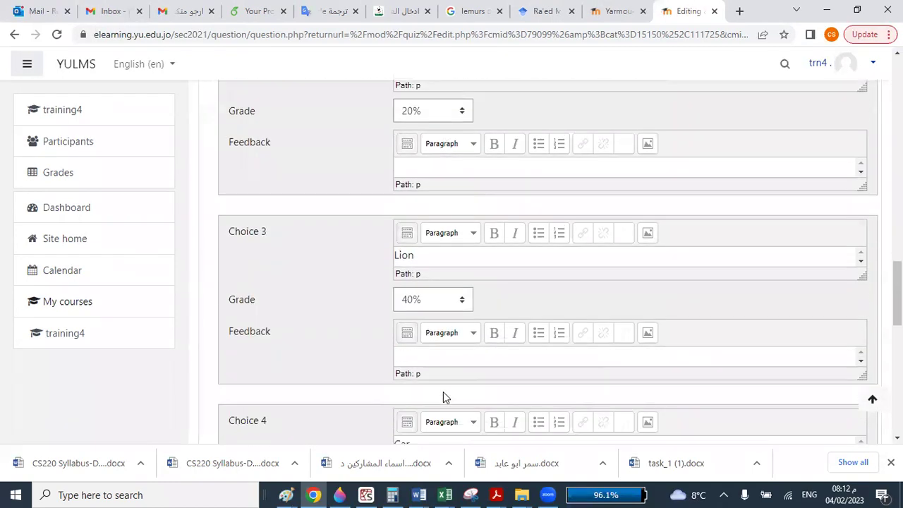
scroll(483, 405, "down", 2)
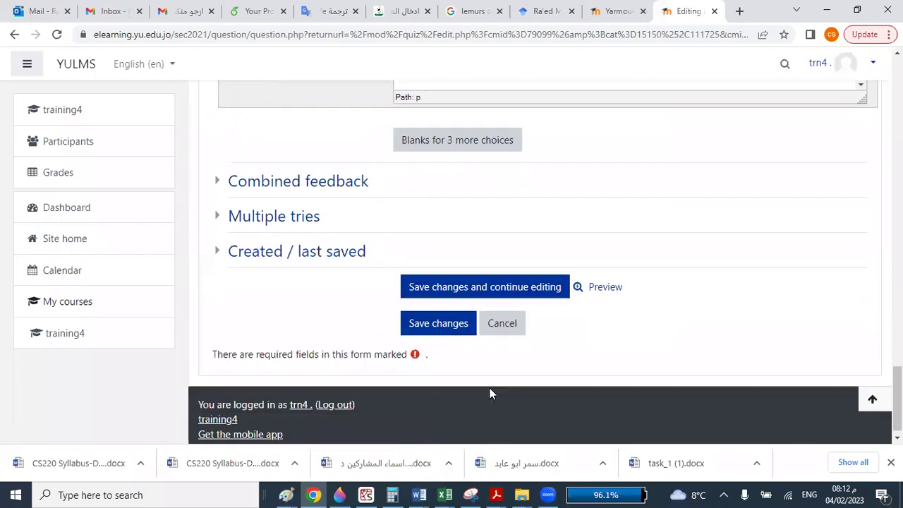
left_click(443, 321)
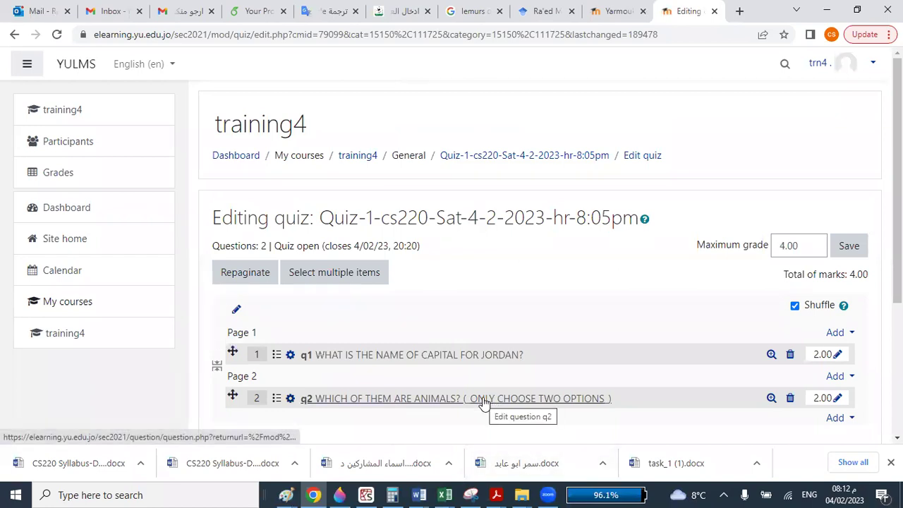
Step: Preview question q2, tick the Lion and Car choices as a trial, and close the preview without saving the response
left_click(770, 399)
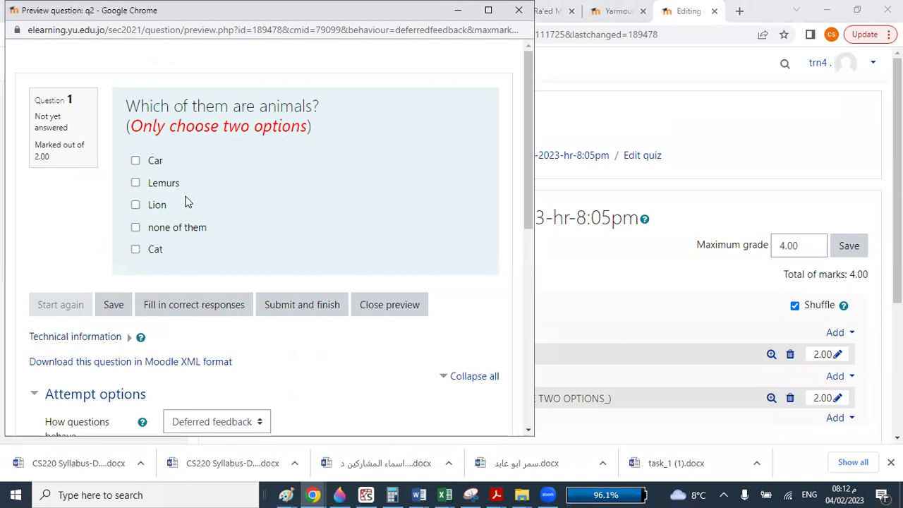
left_click(135, 204)
left_click(135, 162)
left_click(518, 12)
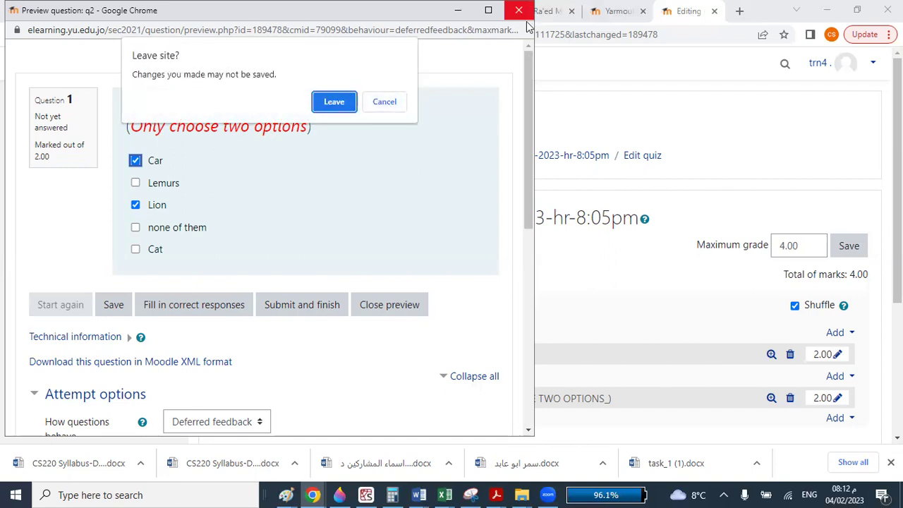
left_click(333, 102)
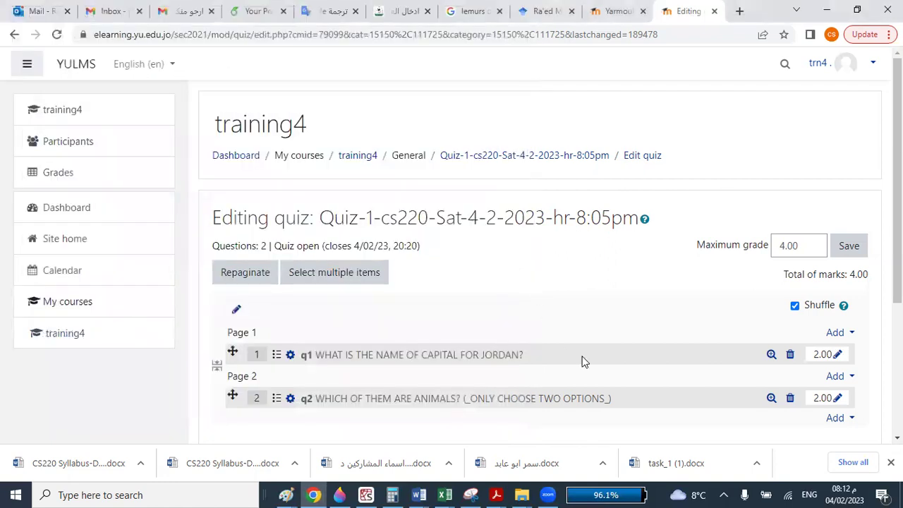
Step: Add a new Short answer question after q2 at the end of the quiz
scroll(670, 348, "down", 2)
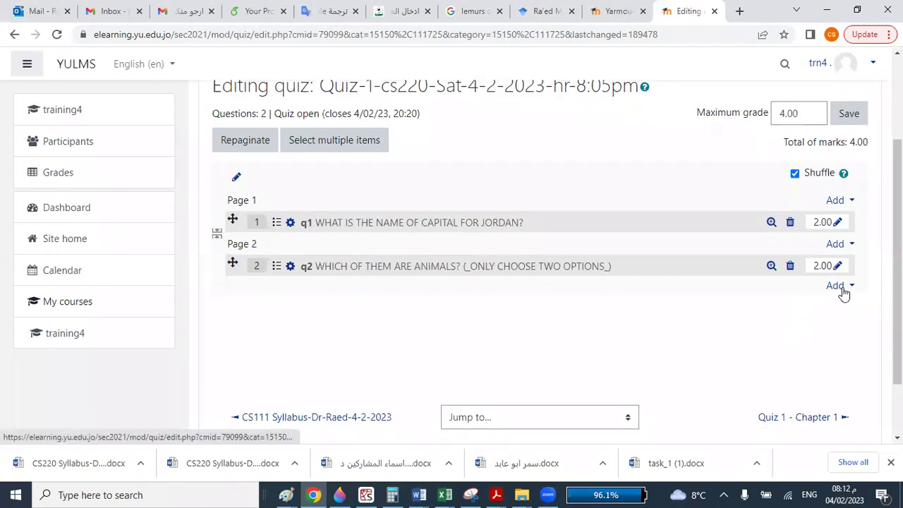
left_click(837, 288)
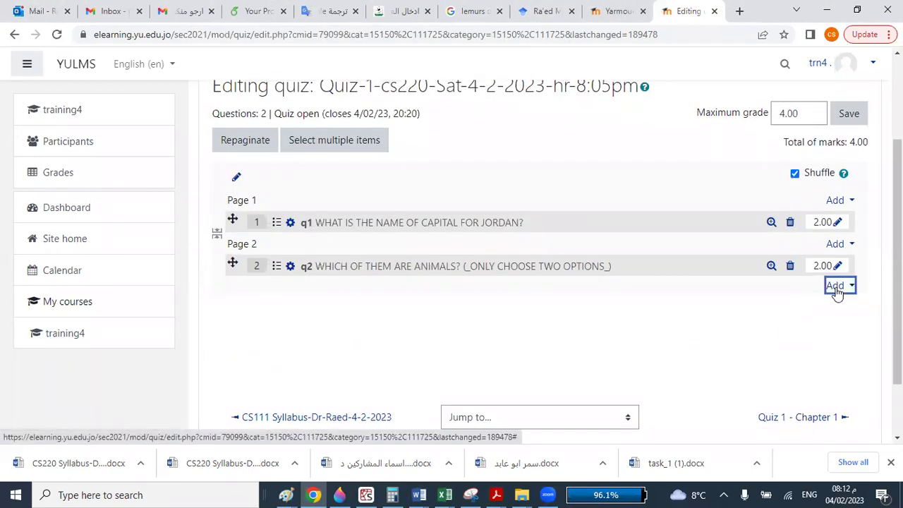
left_click(797, 311)
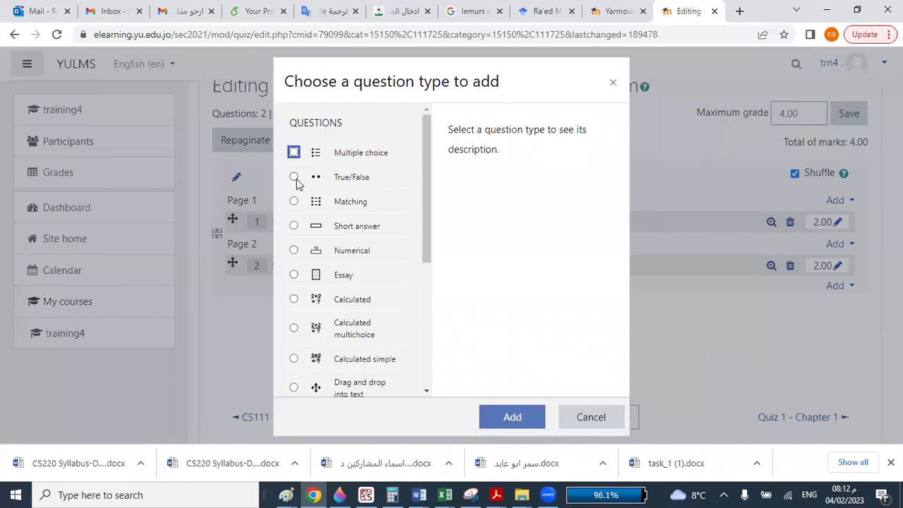
left_click(293, 227)
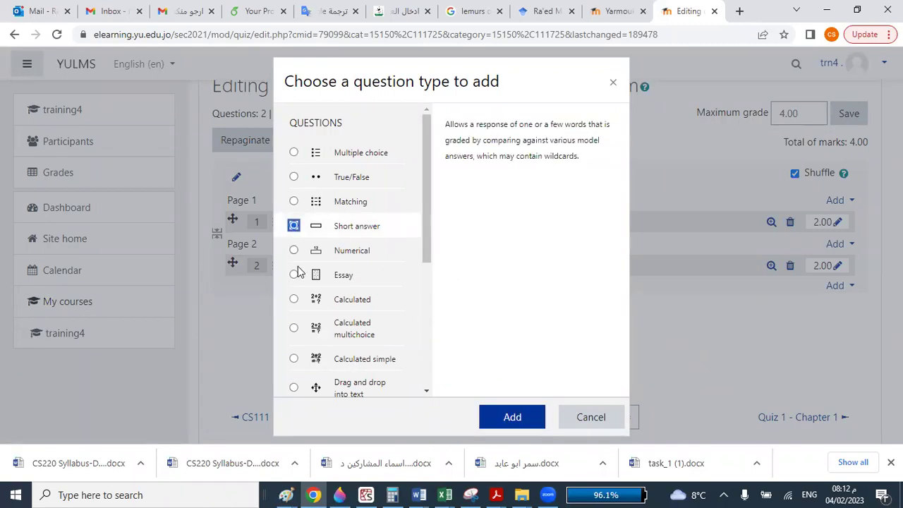
left_click(512, 417)
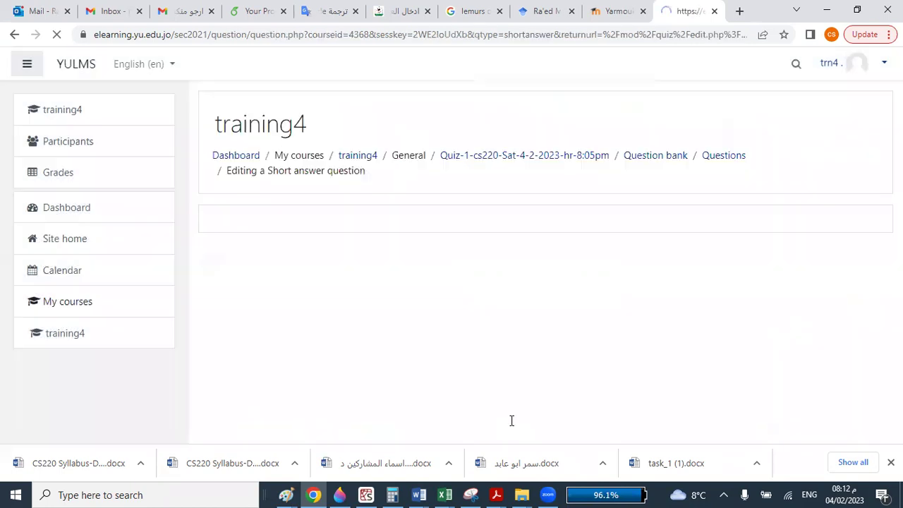
Step: Name the short answer question q3 and enter the question text "What is ( 5 + 6 ) equal"
left_click(425, 341)
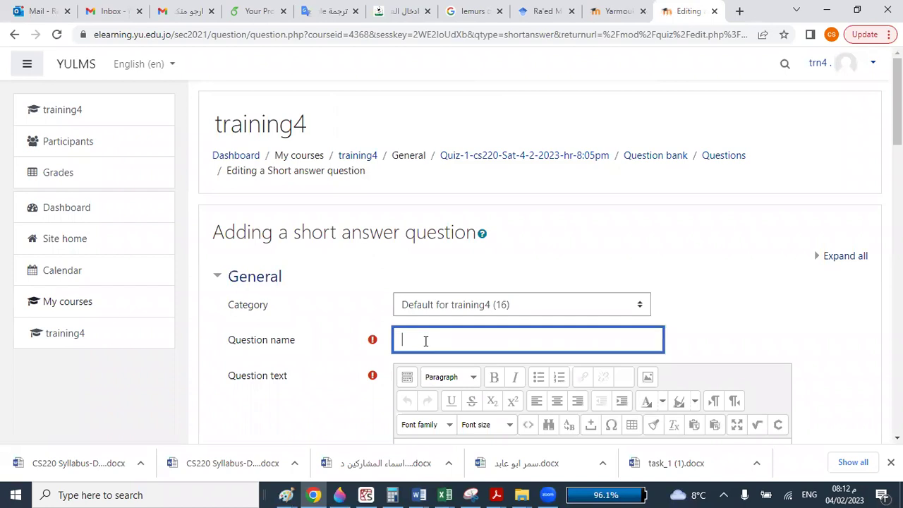
type("q3")
scroll(425, 341, "down", 4)
left_click(423, 191)
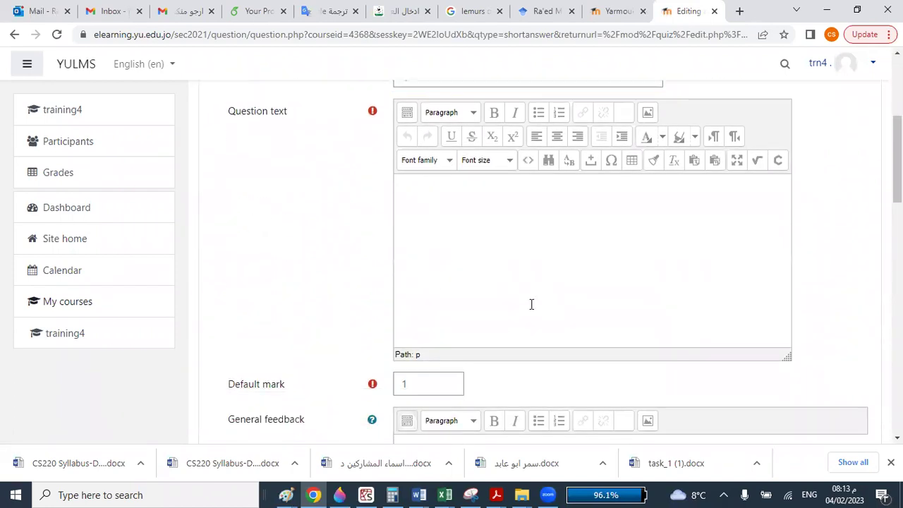
type("What is")
type("equal")
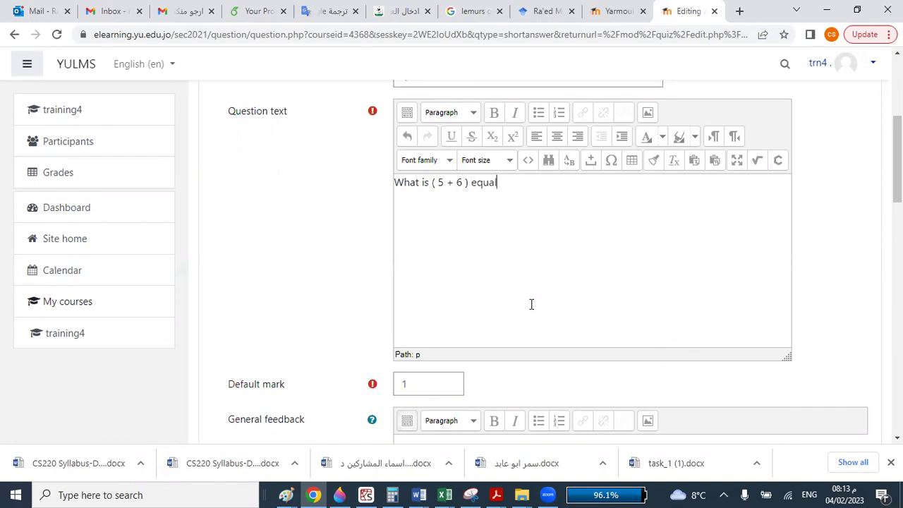
Step: Format the whole question text of q3 as Heading 2
left_click_drag(496, 187, 385, 182)
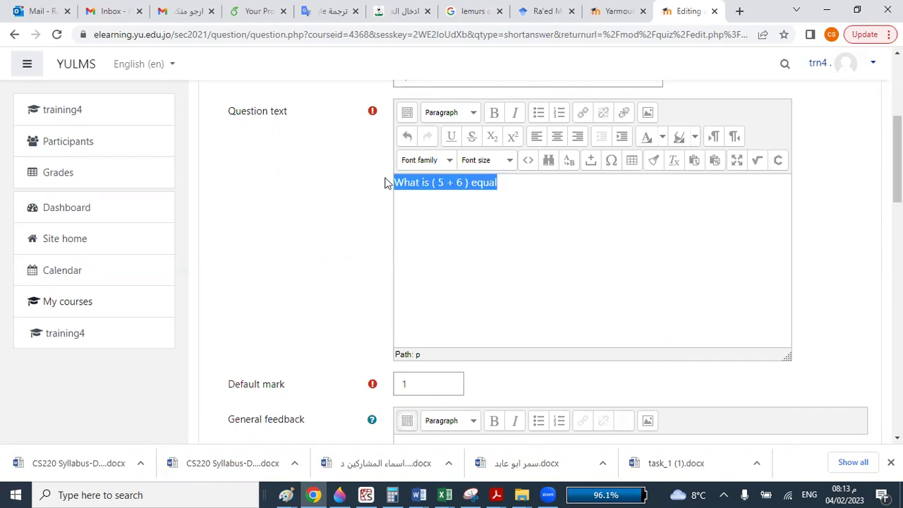
left_click(446, 118)
scroll(474, 201, "down", 2)
left_click(487, 186)
left_click(500, 252)
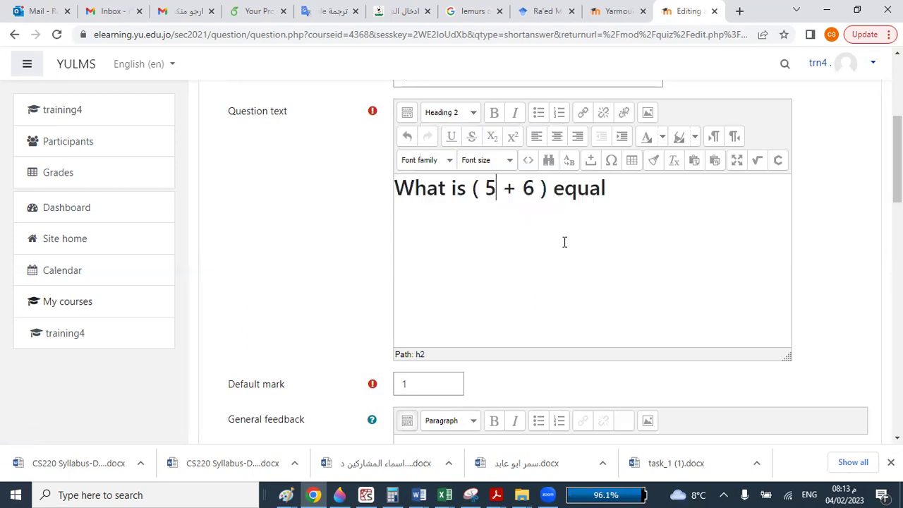
Step: Enter 11 as Answer 1 and give it a grade of 100%
scroll(518, 262, "down", 2)
double_click(403, 251)
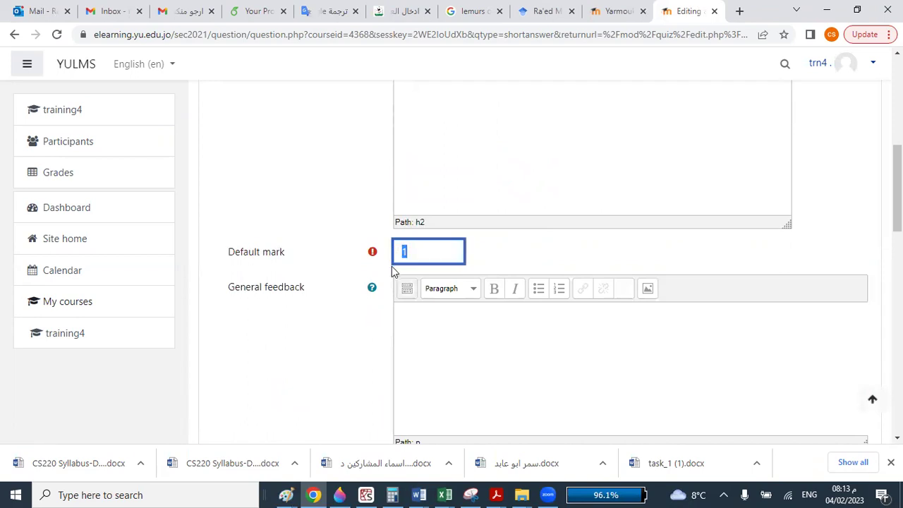
scroll(408, 282, "down", 3)
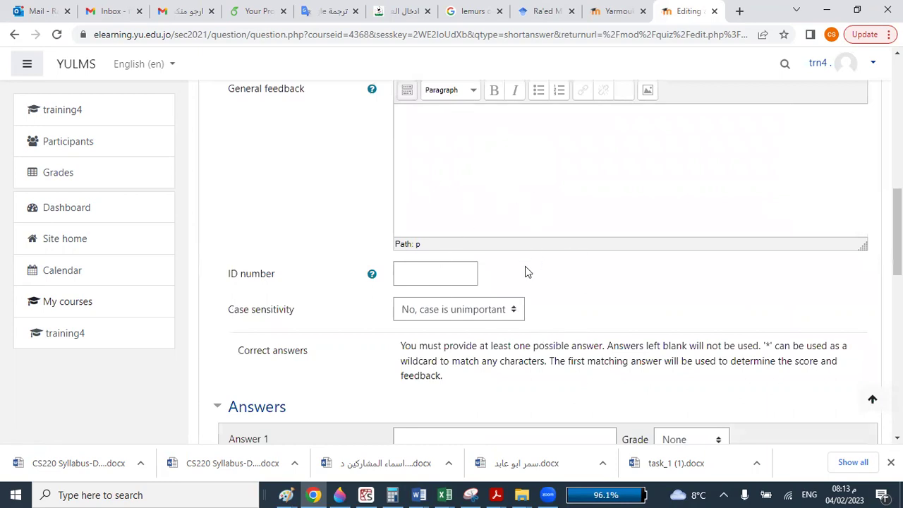
scroll(489, 277, "up", 3)
key("ctrl+minus")
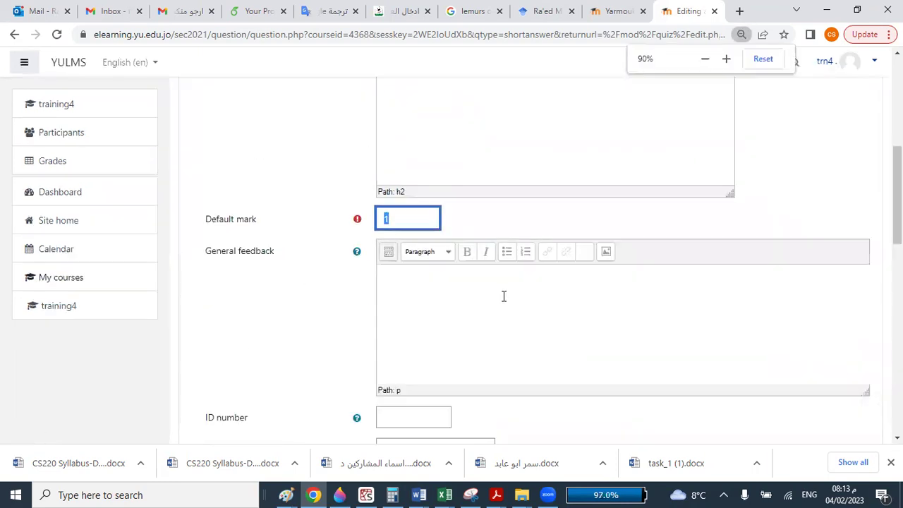
key("ctrl+minus")
scroll(448, 290, "down", 5)
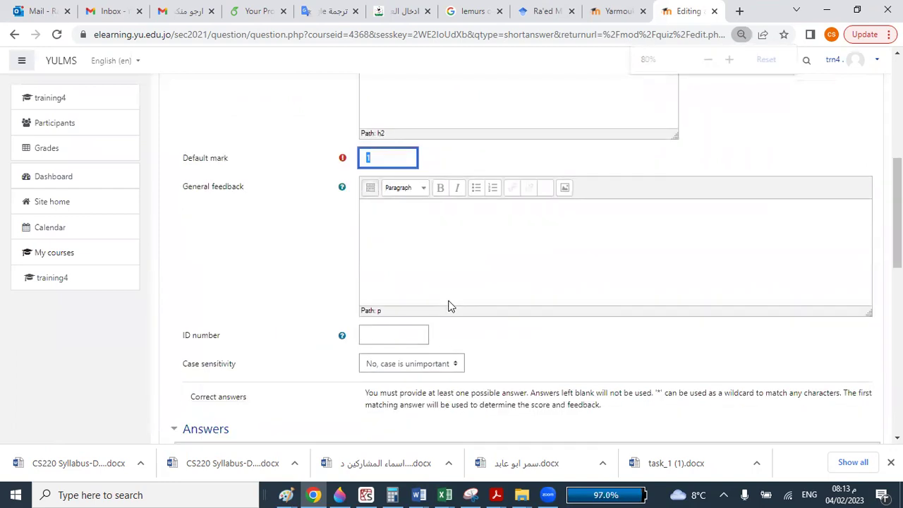
left_click(444, 170)
type("11")
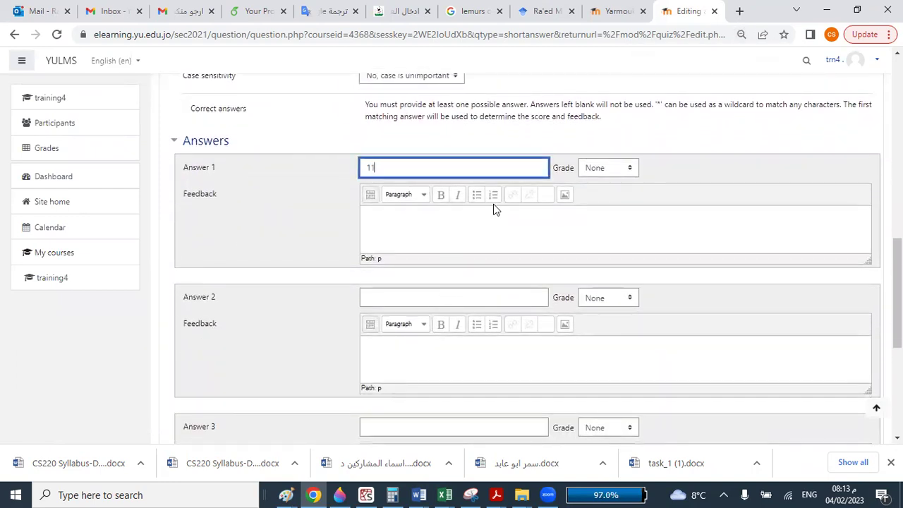
left_click(616, 171)
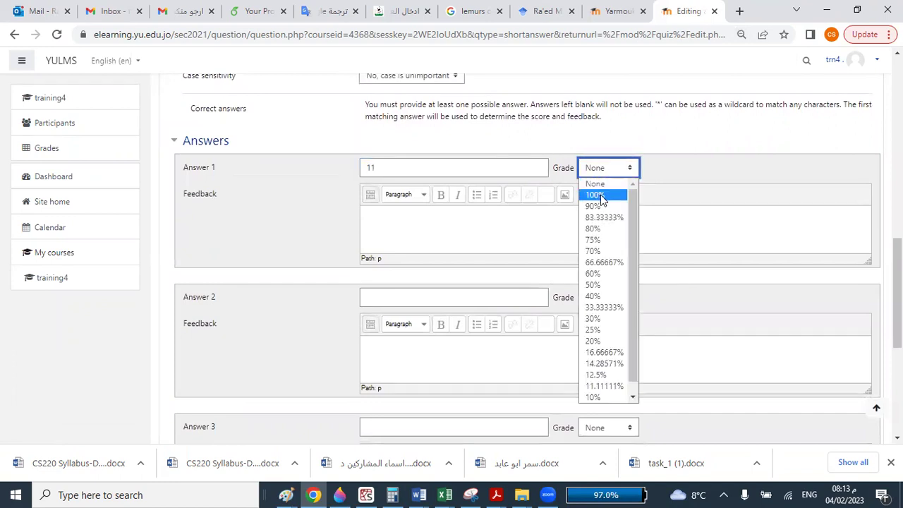
left_click(595, 194)
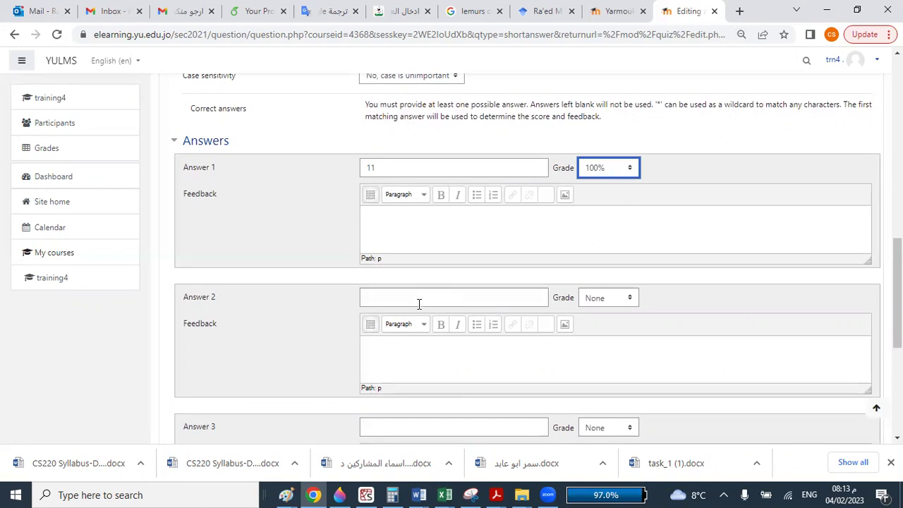
Step: Enter 11.0 as Answer 2 and give it a grade of 100%
left_click(382, 166)
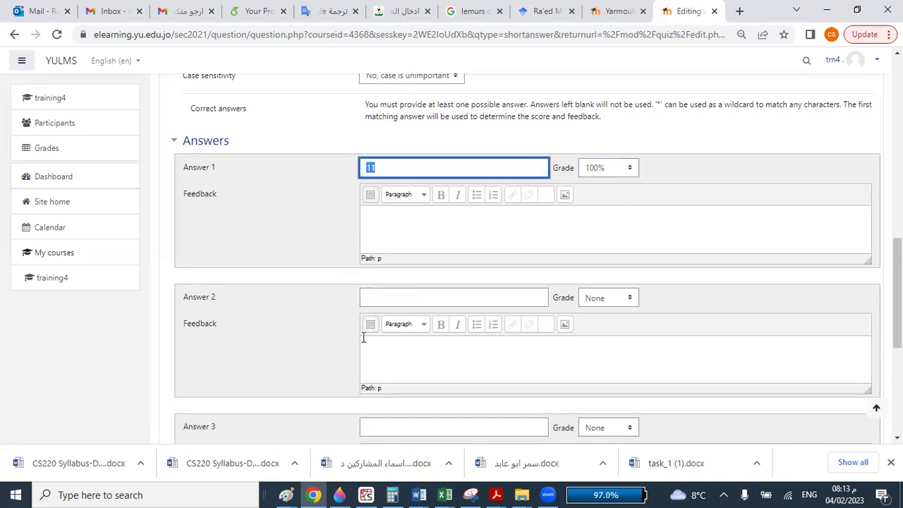
left_click(381, 295)
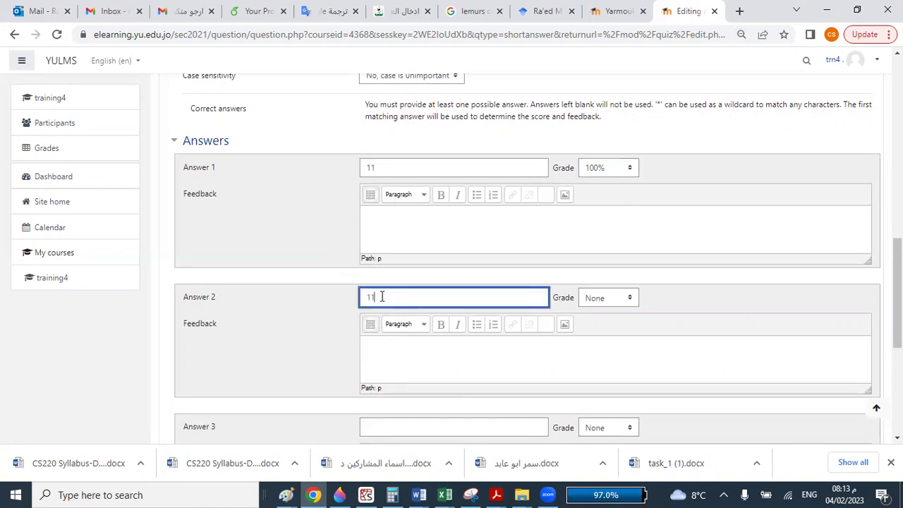
type(".0")
scroll(419, 346, "down", 1)
scroll(425, 344, "down", 1)
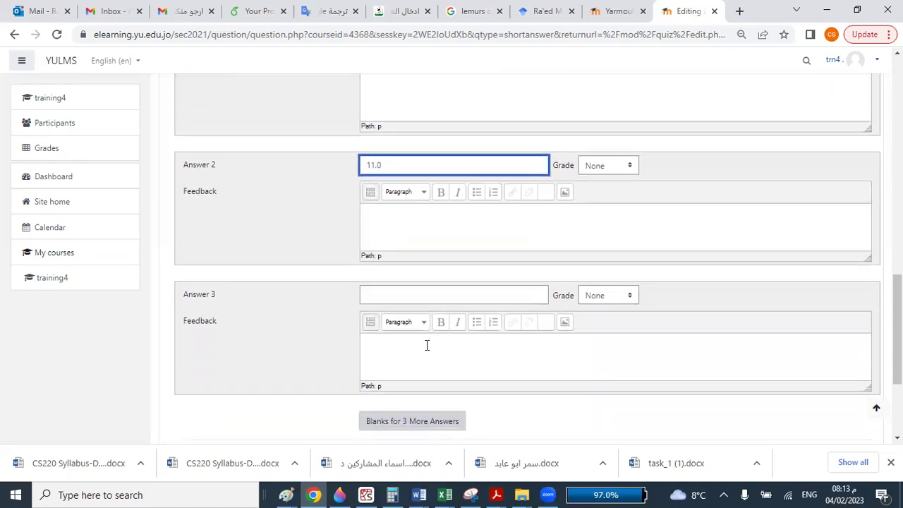
left_click(596, 167)
left_click(594, 191)
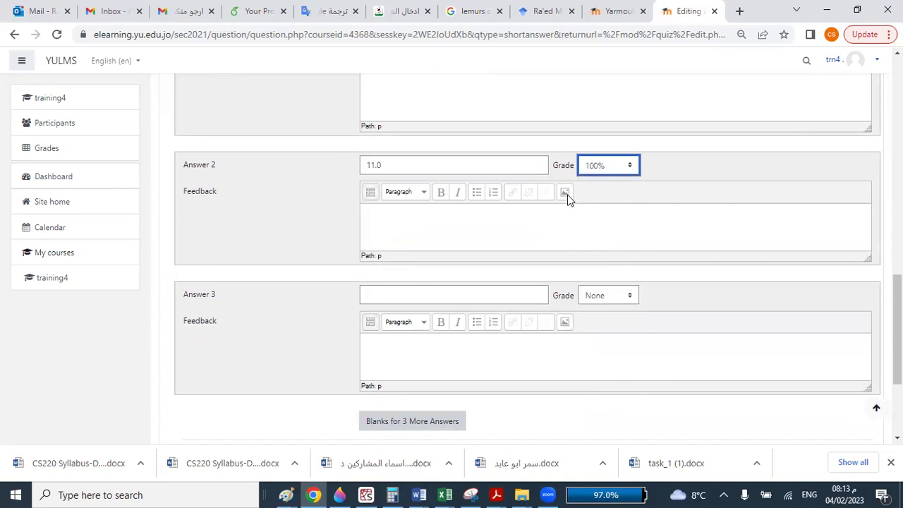
Step: Review the two accepted answers and save the new question q3 to the quiz
scroll(389, 207, "up", 2)
left_click(395, 165)
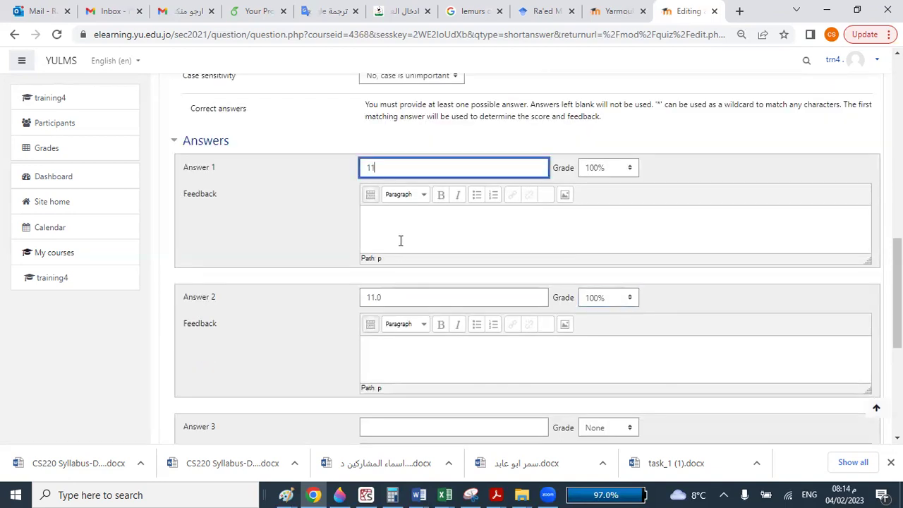
left_click(382, 295)
scroll(389, 326, "down", 3)
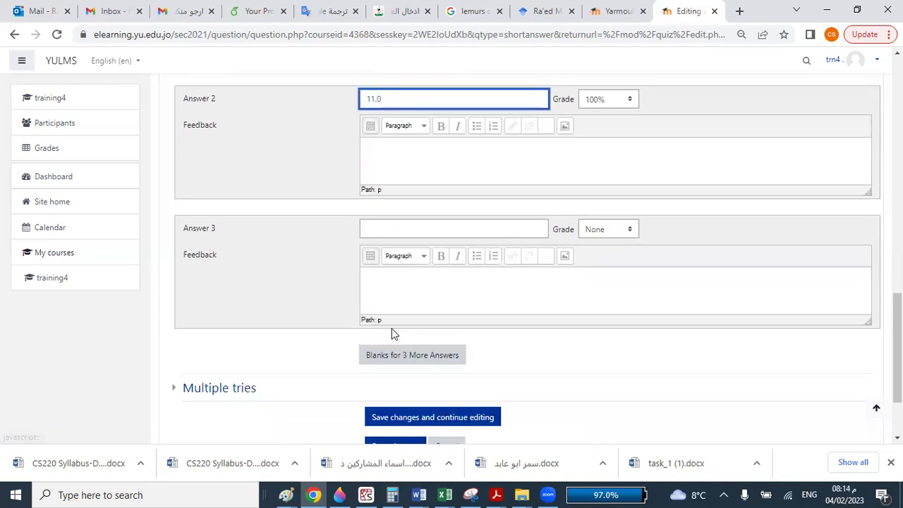
scroll(391, 328, "down", 2)
left_click(393, 344)
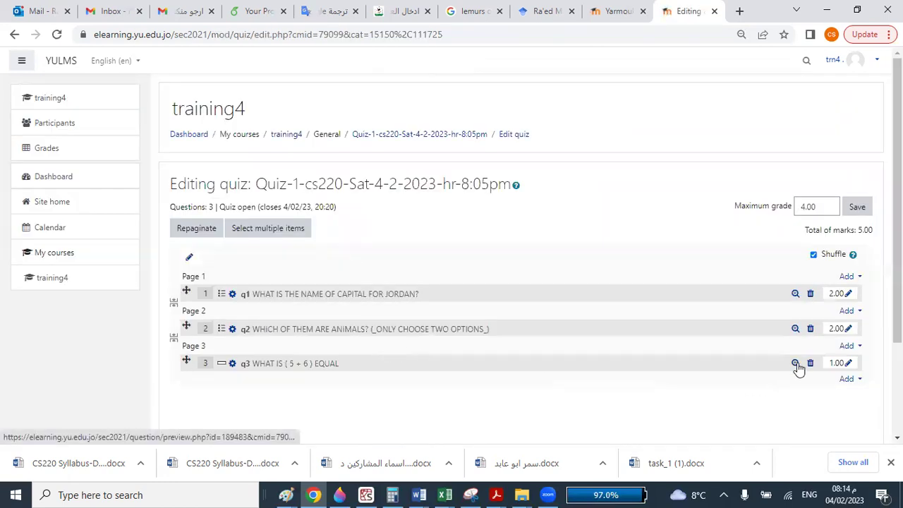
Step: Preview question q3, enter 11 as a trial answer, save the response and close the preview
left_click(795, 363)
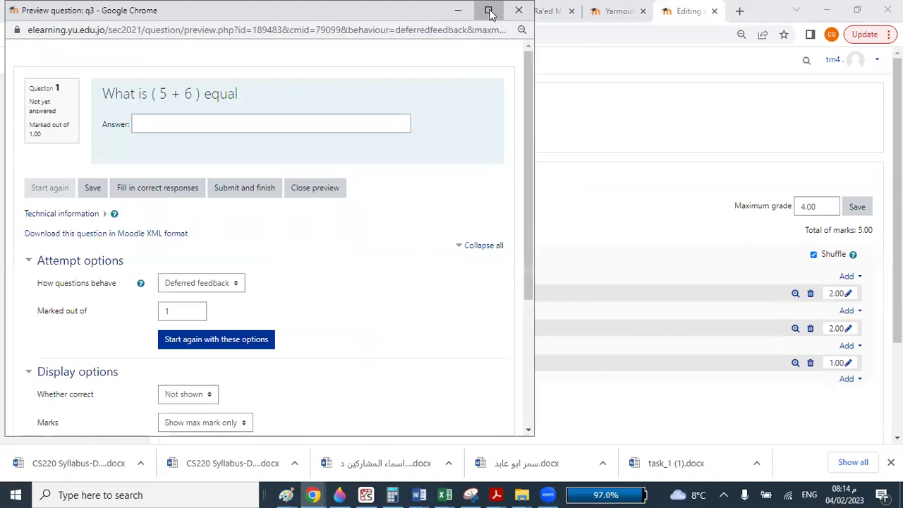
left_click(488, 11)
left_click(158, 120)
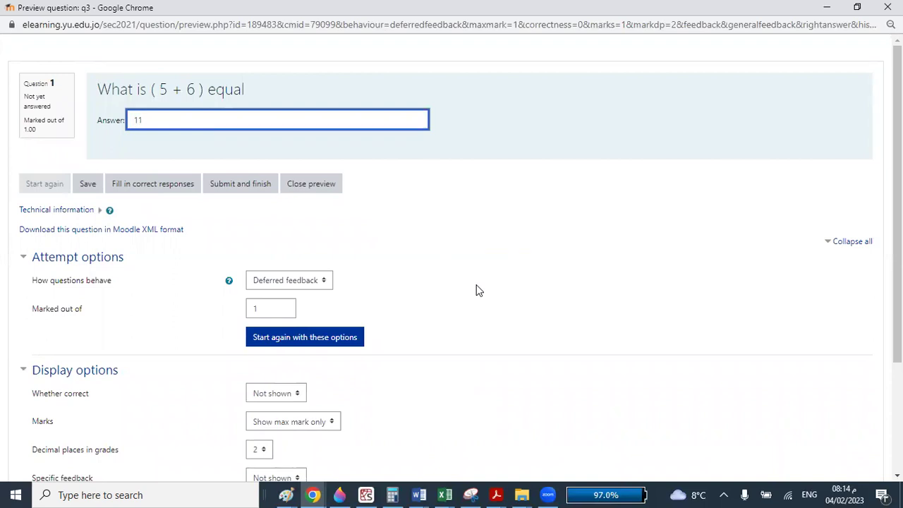
left_click(83, 183)
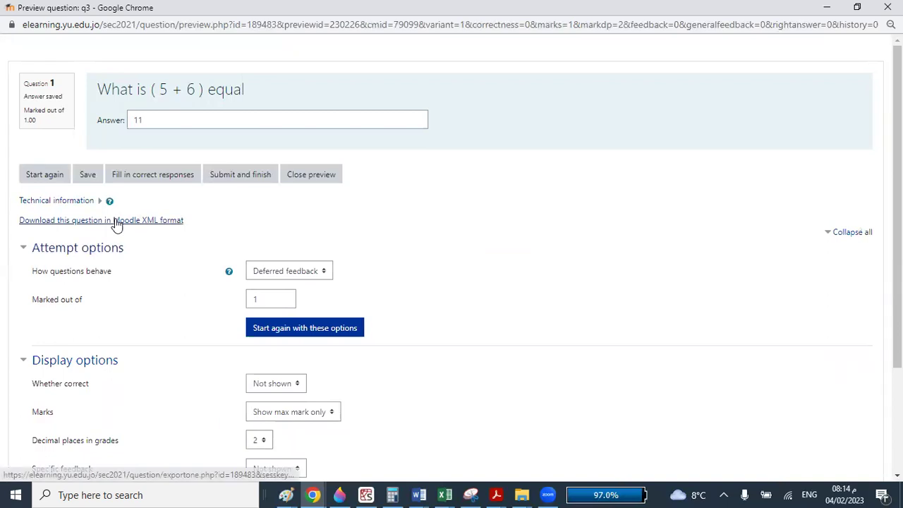
left_click(883, 8)
Step: Open question q3 for editing and insert "the capital of Iraq" before "( 5 + 6 )" in the question text
left_click(306, 365)
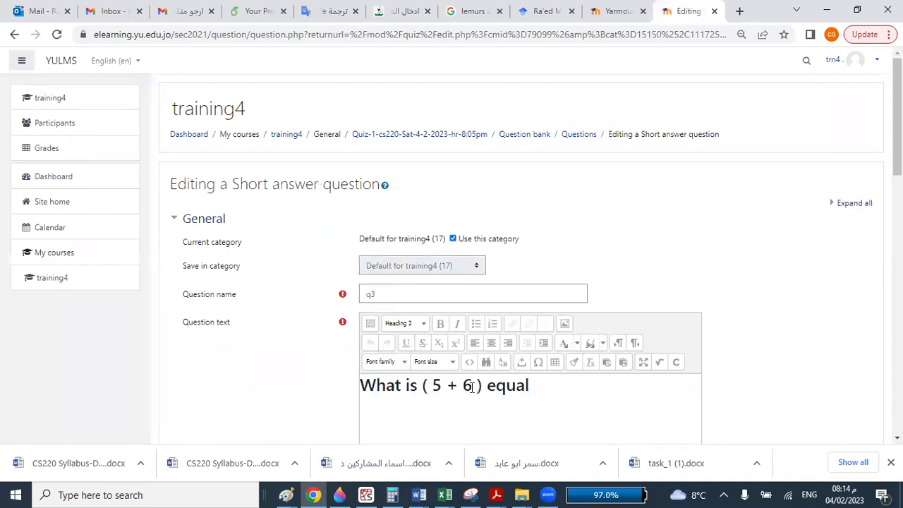
key("Left")
key("Left")
key("Left")
key("Left")
key("Left")
key("Left")
type("the ")
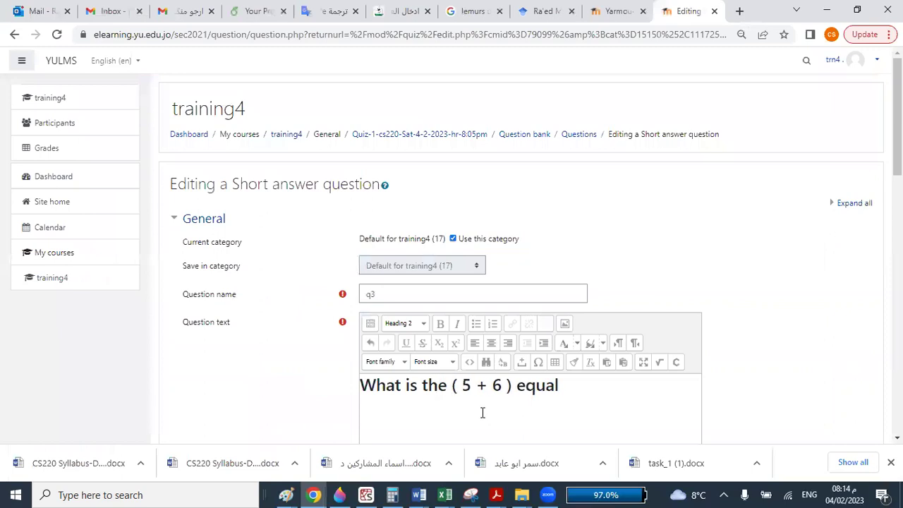
type("capit")
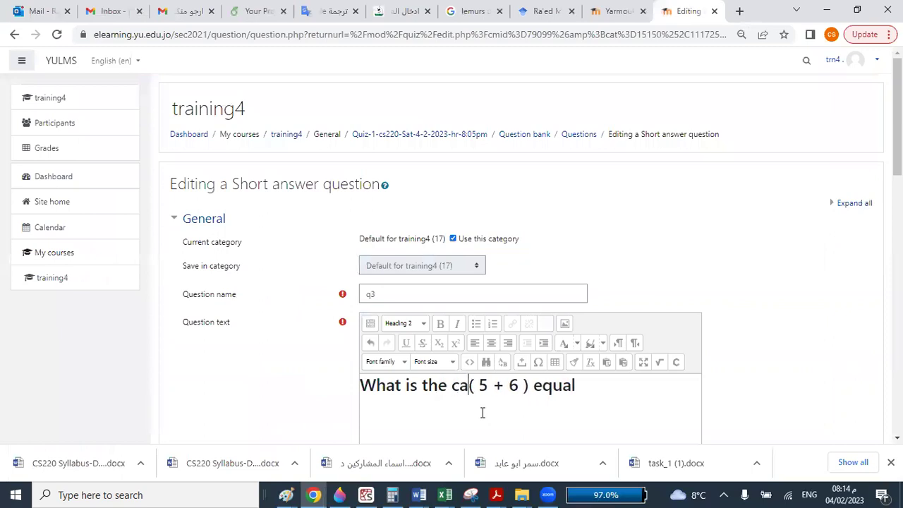
type("al")
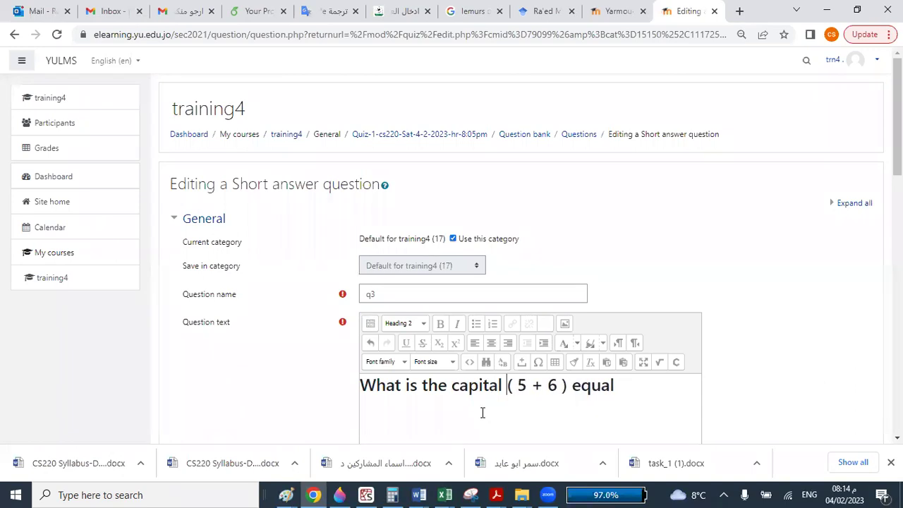
type(" of Ir")
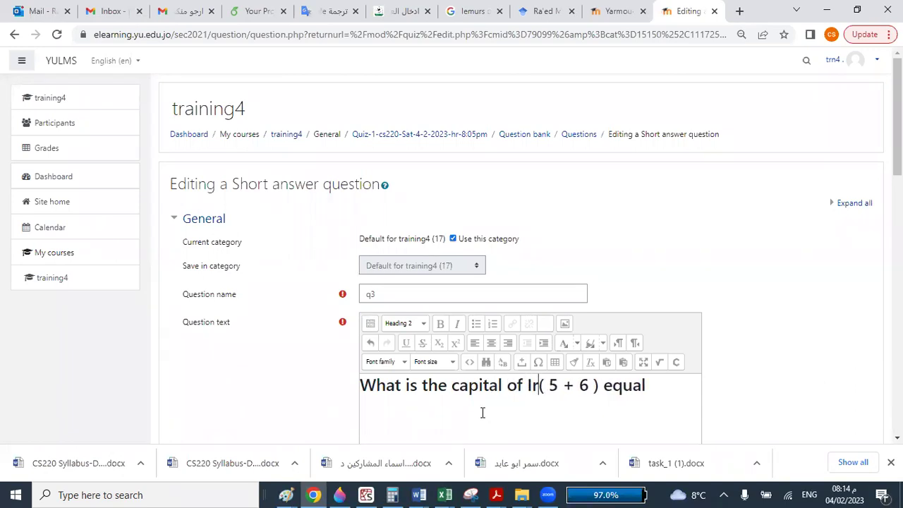
type("aq")
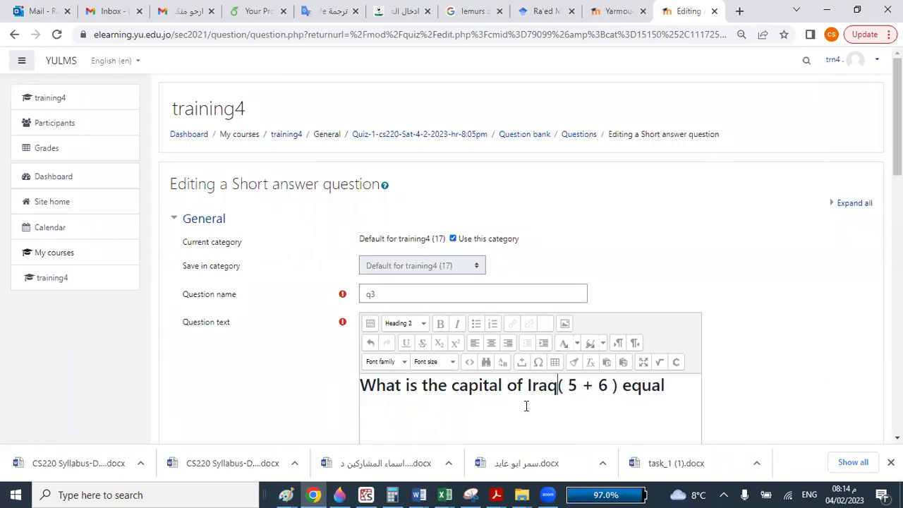
Step: Insert "name" before "capital" and replace "( 5 + 6 ) equal" with a question mark in the question text
left_click(452, 387)
type("name")
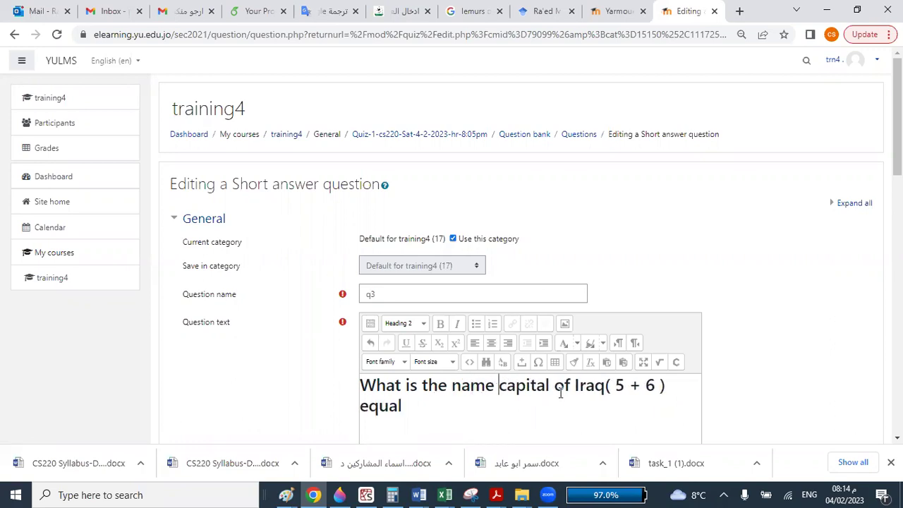
left_click_drag(606, 386, 669, 384)
key("BackSpace")
key("BackSpace")
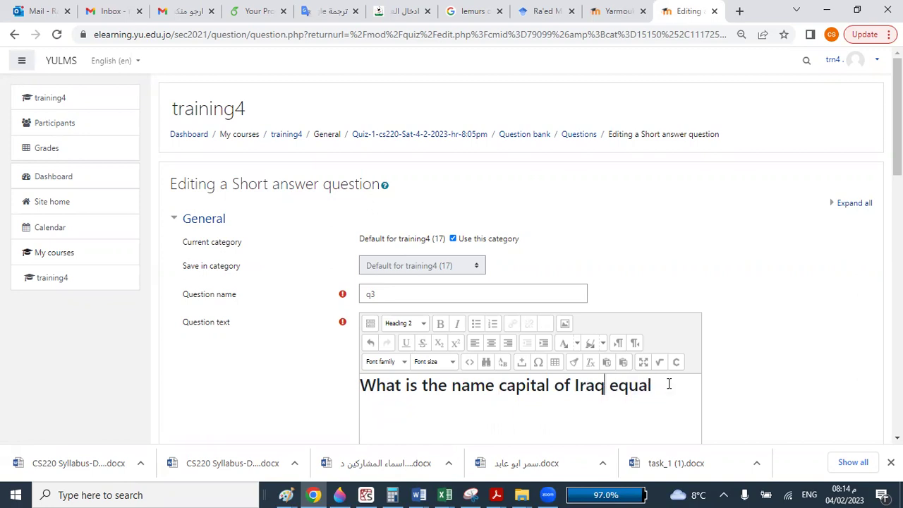
double_click(632, 384)
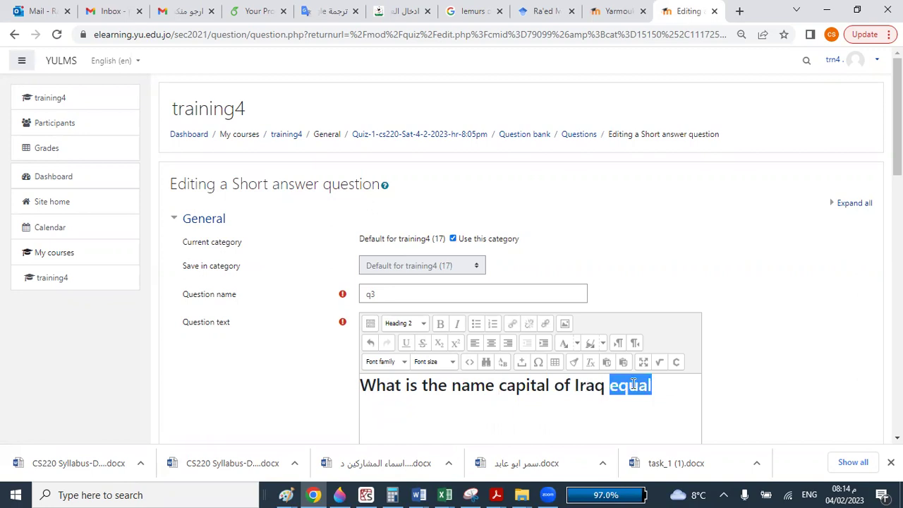
key("BackSpace")
type("?")
Step: Replace the text of Answer 1 with "Bagdad"
scroll(581, 380, "down", 2)
scroll(422, 371, "down", 5)
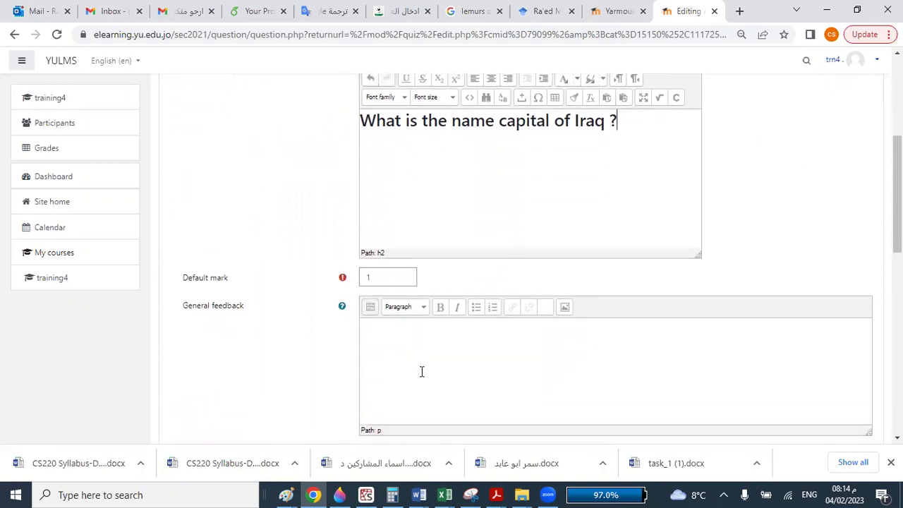
left_click(377, 378)
double_click(369, 378)
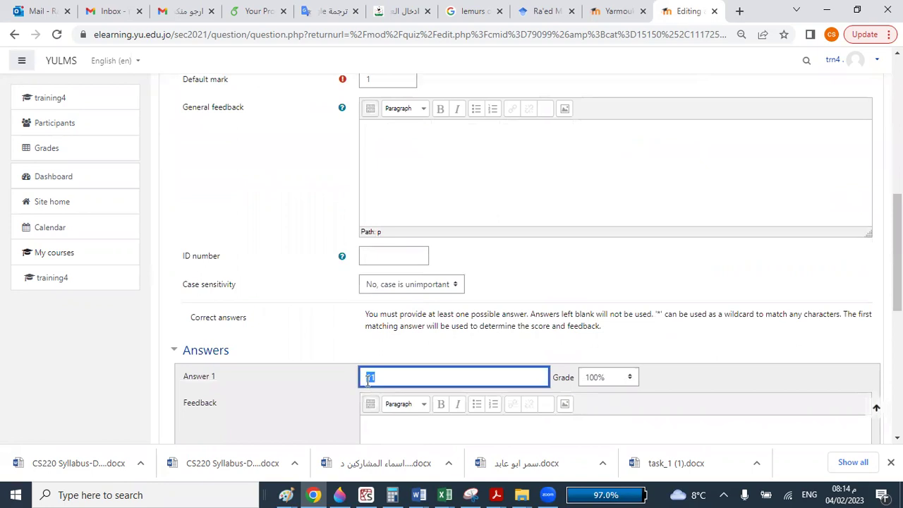
type("1")
type("agdad")
Step: Replace the text of Answer 2 with "bagdad" and save question q3
scroll(367, 379, "down", 2)
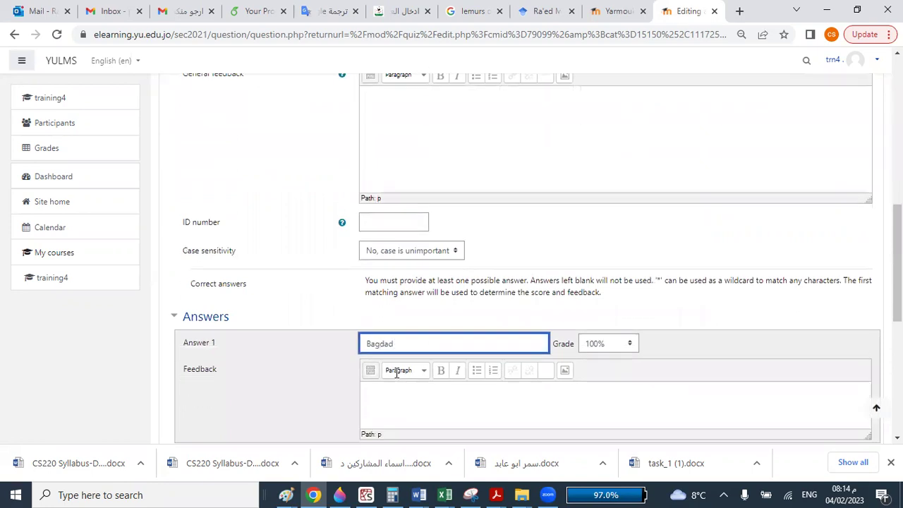
left_click_drag(391, 374, 350, 378)
type("baga")
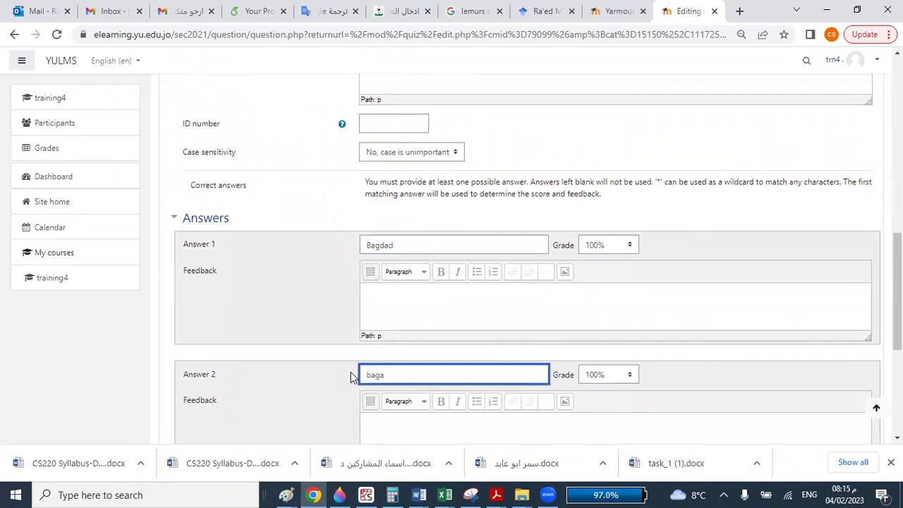
key("BackSpace")
type("dad")
scroll(452, 377, "down", 4)
left_click(382, 346)
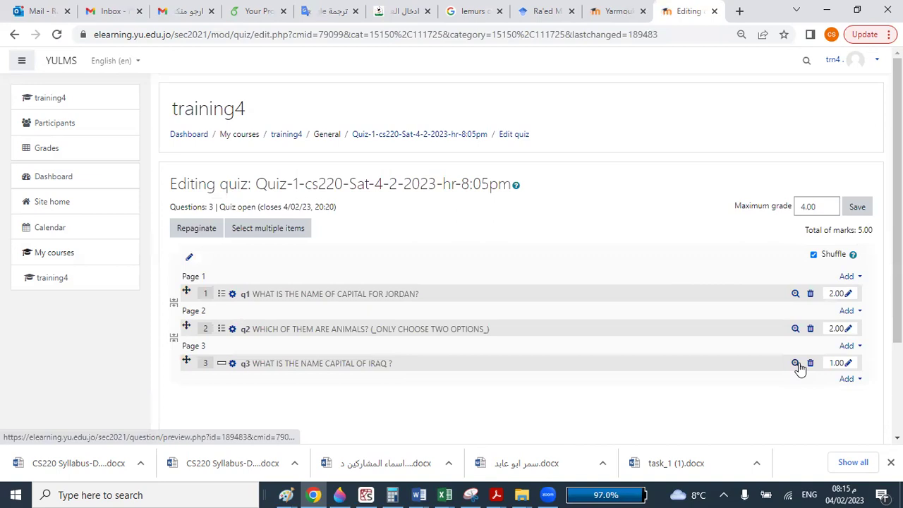
Step: Preview question q3 and enter "bagdad" as a trial answer, then capitalize it to "Bagdad"
left_click(795, 363)
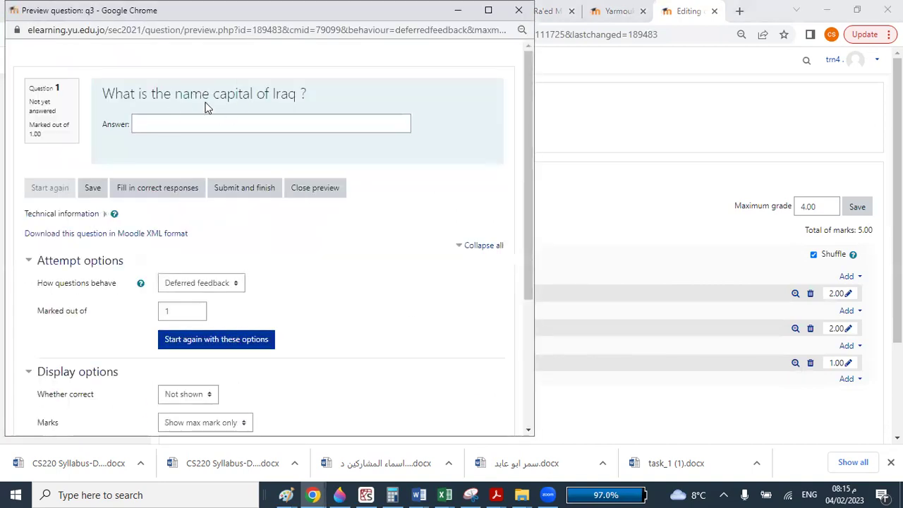
left_click(171, 120)
type("baga")
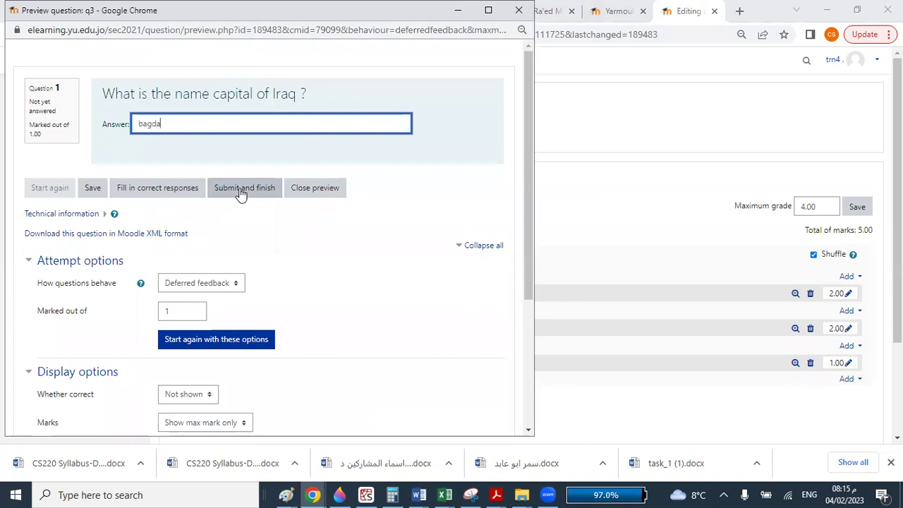
type("ad")
left_click_drag(143, 127, 140, 128)
type("B")
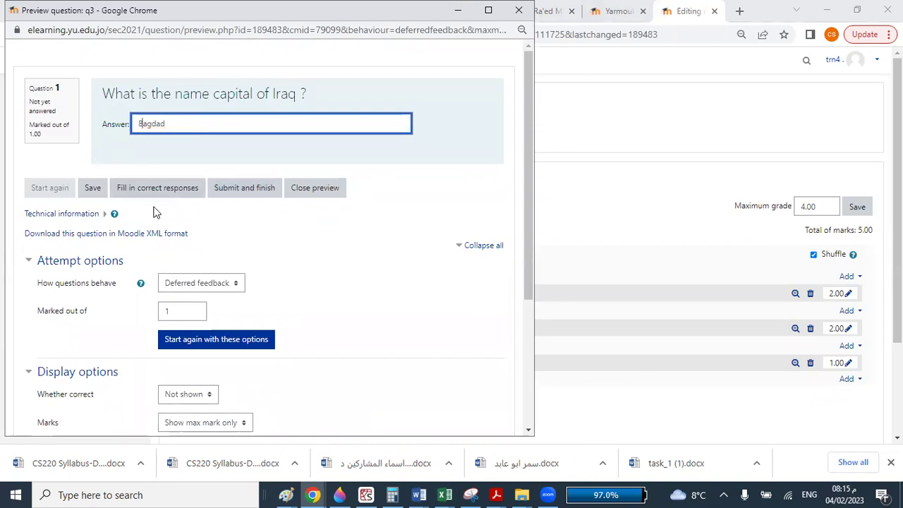
Step: Change the trial answer to "Bagadaad", save the response and close the preview
left_click_drag(156, 124, 148, 128)
key("Right")
key("BackSpace")
type("ada")
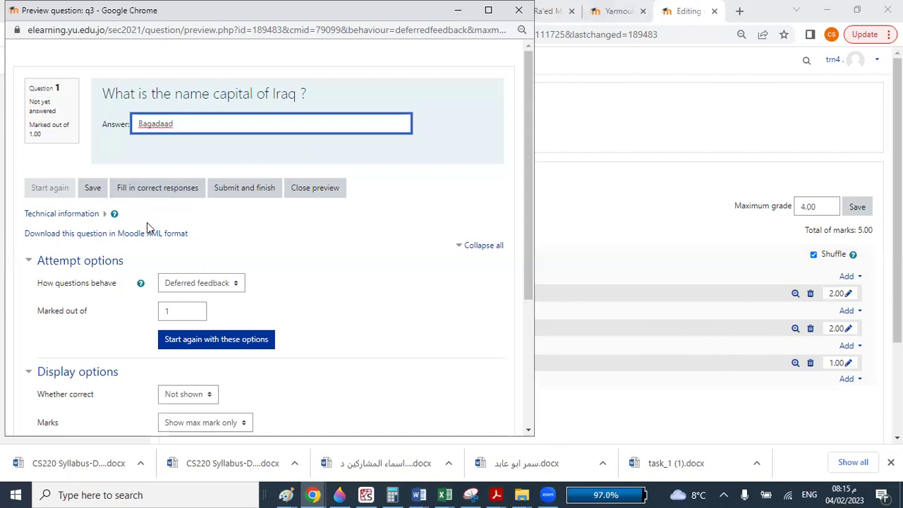
left_click(517, 9)
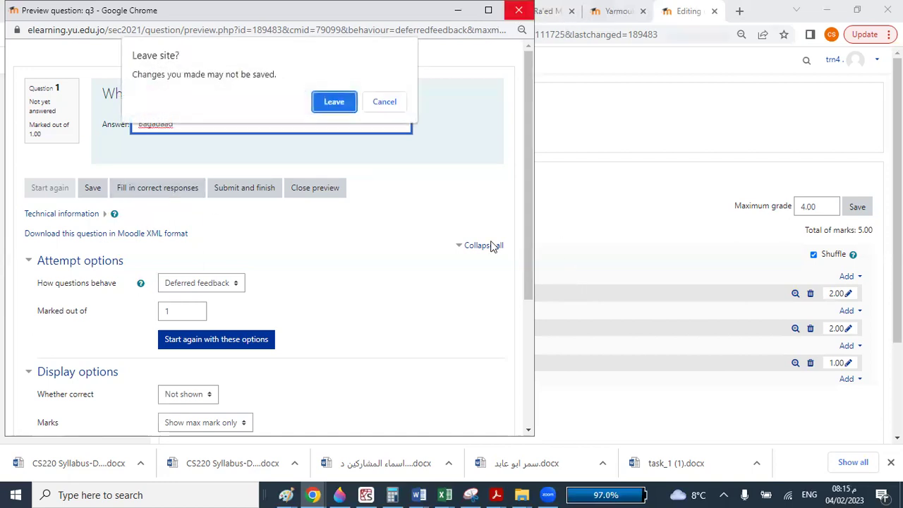
left_click(384, 102)
scroll(242, 349, "down", 3)
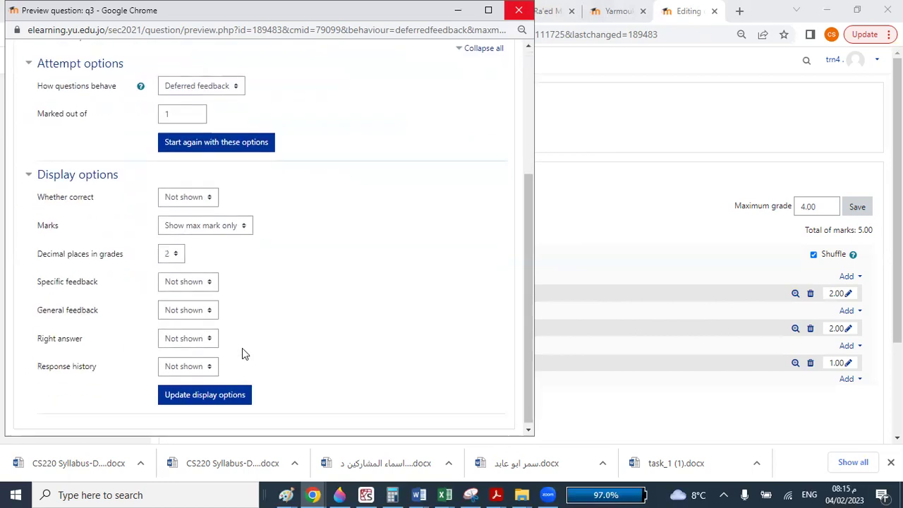
scroll(241, 224, "up", 3)
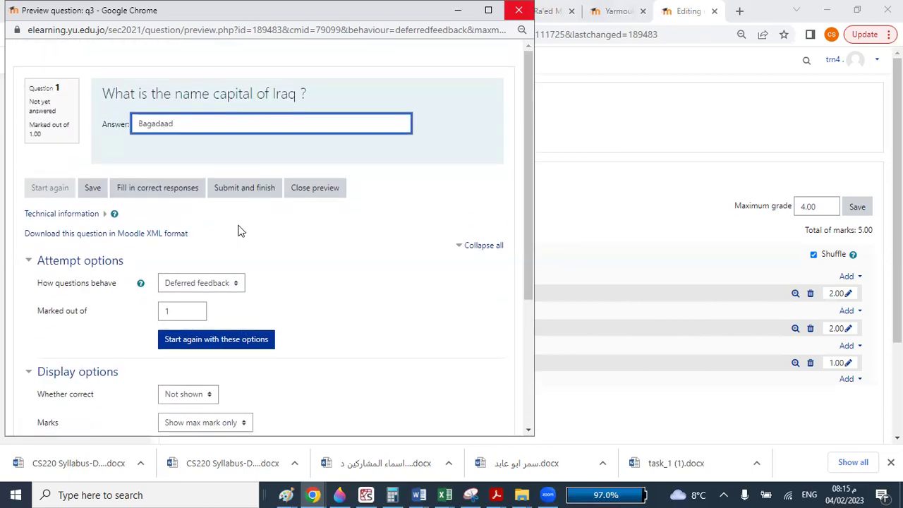
left_click(91, 188)
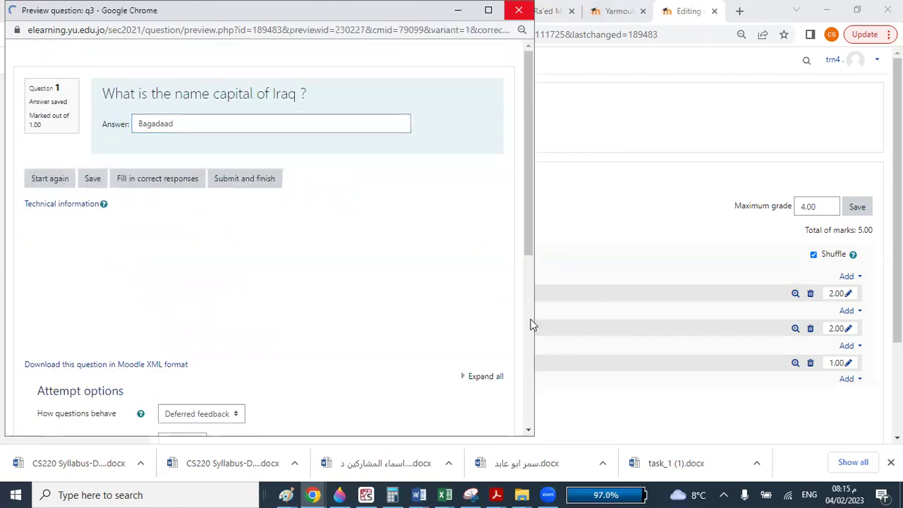
left_click(519, 12)
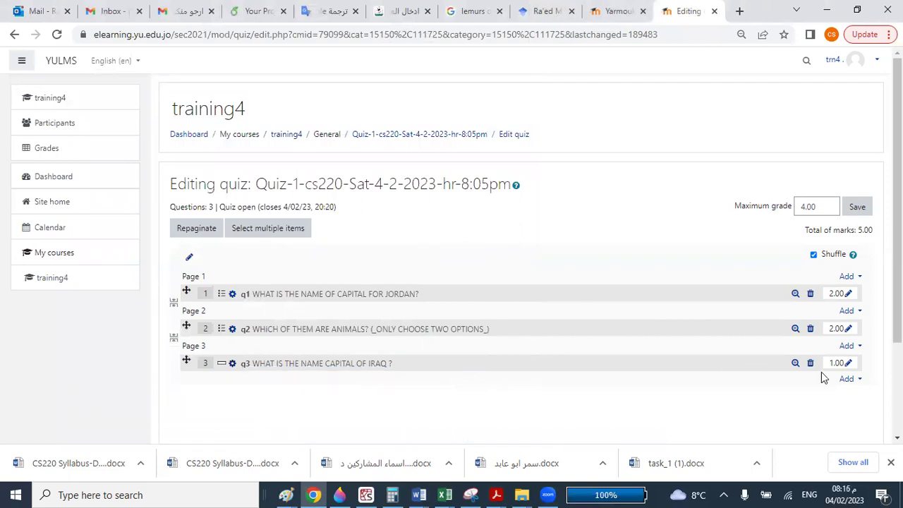
Step: Add a new Short answer question to the quiz after question q3
left_click(849, 379)
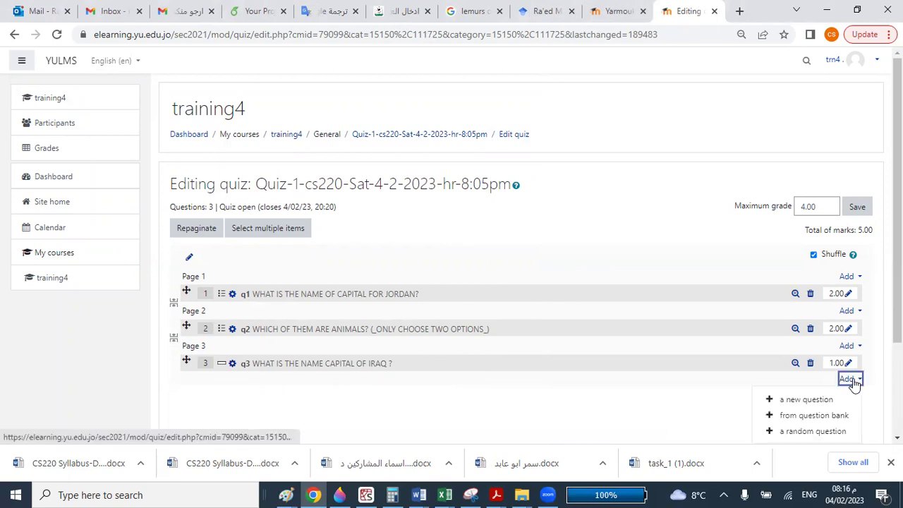
left_click(804, 400)
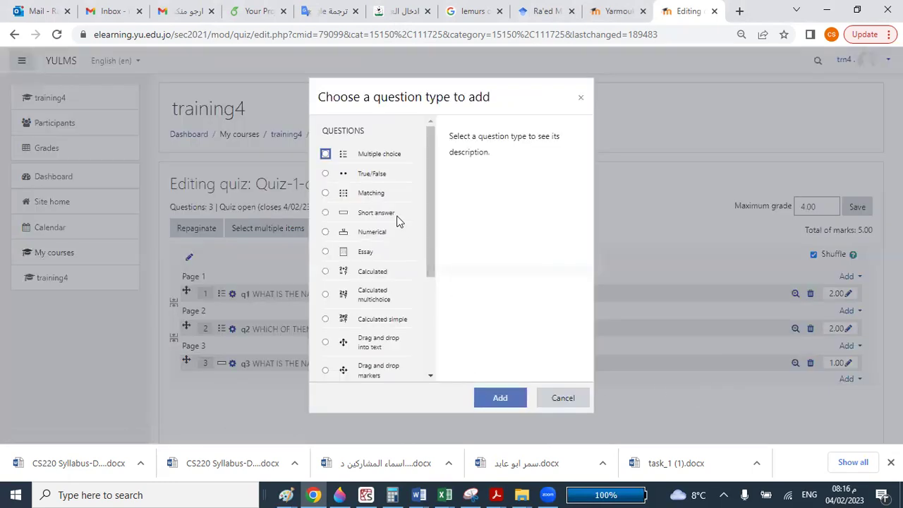
left_click(325, 213)
left_click(494, 397)
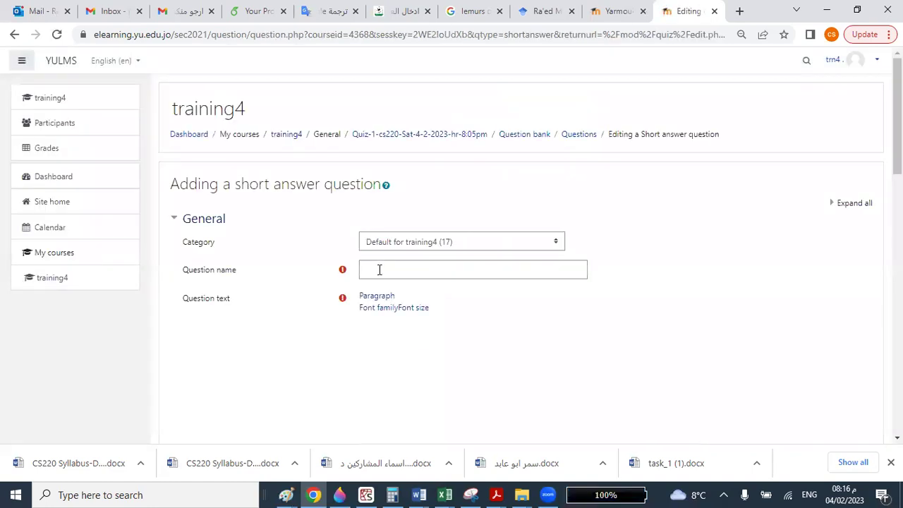
Step: Name the question q4 and enter the question text "What is ( CS ) stands for?"
left_click(379, 270)
type("q4")
left_click(415, 358)
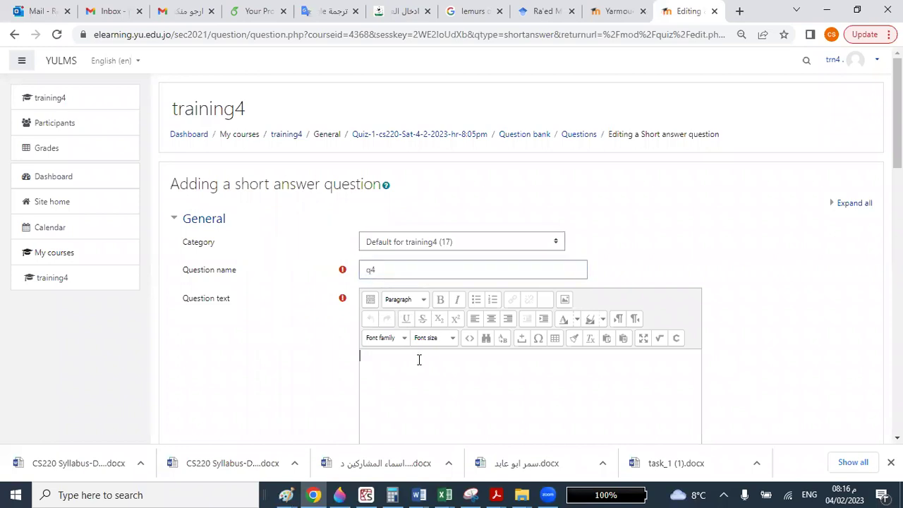
type("W")
type("hat is  ( CS ) stands for?")
Step: Format the whole question text of q4 as Heading 2
left_click_drag(464, 357, 355, 356)
scroll(418, 390, "down", 4)
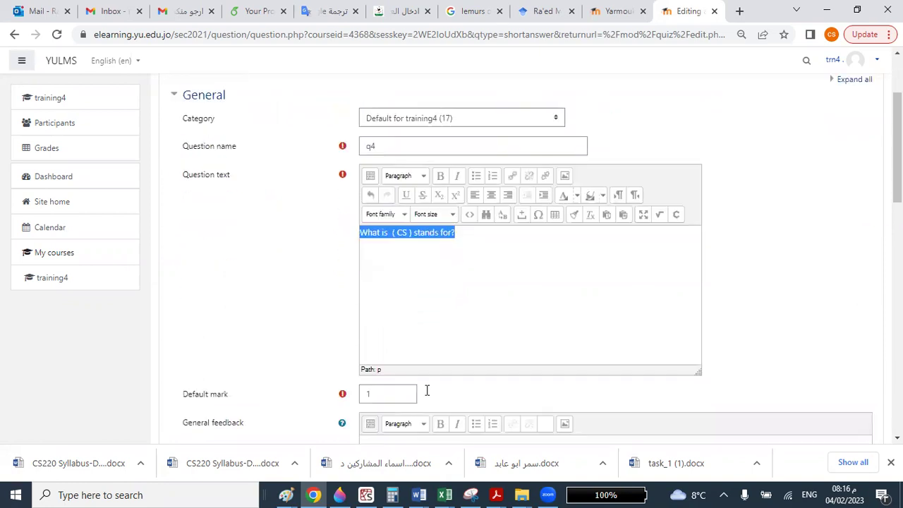
scroll(403, 308, "up", 3)
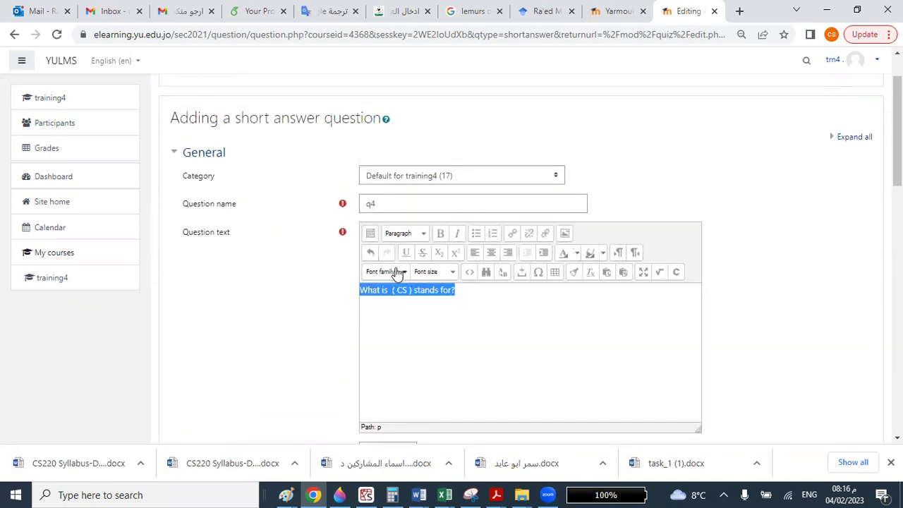
left_click(409, 233)
scroll(420, 300, "down", 2)
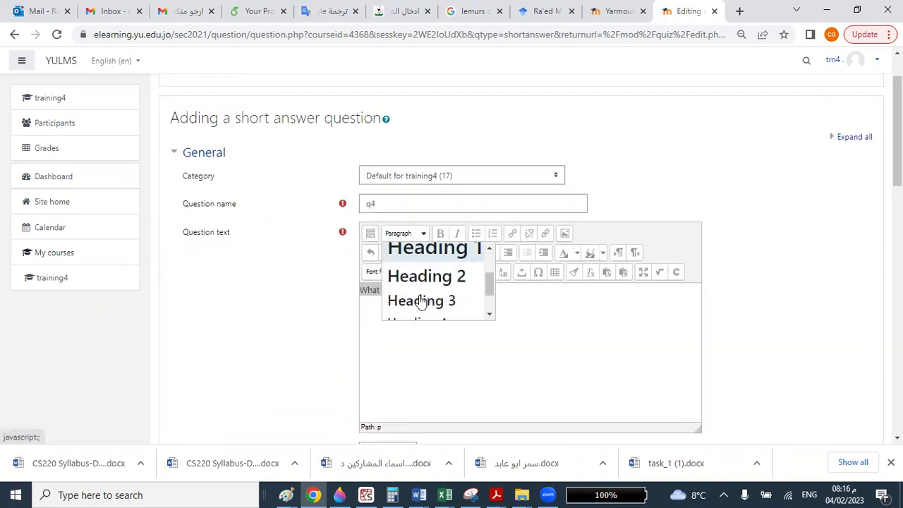
left_click(425, 289)
left_click(428, 296)
left_click_drag(459, 295, 435, 297)
Step: Enter "Computer Science" as Answer 1 and set its grade to 100%
scroll(437, 352, "down", 1)
scroll(441, 344, "down", 6)
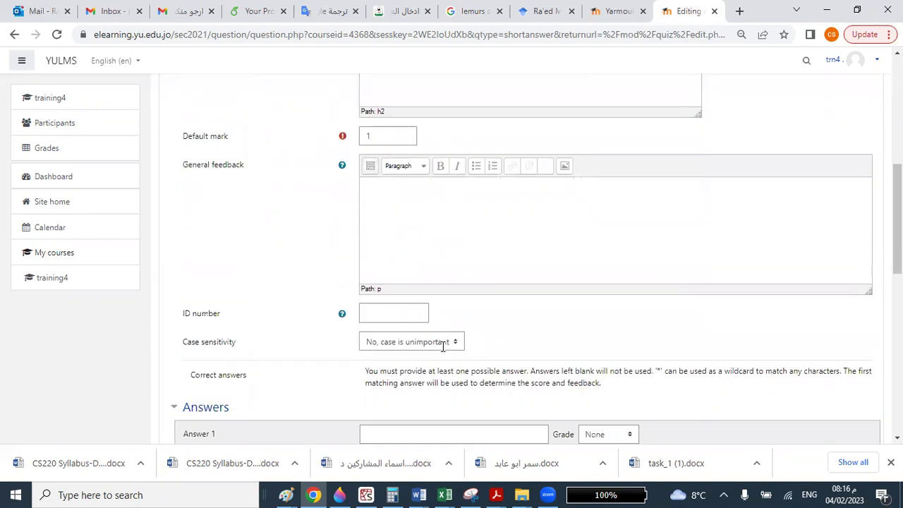
left_click(469, 219)
type("Computer")
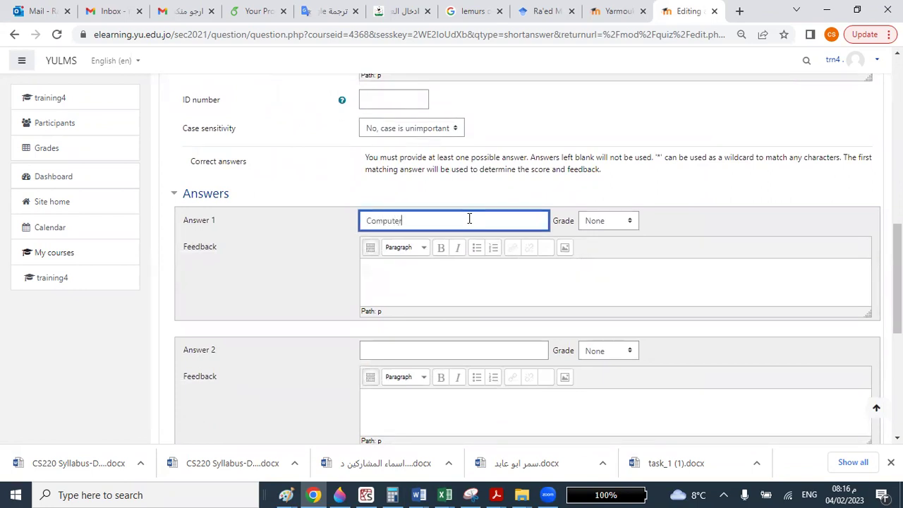
type(" Science")
left_click(613, 220)
left_click(595, 248)
Step: Copy the Answer 1 text into Answer 2 and make it lowercase as "computer science"
left_click_drag(454, 219, 357, 219)
key("ctrl+c")
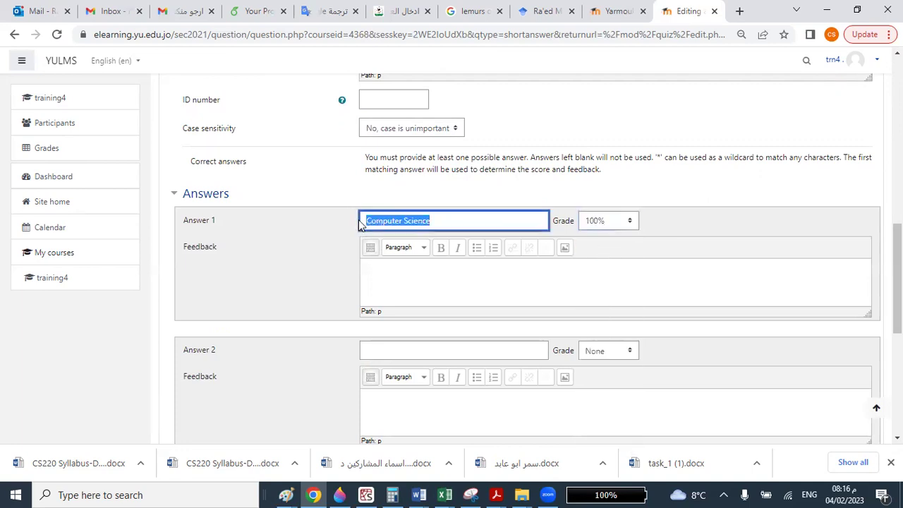
scroll(391, 302, "down", 2)
left_click(377, 217)
key("ctrl+v")
type("c")
left_click_drag(407, 220, 402, 220)
type("s")
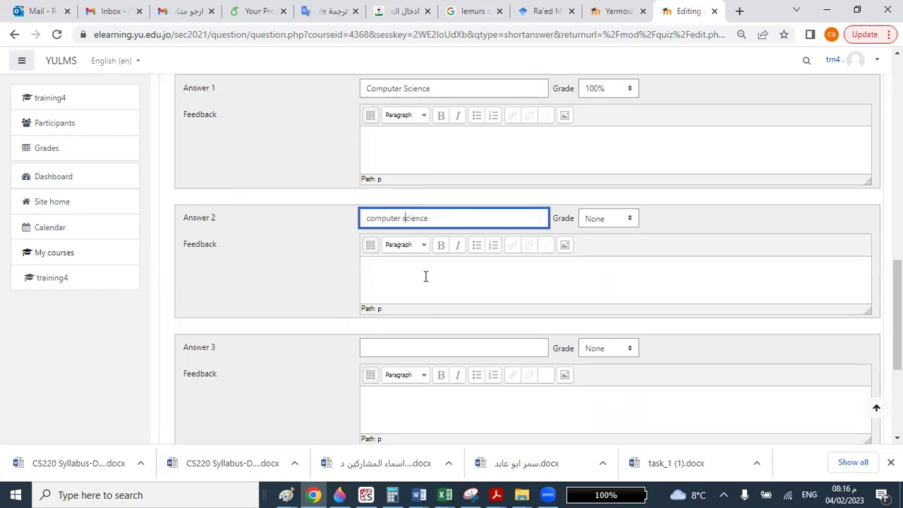
Step: Enter the all-capitals variant "COMPUTER SCIENCE" as Answer 3
scroll(383, 238, "down", 2)
left_click(382, 218)
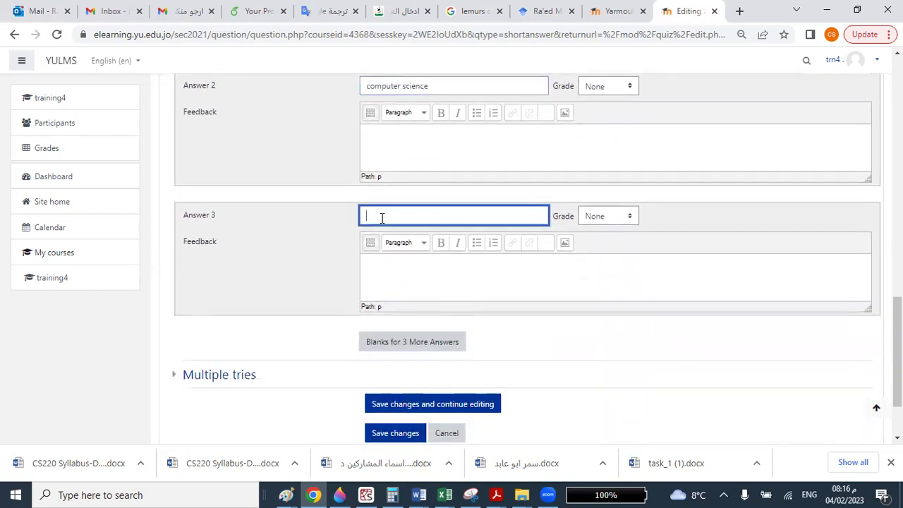
key("ctrl+v")
left_click_drag(433, 215, 374, 220)
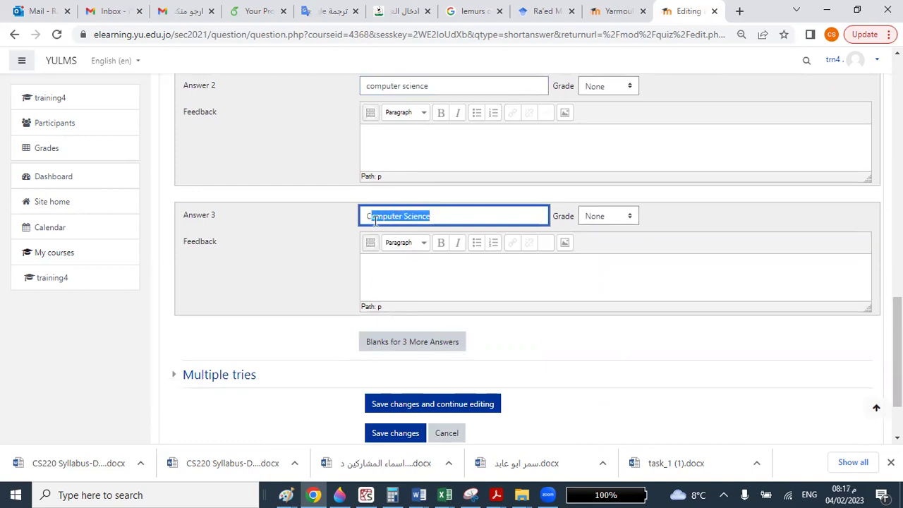
type("OMPUTER SCIENCE")
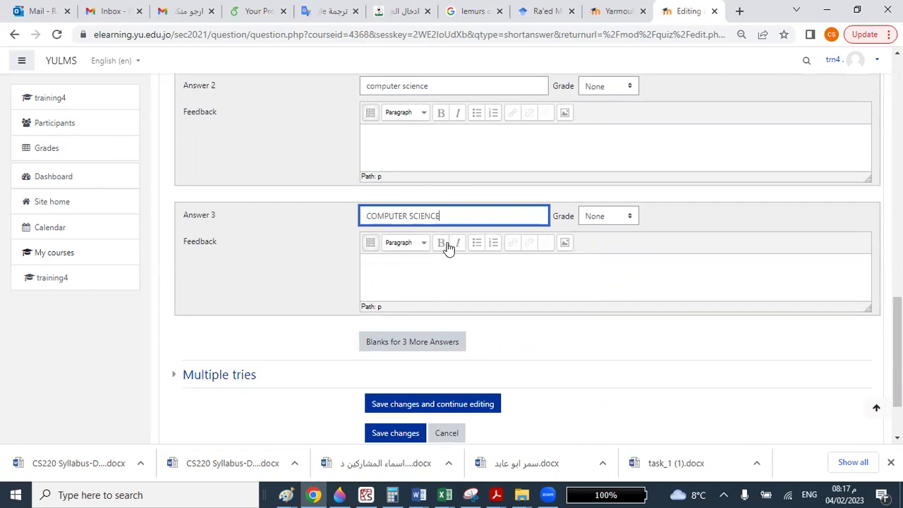
Step: Add blanks for 3 more answers and enter "Computer science" as Answer 4
scroll(423, 268, "down", 2)
left_click(404, 276)
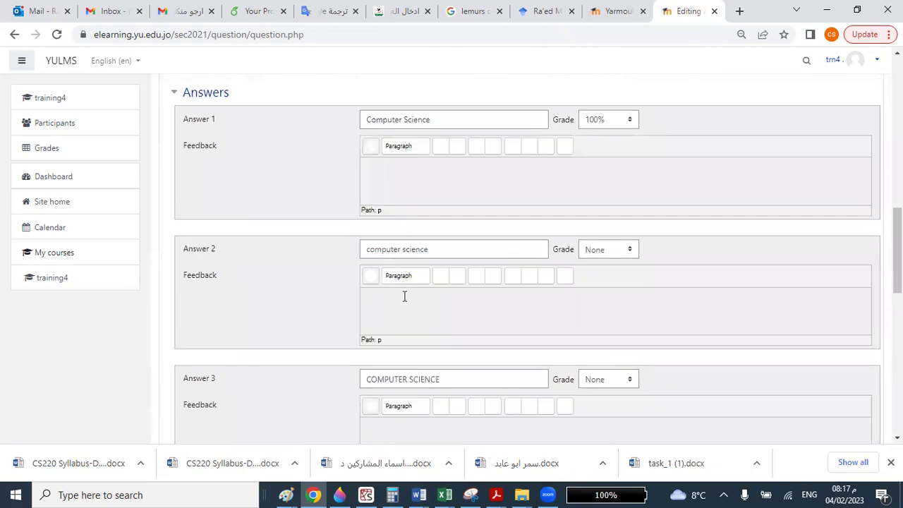
scroll(404, 296, "down", 4)
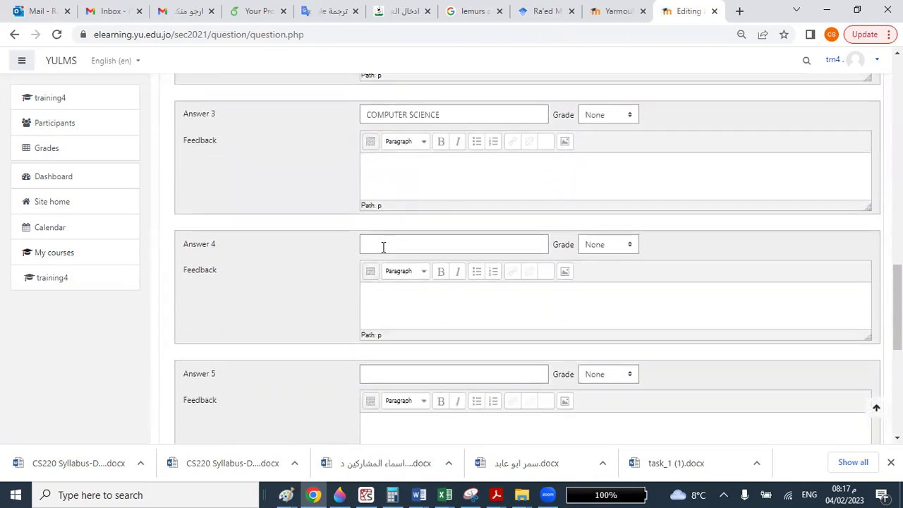
left_click(383, 246)
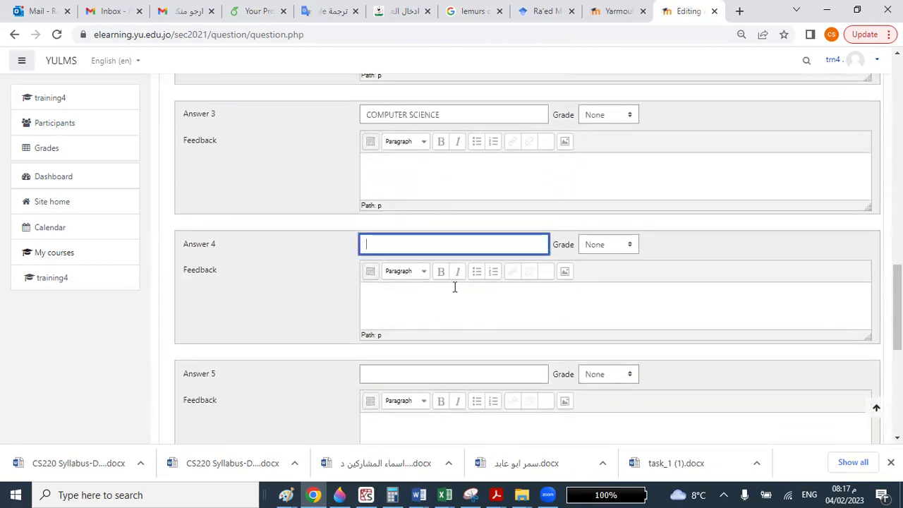
type("Computer science")
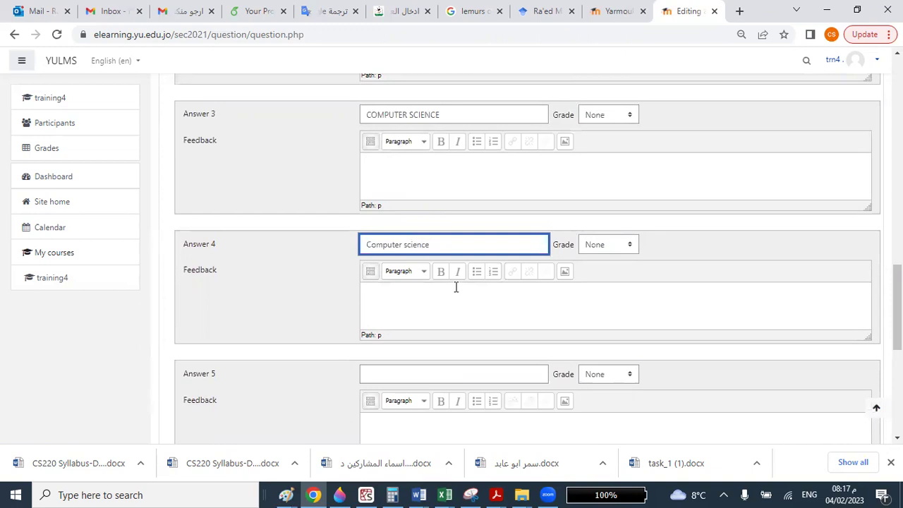
Step: Save question q4 and reopen it for editing
scroll(455, 287, "down", 5)
left_click(395, 341)
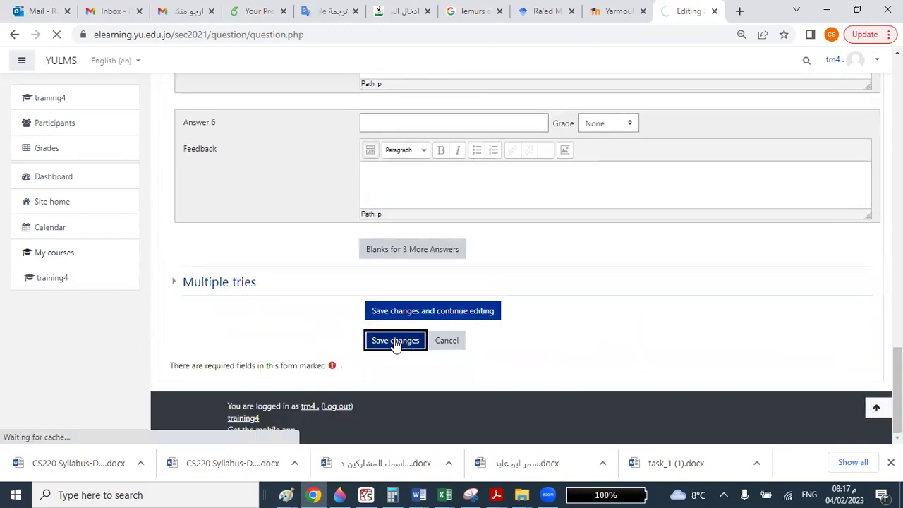
triple_click(318, 402)
left_click(318, 400)
Step: Set the grades of Answer 2 and Answer 3 to 100%
scroll(415, 353, "down", 10)
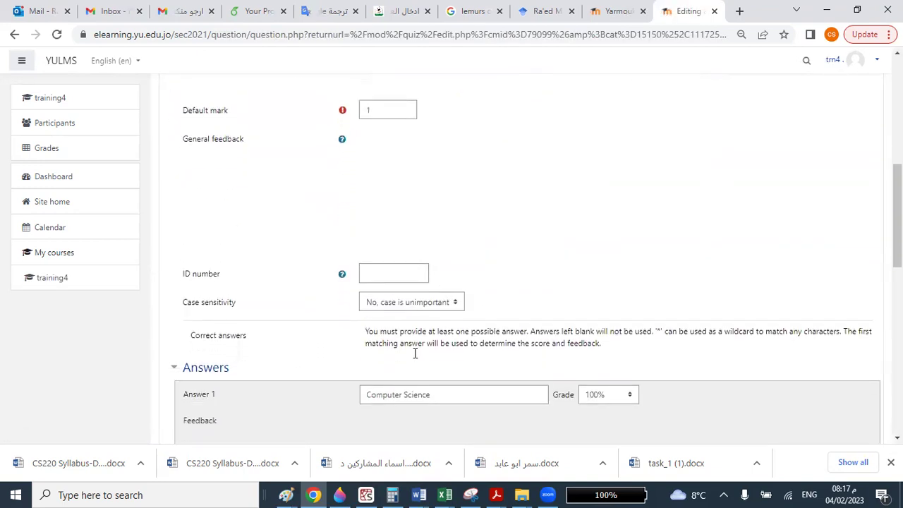
scroll(415, 352, "down", 3)
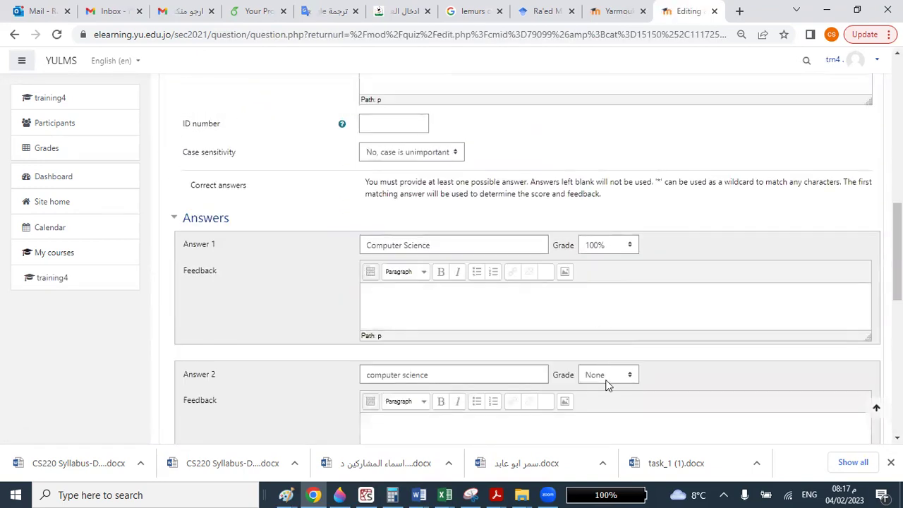
left_click(607, 381)
left_click(599, 156)
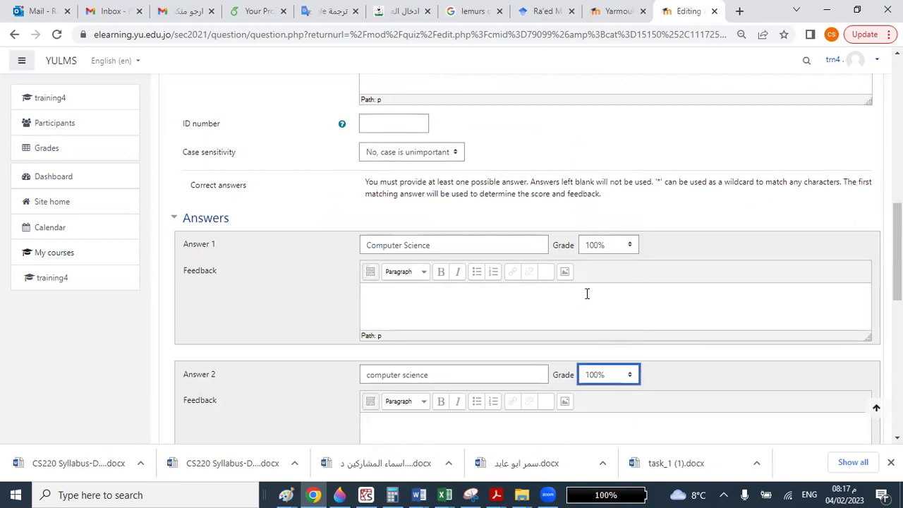
scroll(586, 294, "down", 4)
left_click(600, 243)
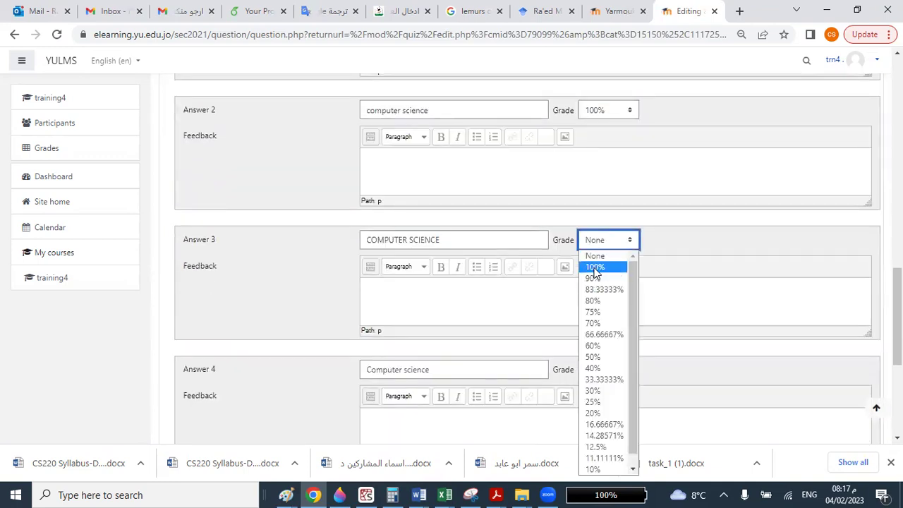
left_click(595, 267)
Step: Set the grade of Answer 4 to 100% and save question q4
scroll(597, 282, "down", 3)
left_click(598, 173)
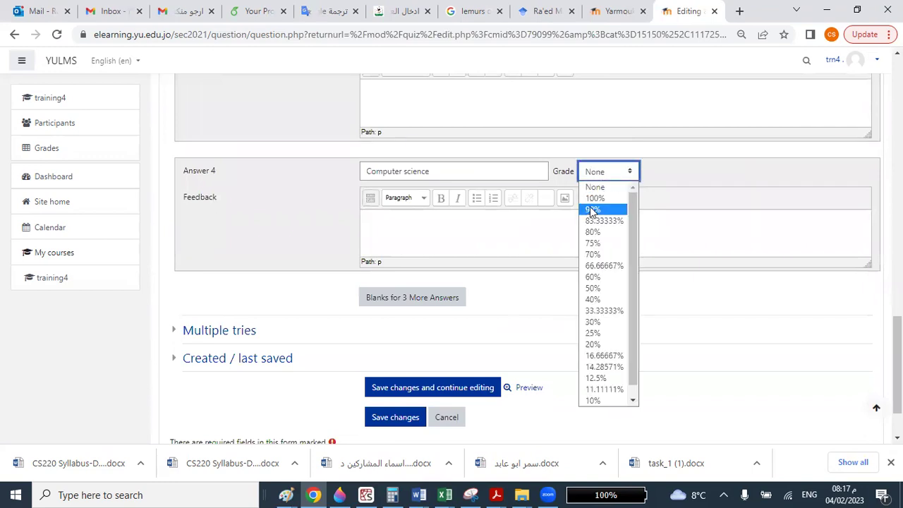
left_click(594, 198)
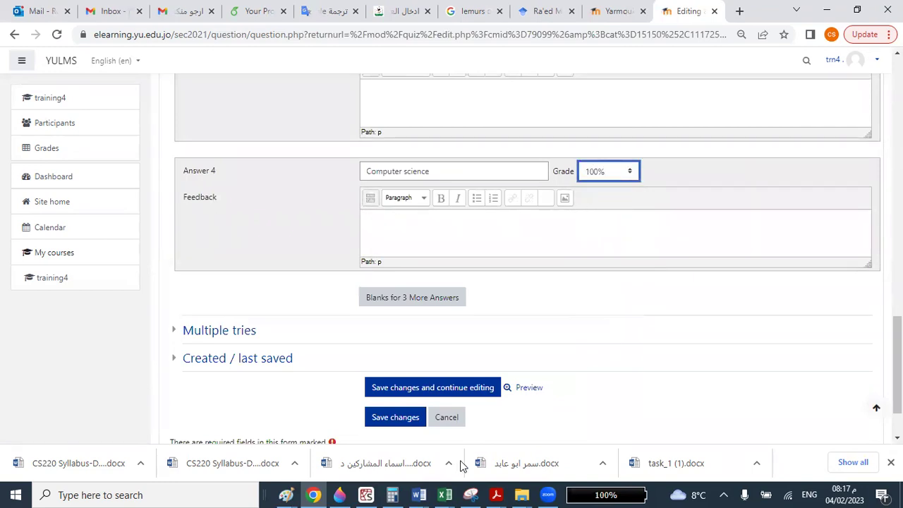
left_click(399, 420)
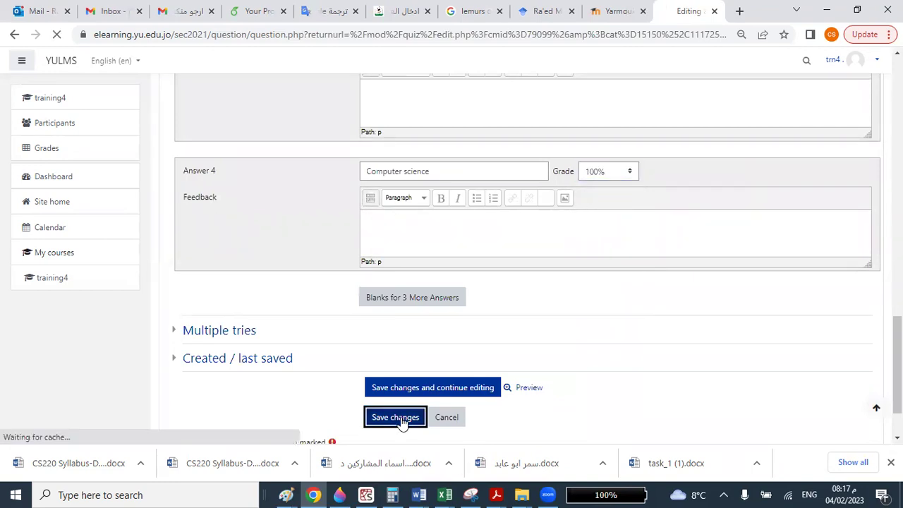